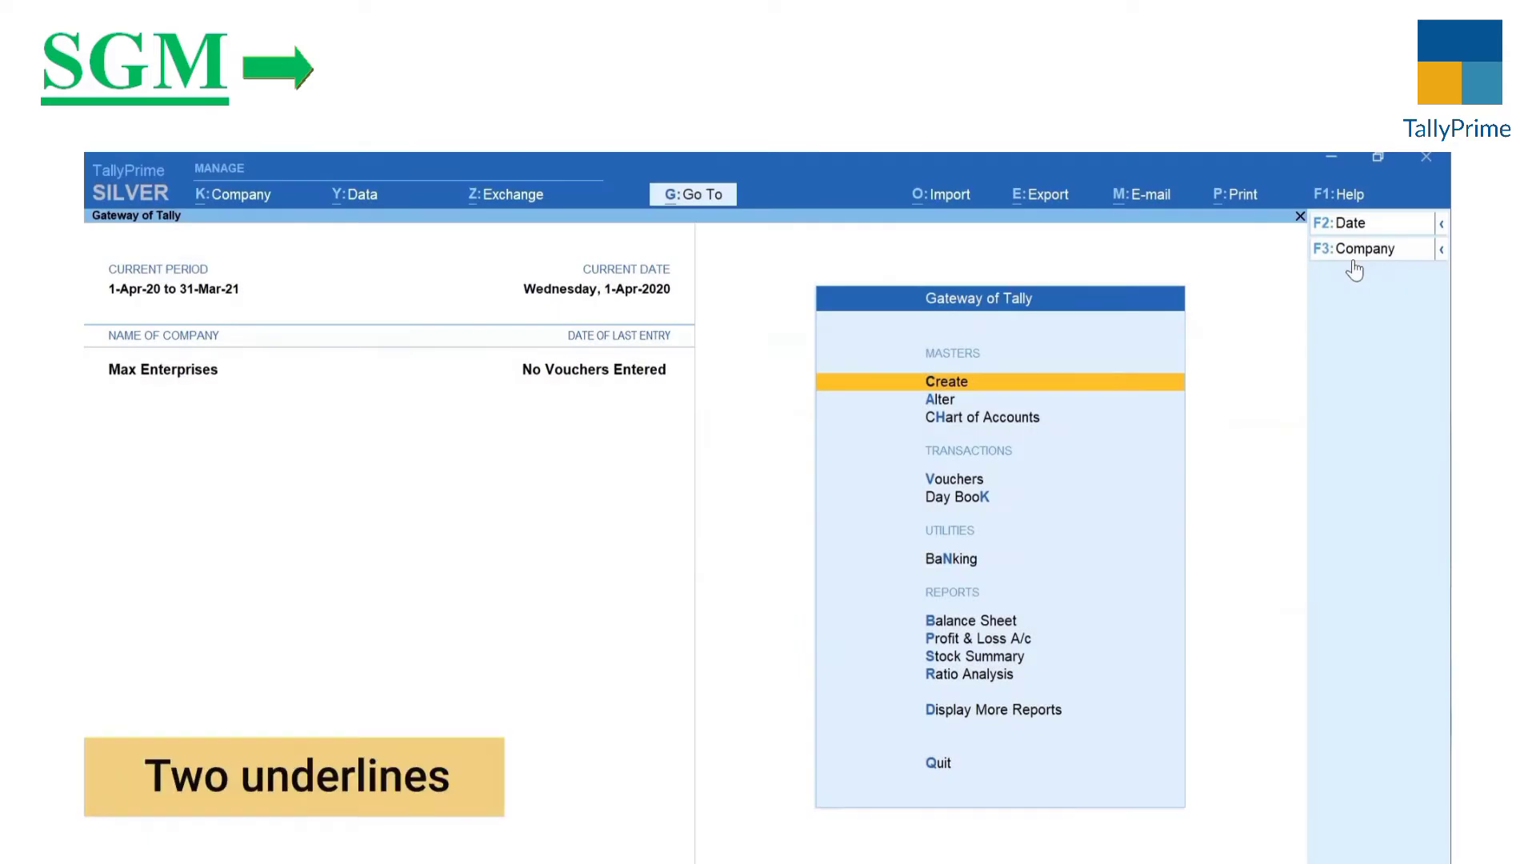
Step: Open a new Sales voucher No. 1 dated 1-Apr-20 for Max Enterprises
key("ctrl")
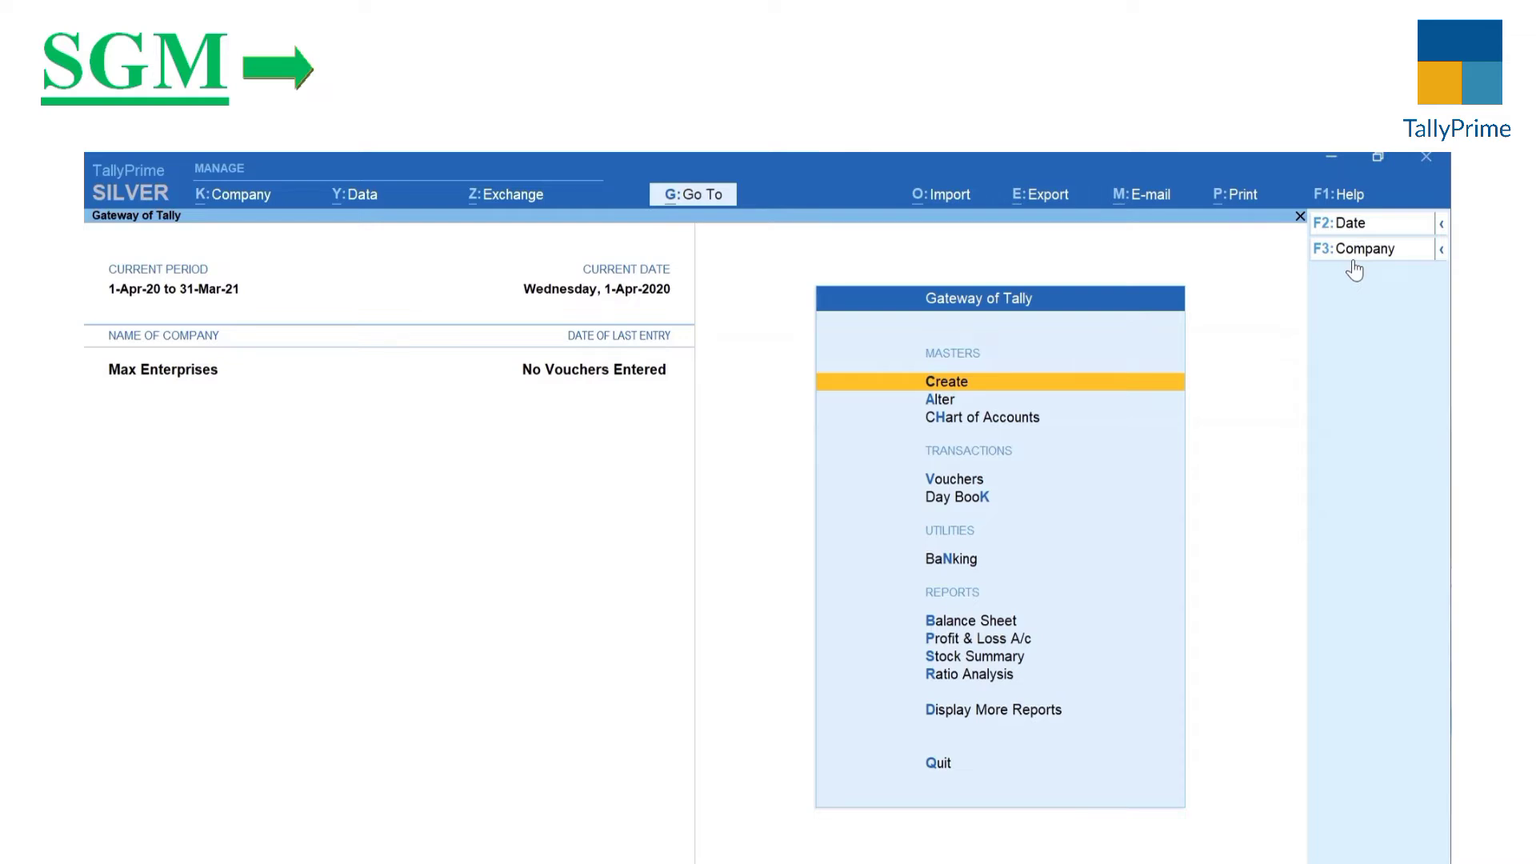
key("v")
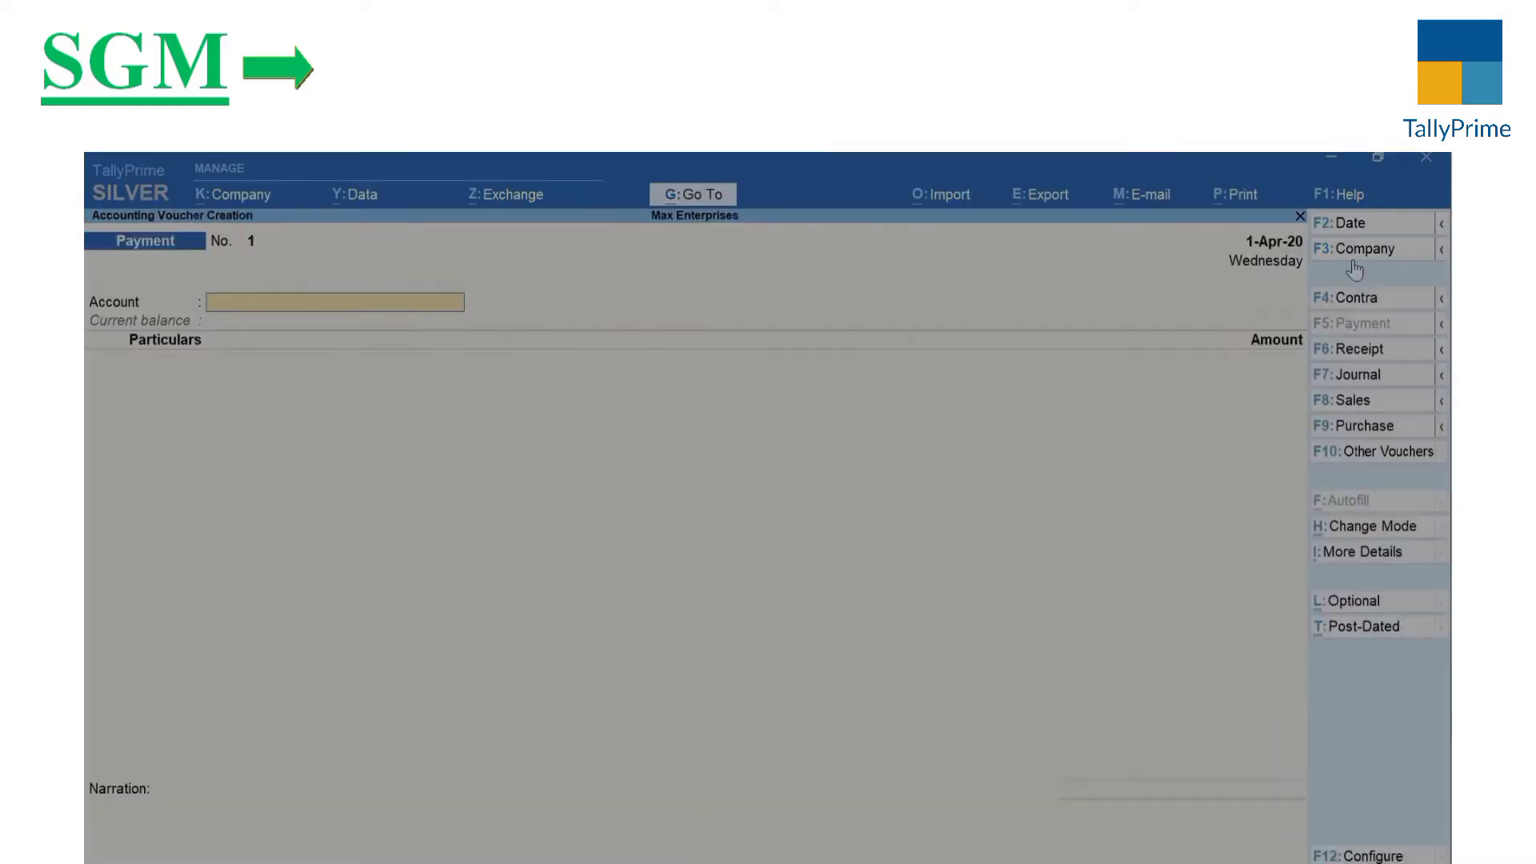
key("F8")
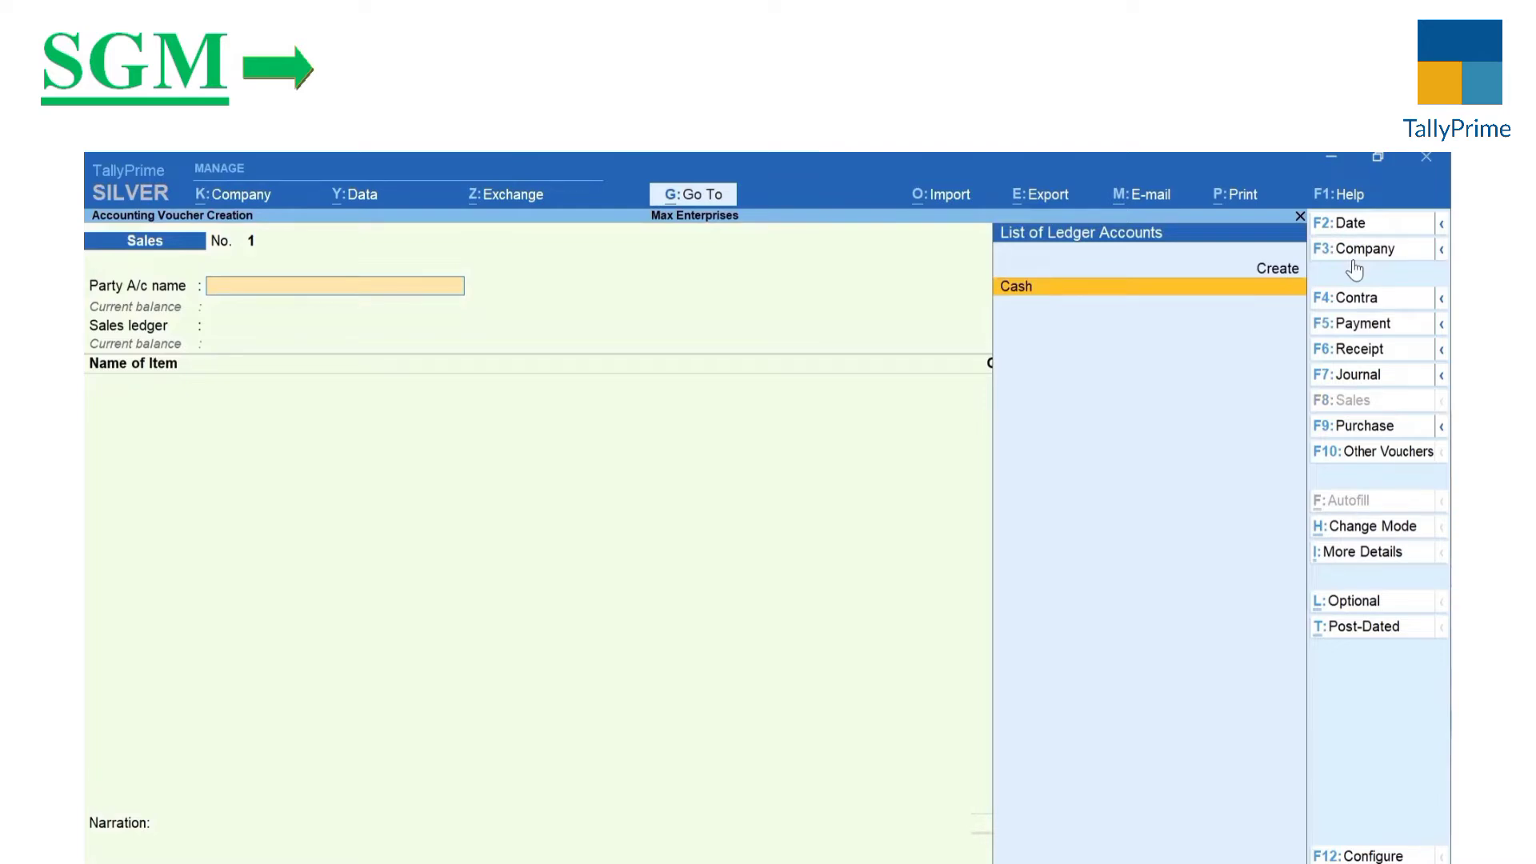
key("alt+c")
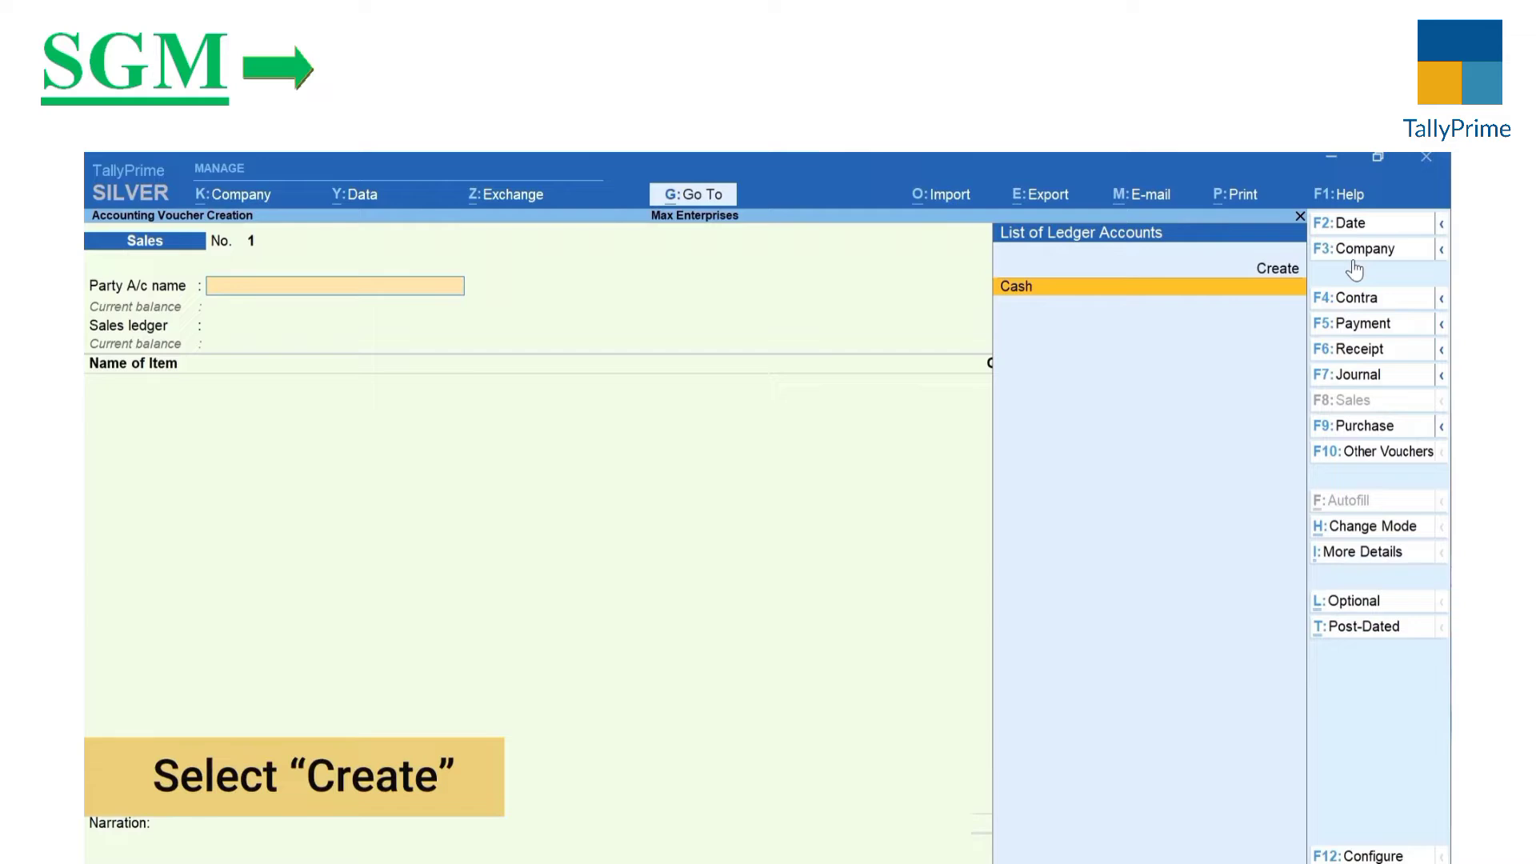
Step: Create a party ledger named Ace Electronics under Sundry Debtors
key("alt+c")
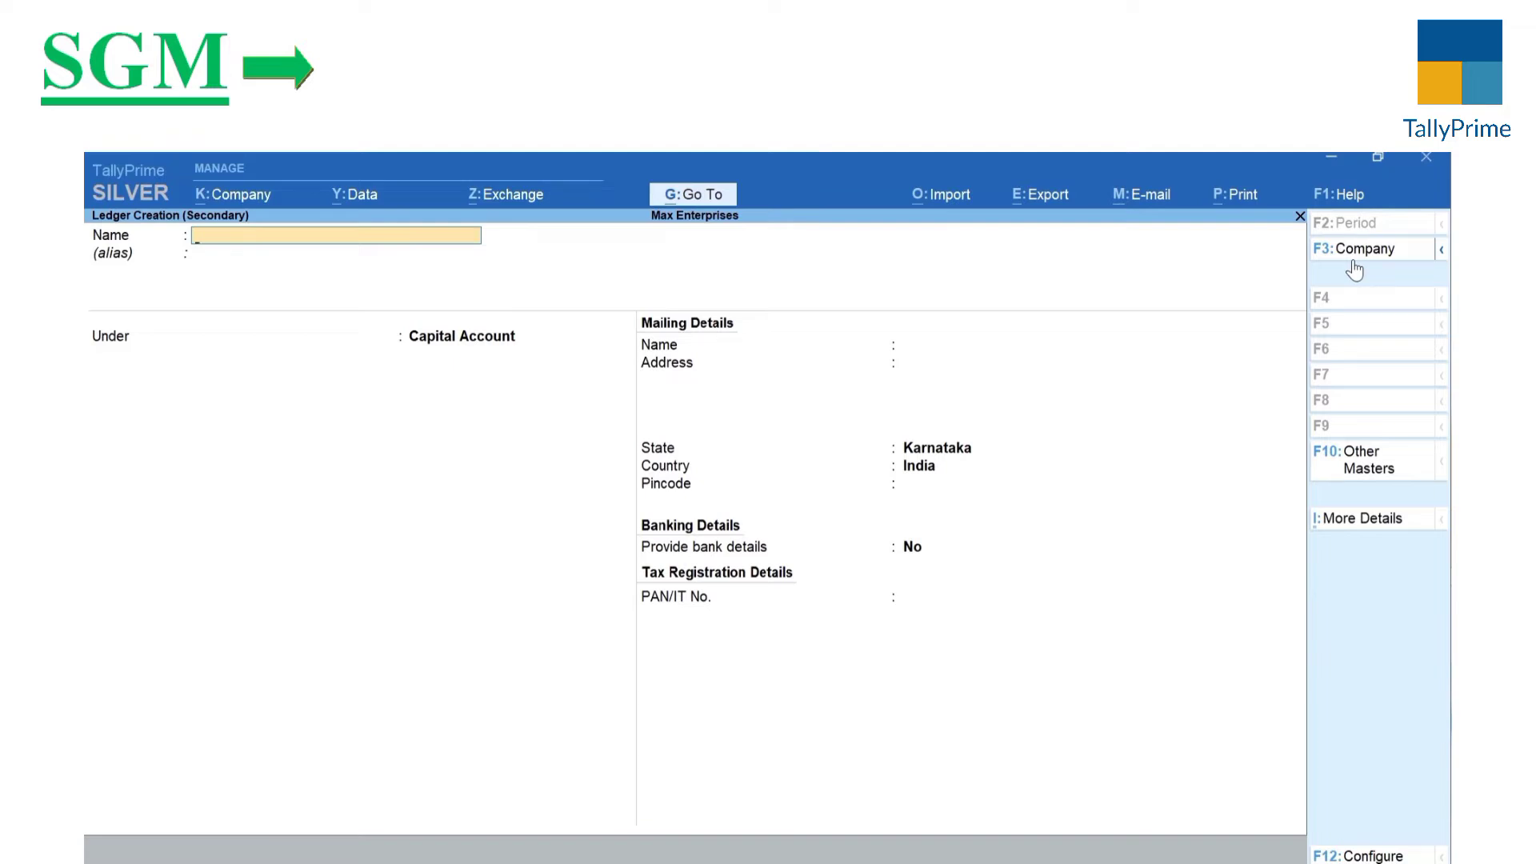
type("Ace")
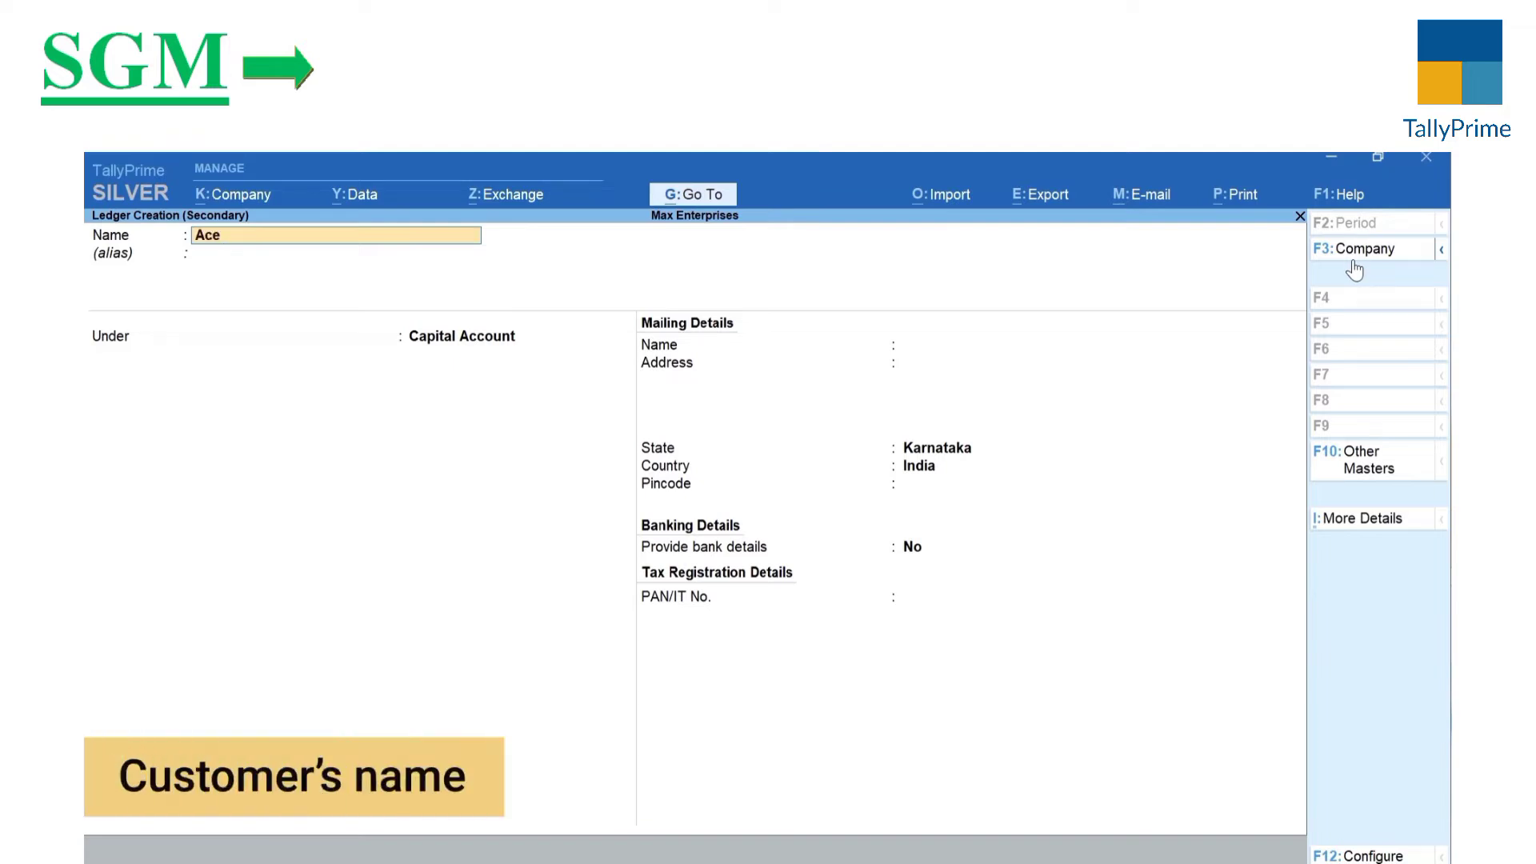
type(" Electronic")
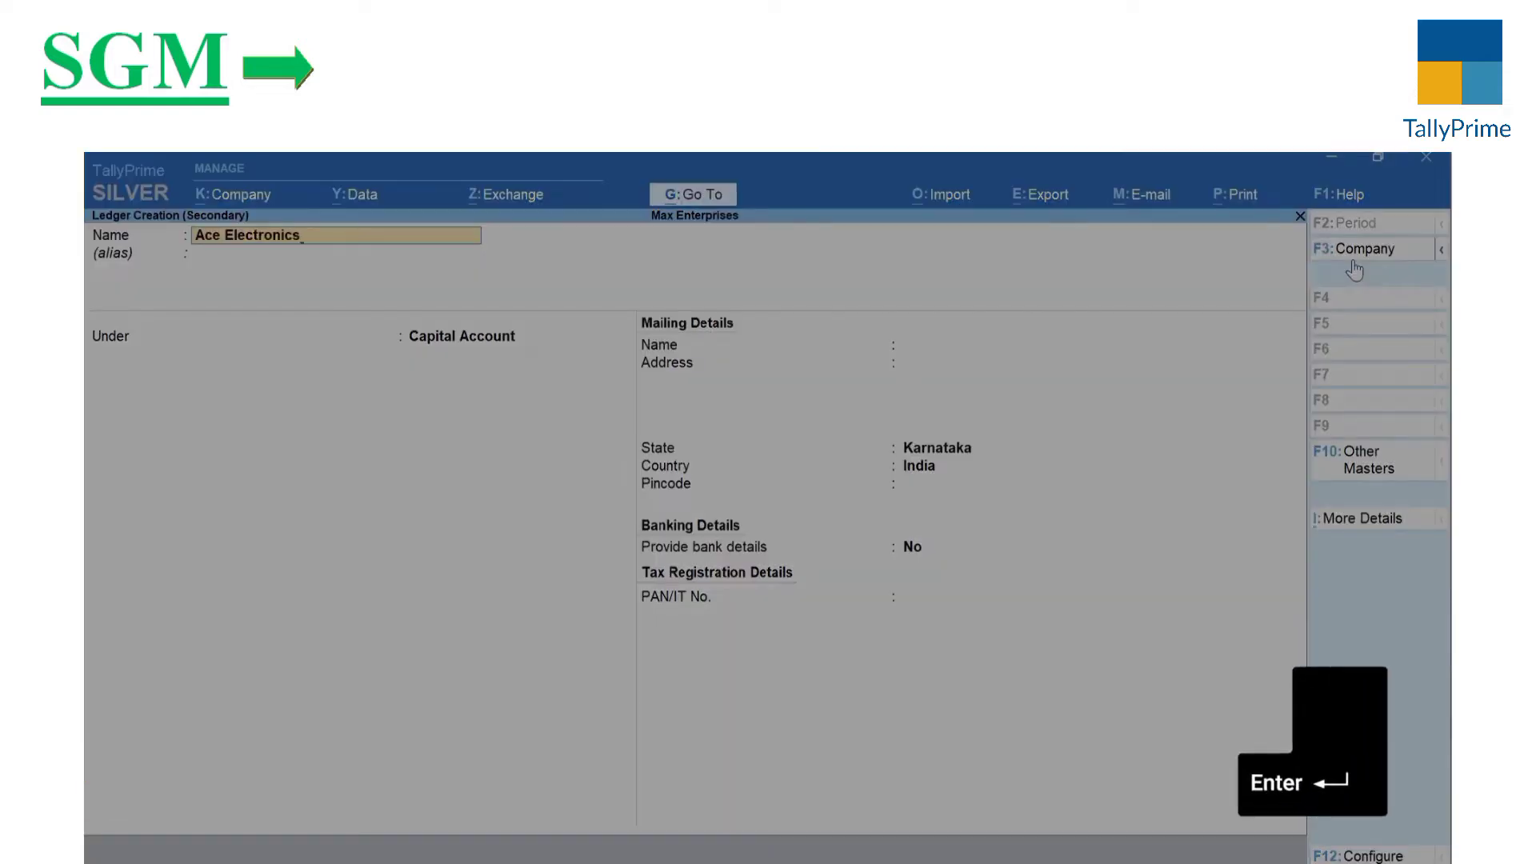
type("s")
key("Return")
key("Return")
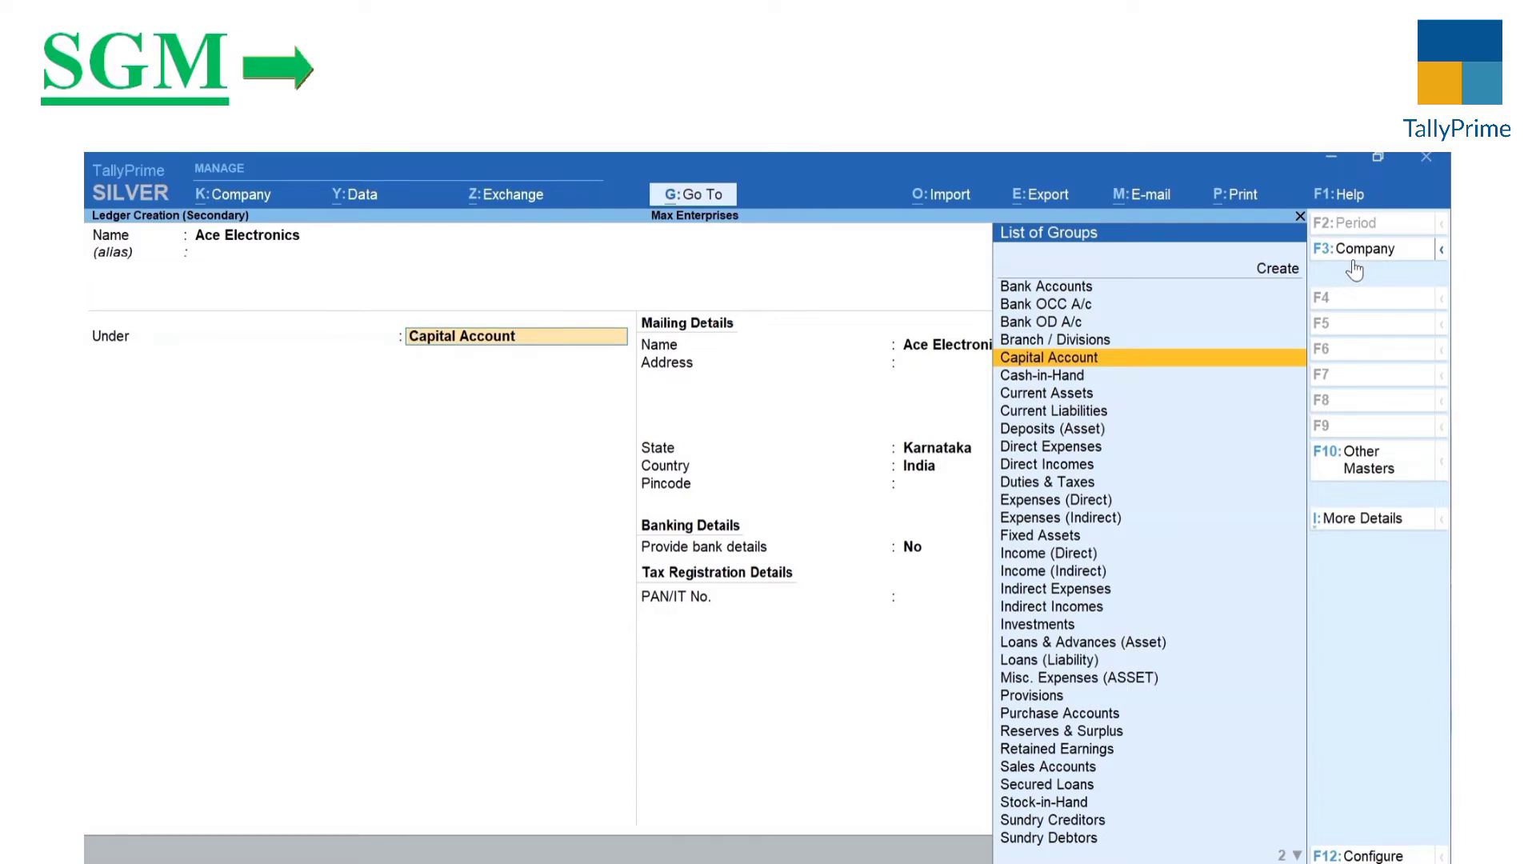
type("D")
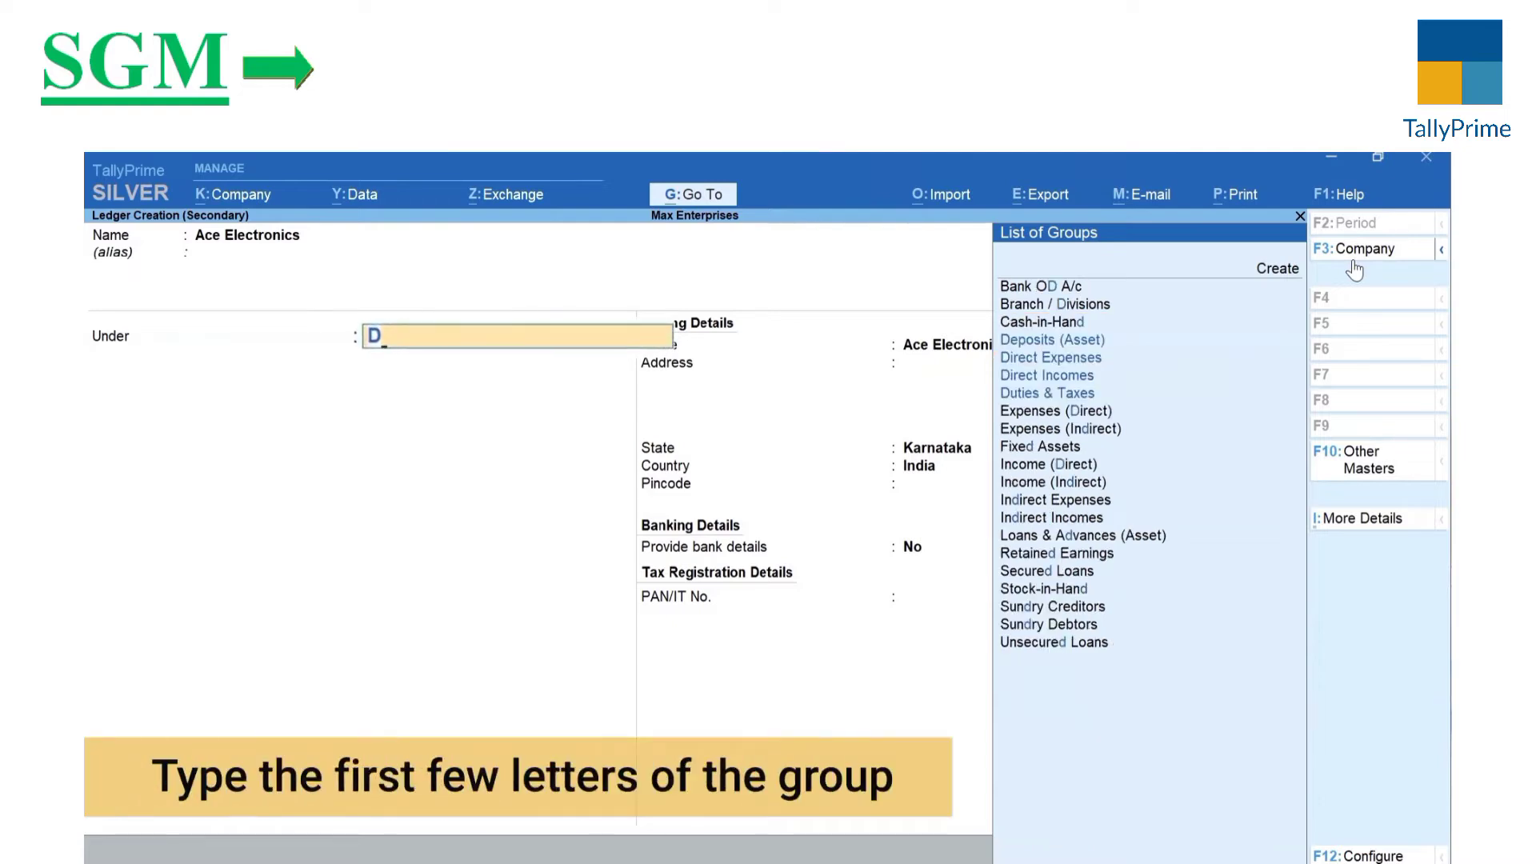
type("eb")
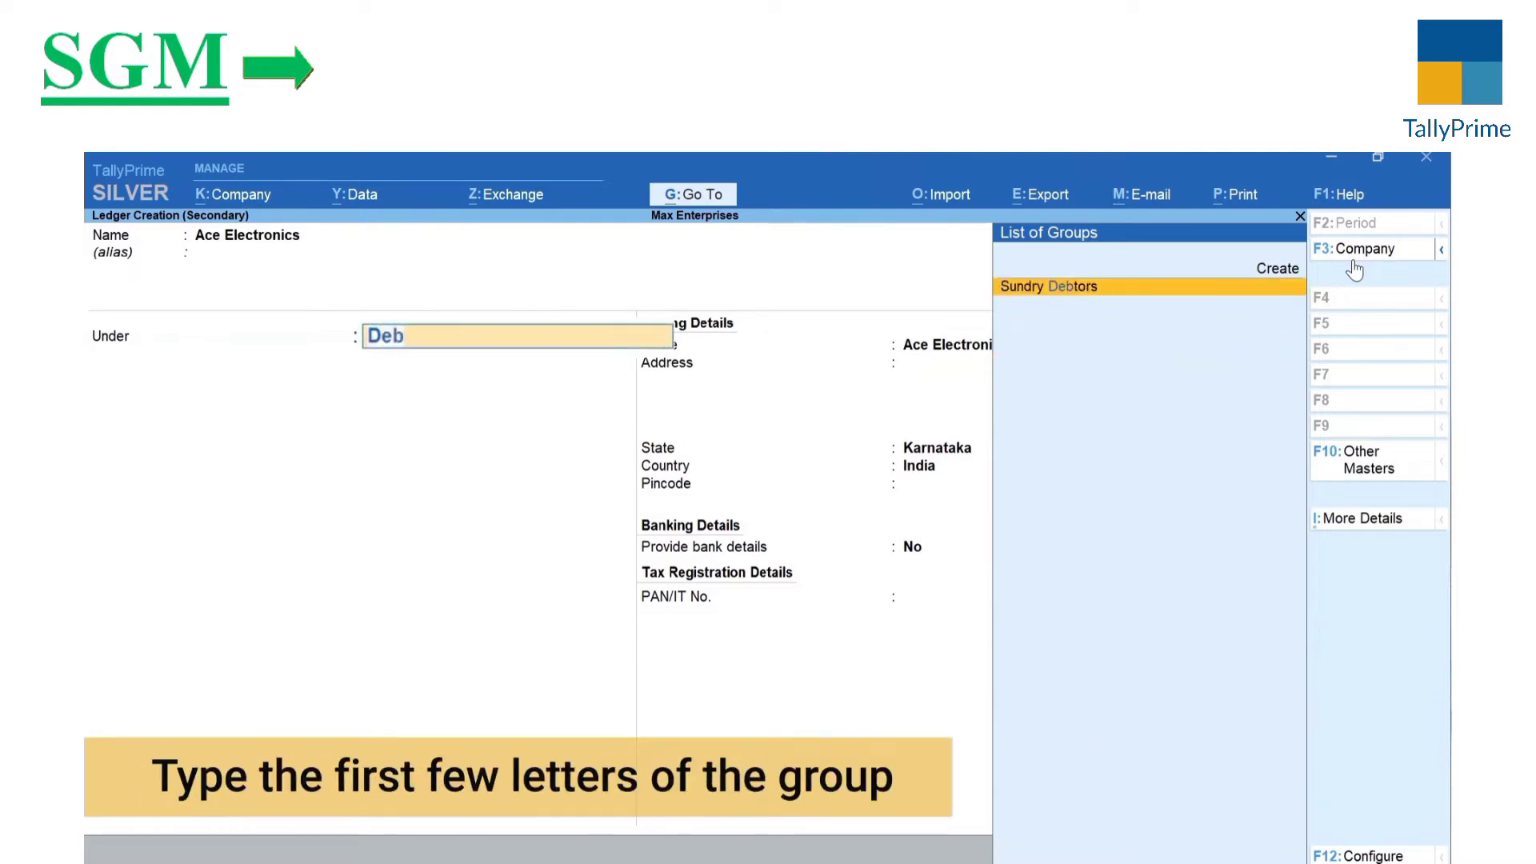
key("Return")
key("Return")
key("Return")
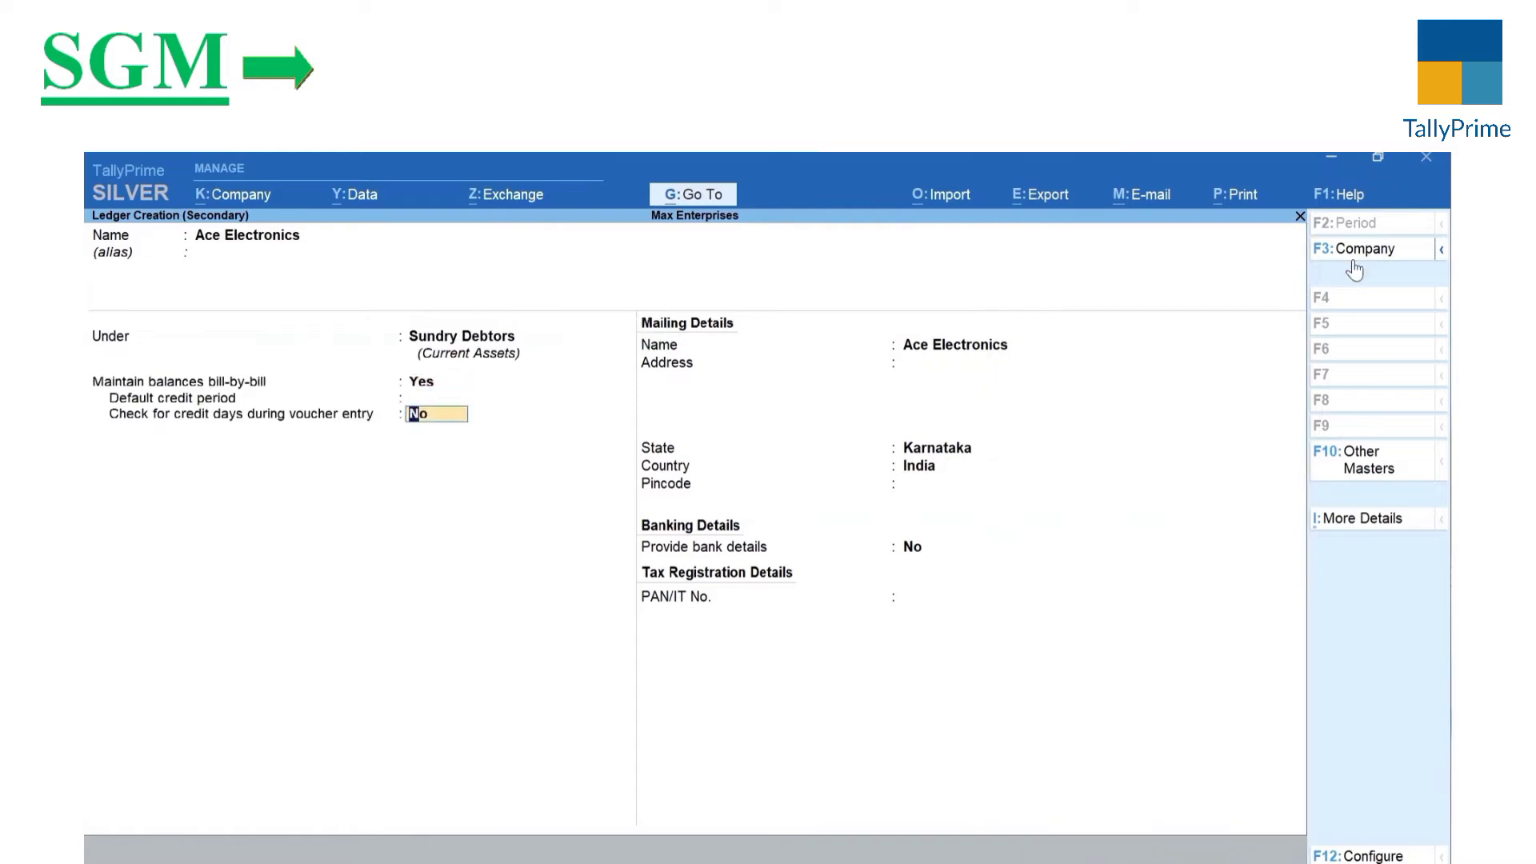
key("Return")
key("Return")
Step: Fill in the customer's mailing address and pincode, then accept the Ace Electronics ledger
key("Return")
type("Koramangala")
key("Return")
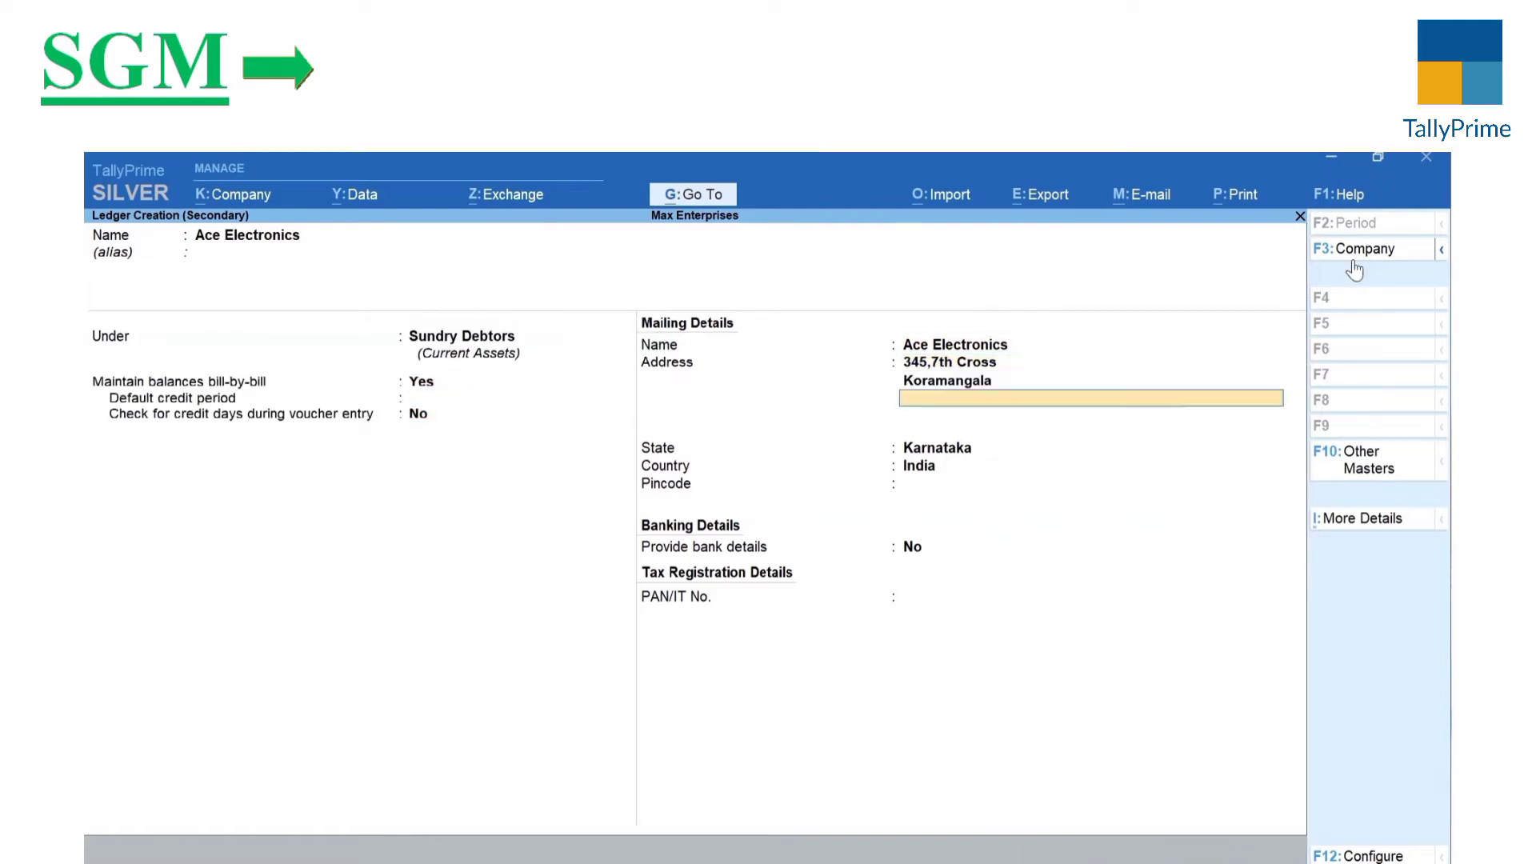
type("Bengaluru")
key("Return")
key("Return")
key("Return")
key("Return")
type("560034")
key("Return")
key("Return")
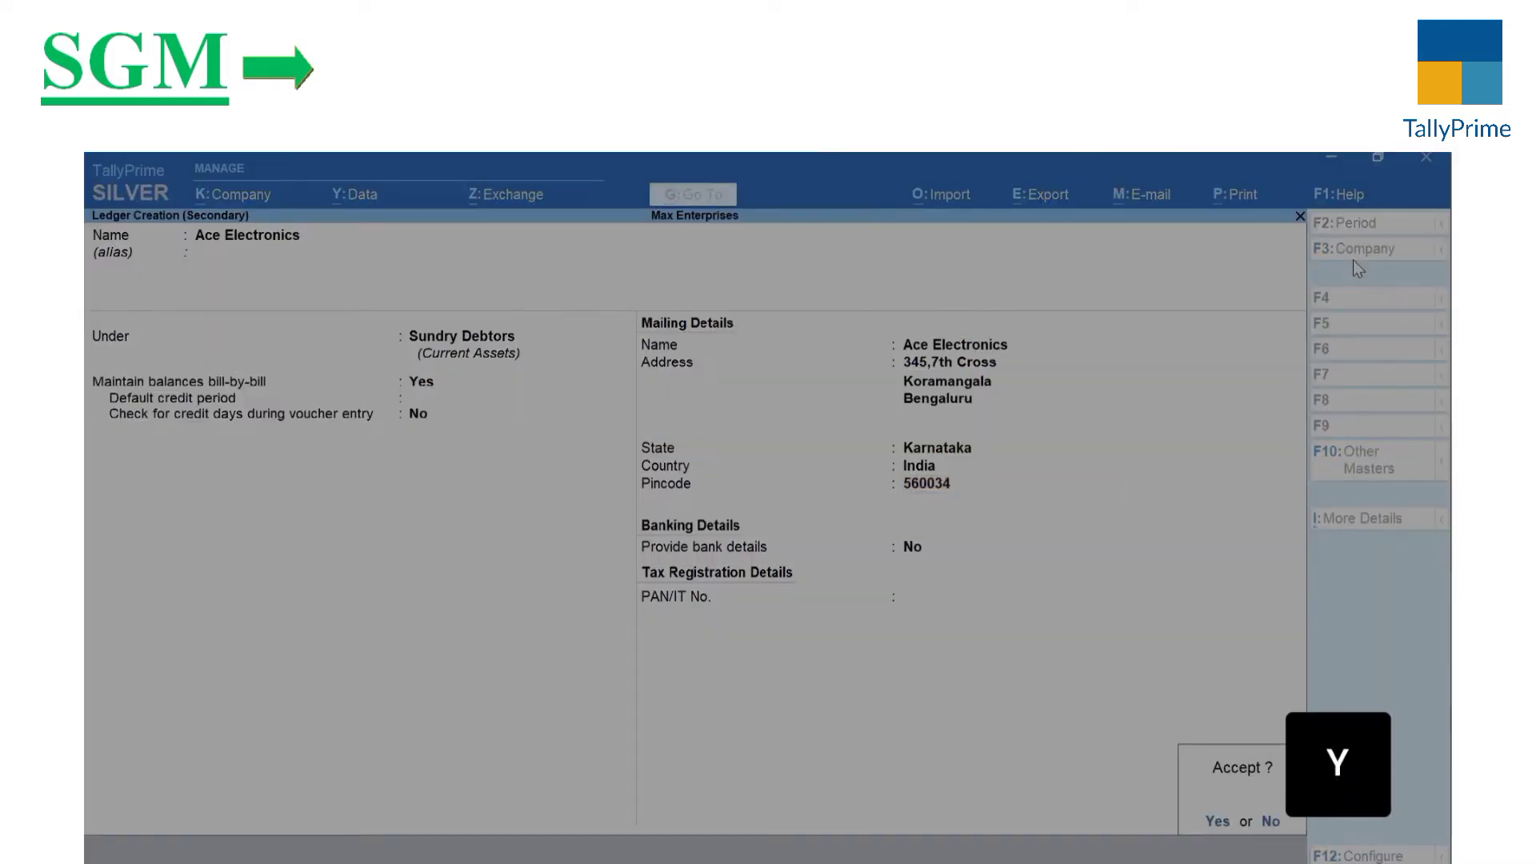
key("y")
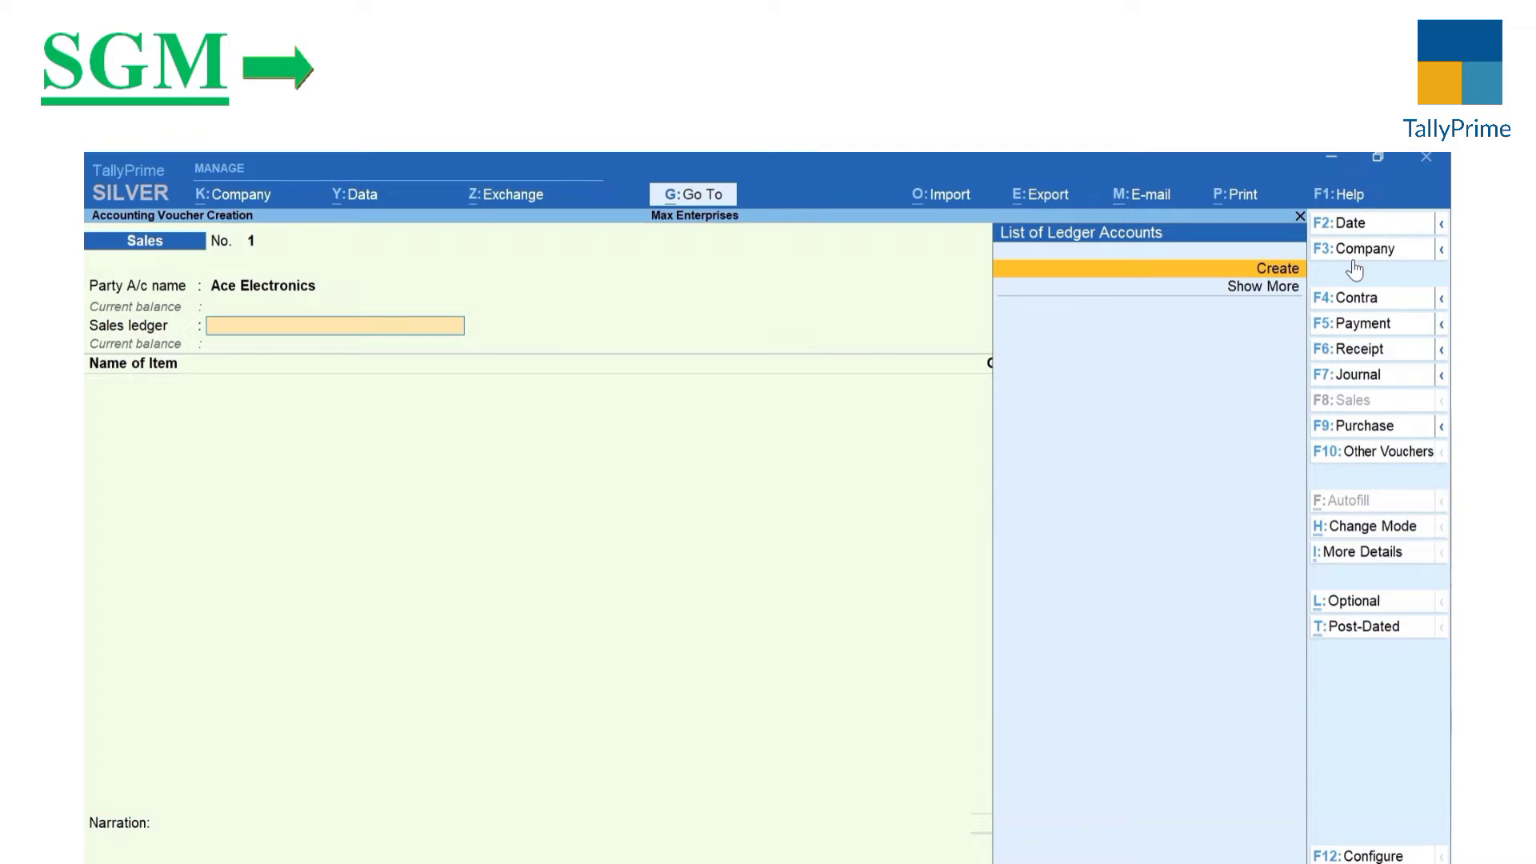
Step: Discard the unsaved Sales voucher and open a blank Ledger Creation form
key("Escape")
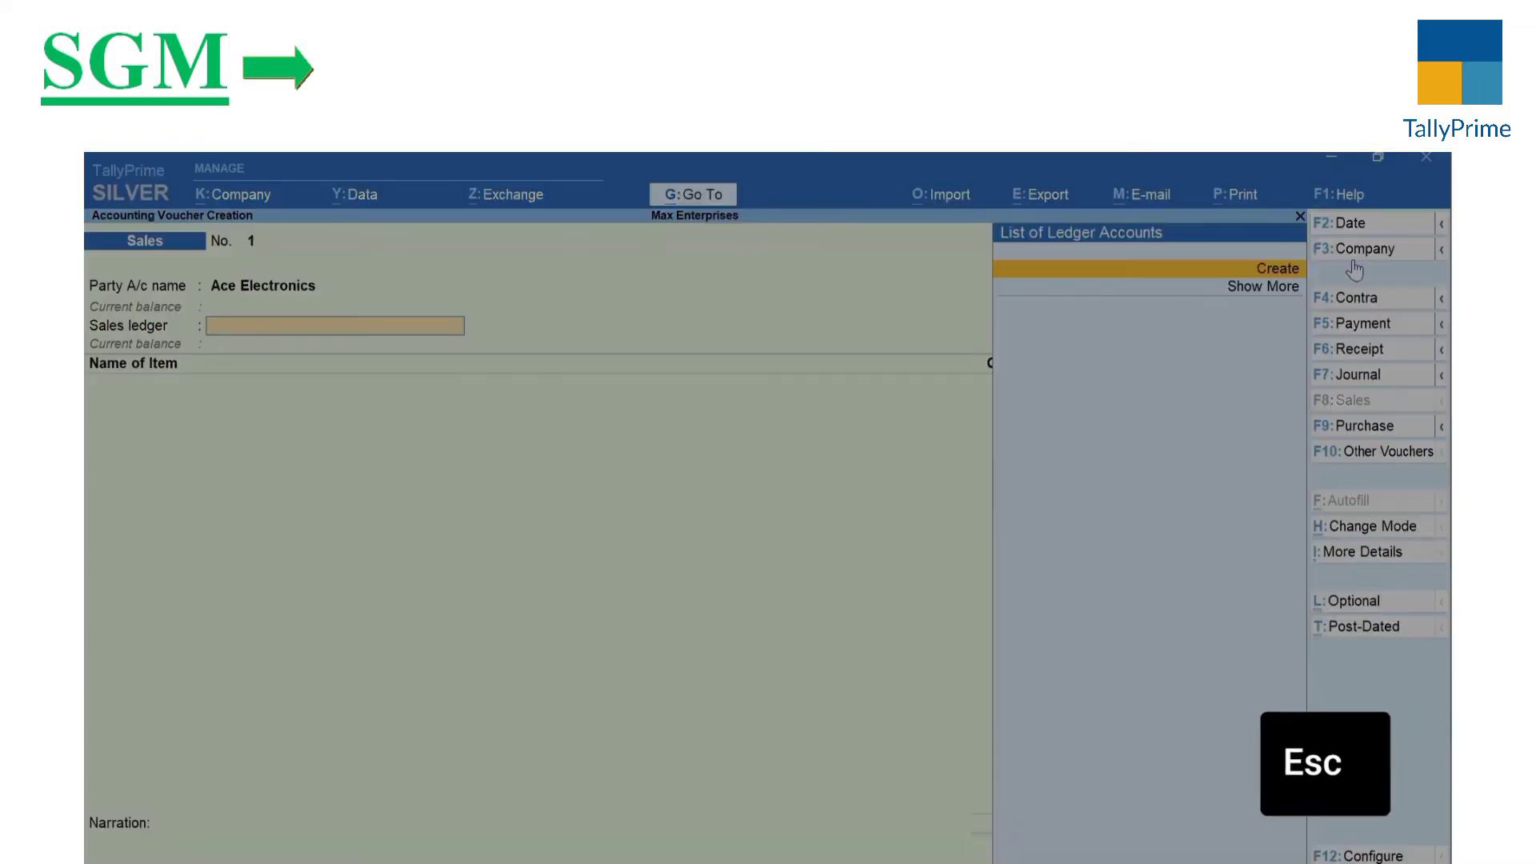
key("y")
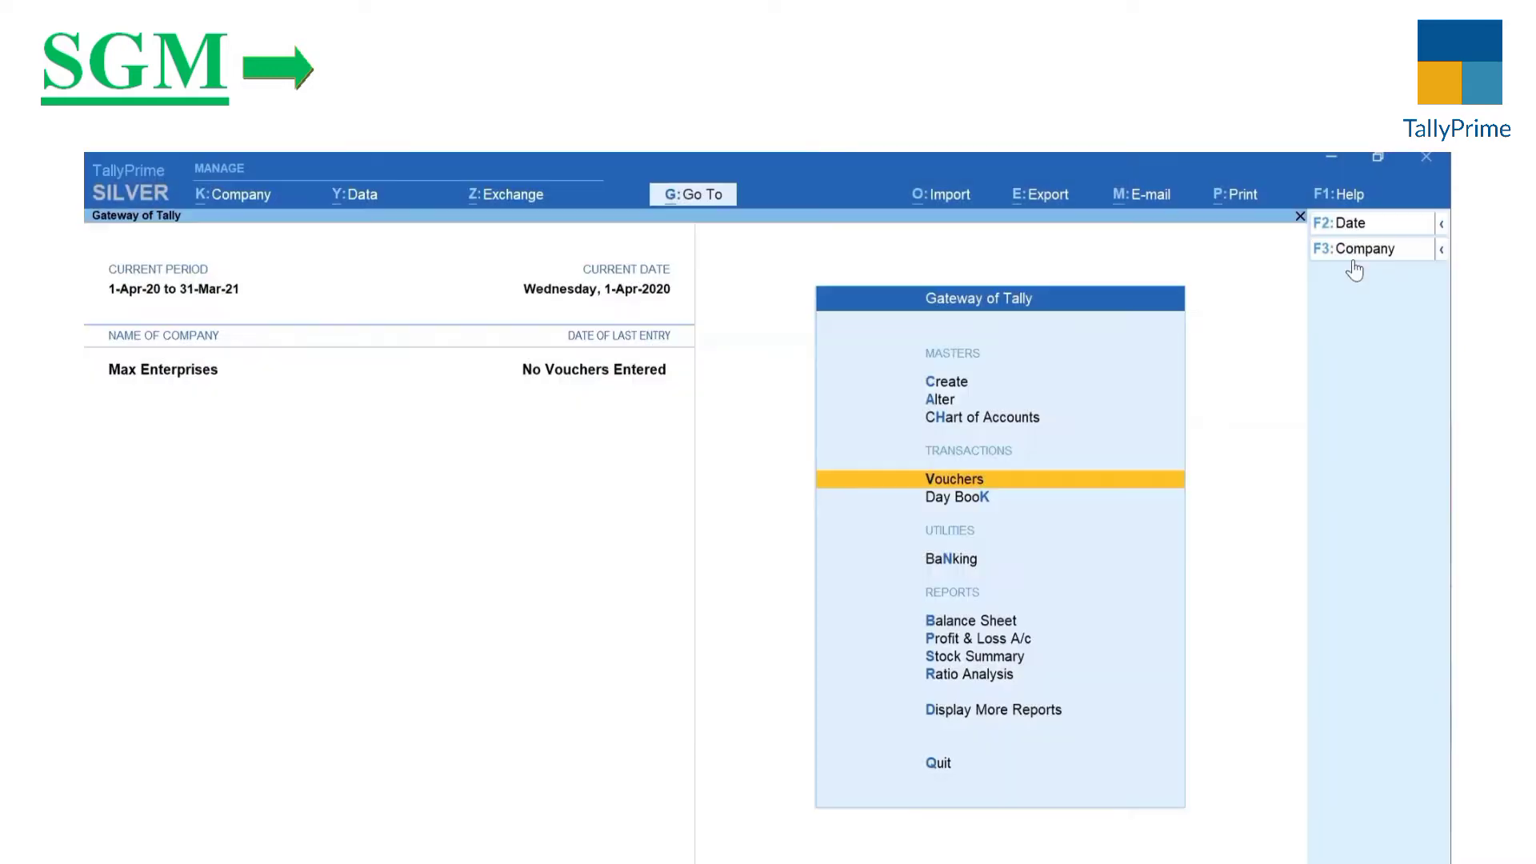
key("ctrl")
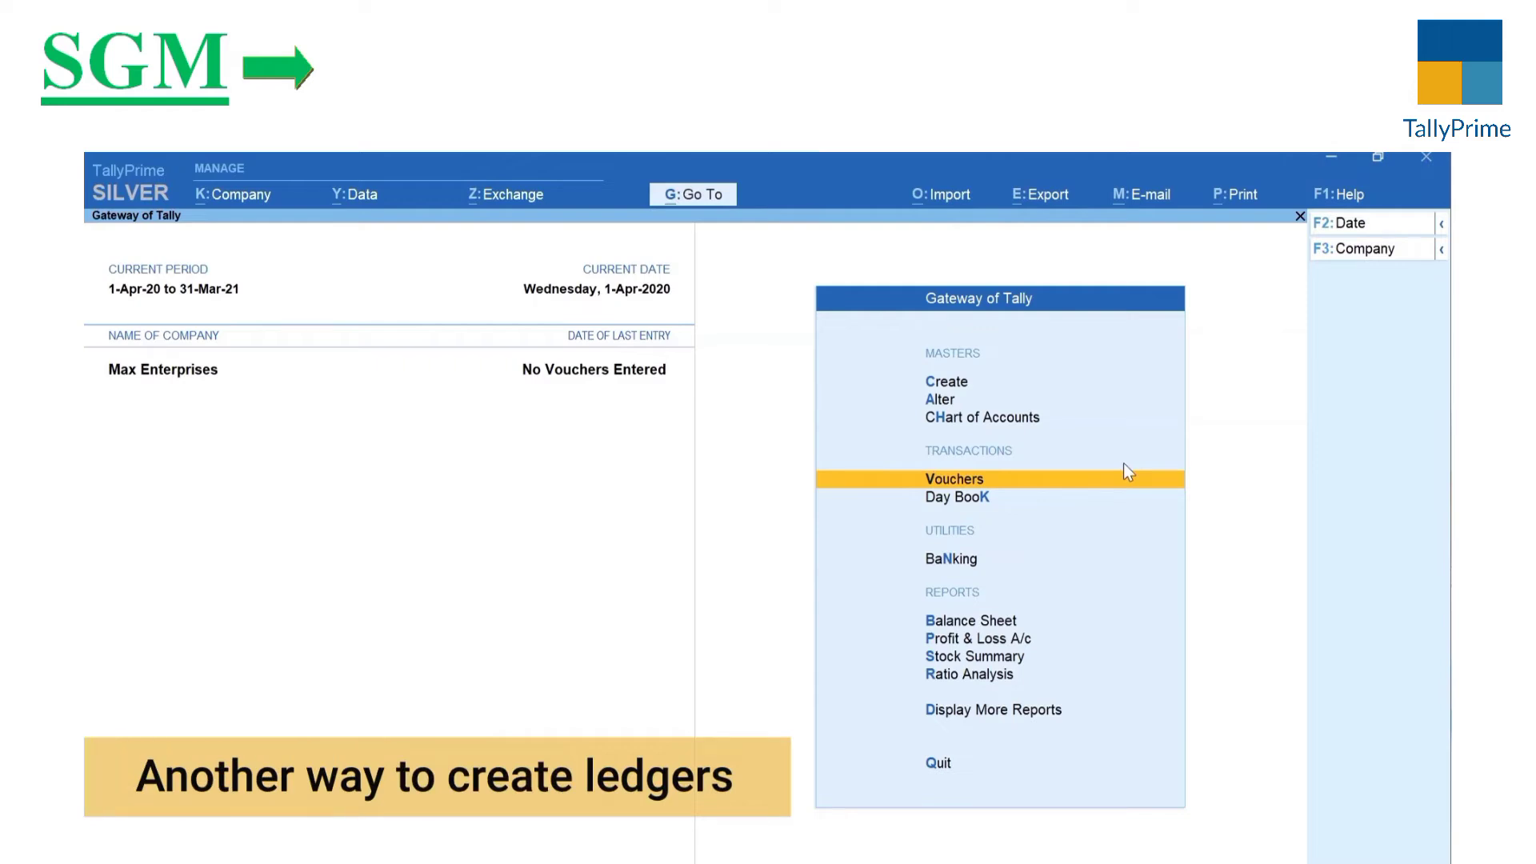
key("c")
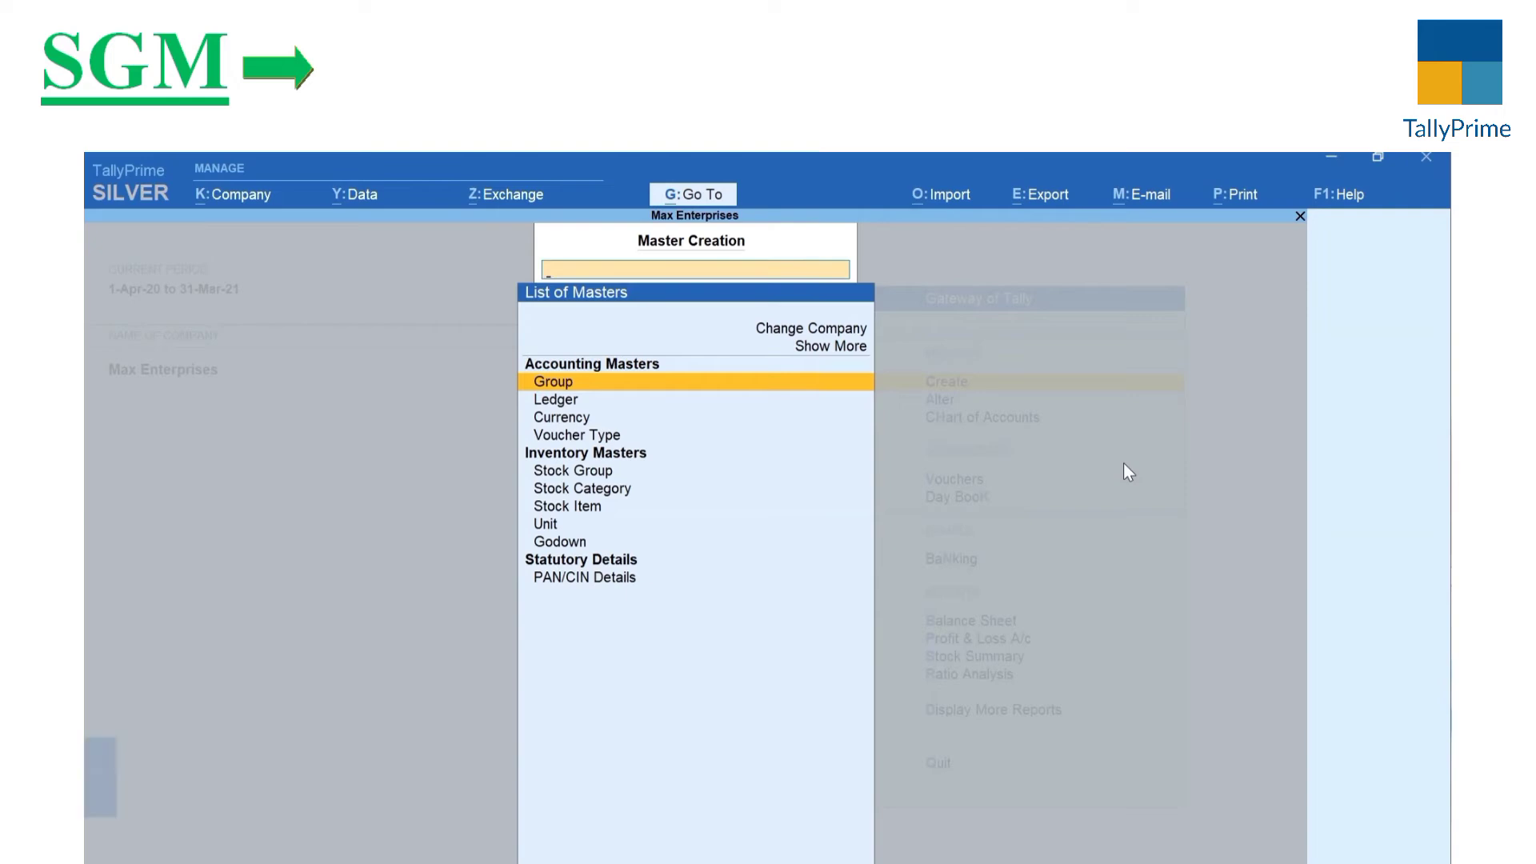
type("L")
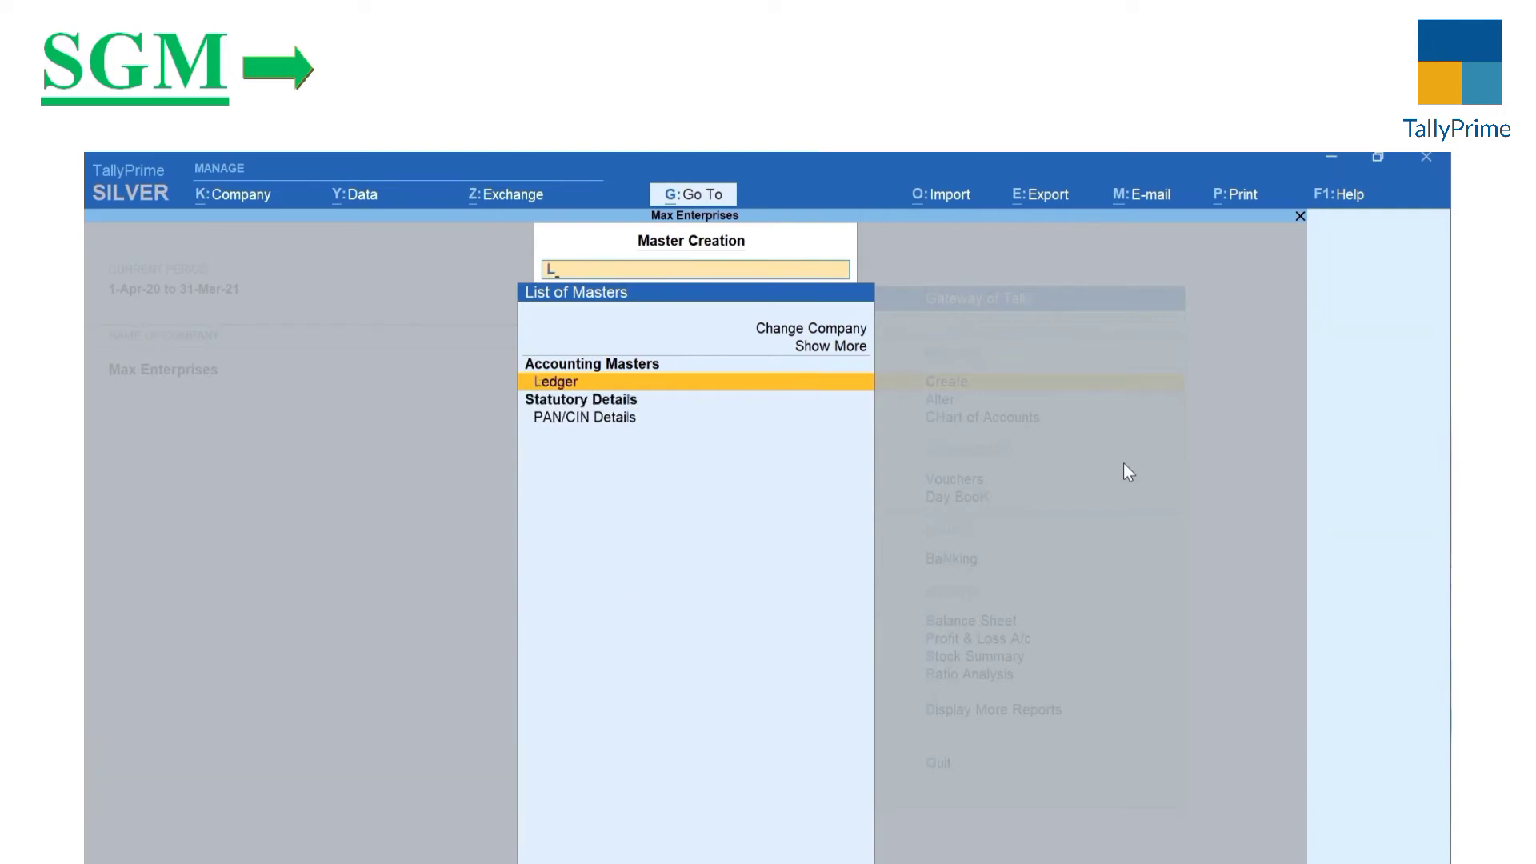
key("Return")
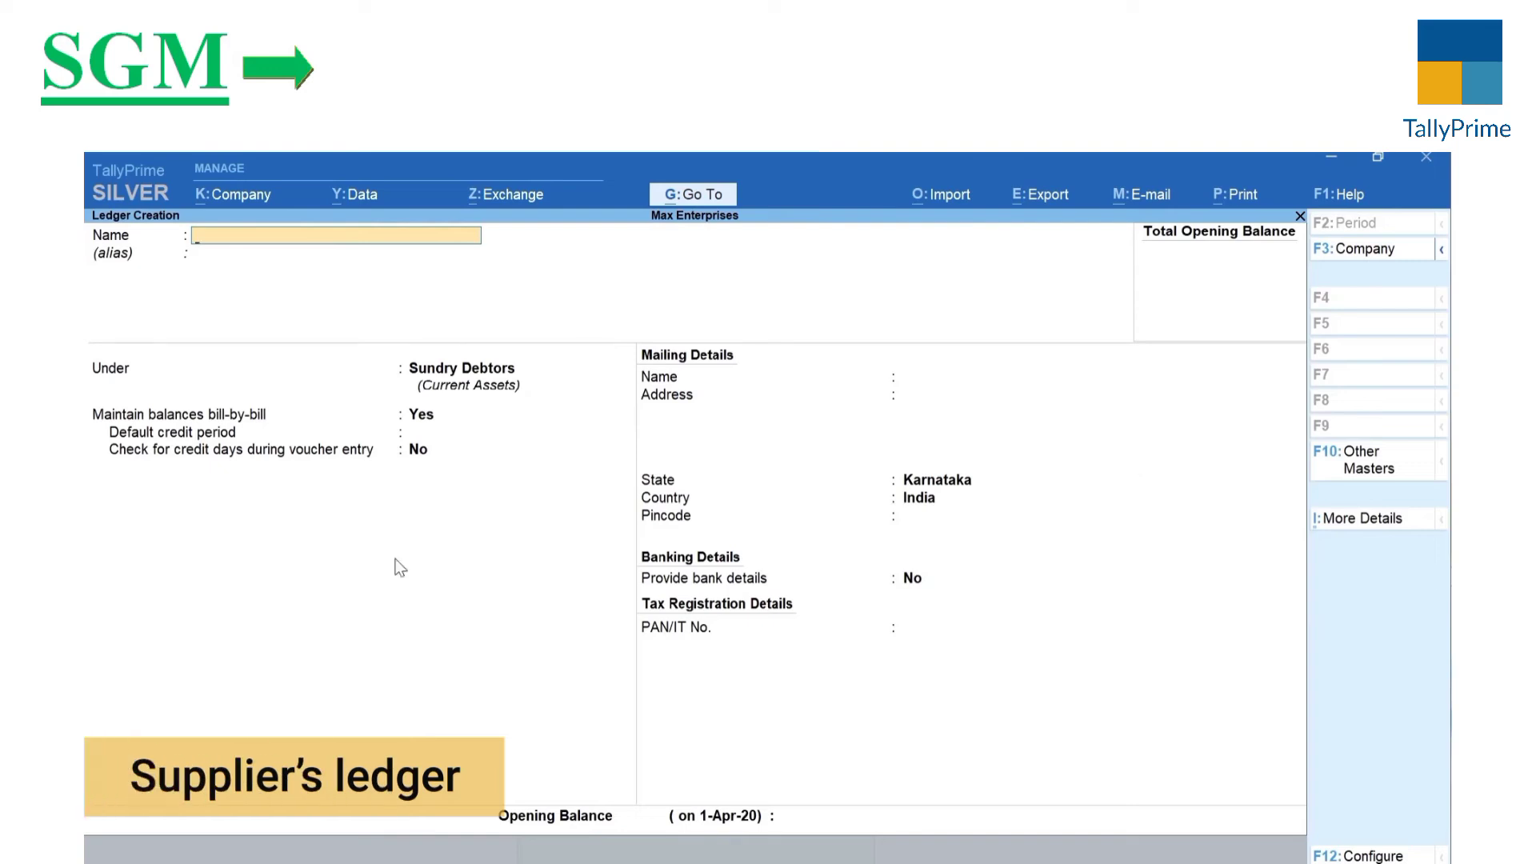
Step: Create and save the A-One Electronics ledger under Sundry Creditors
type("A-One")
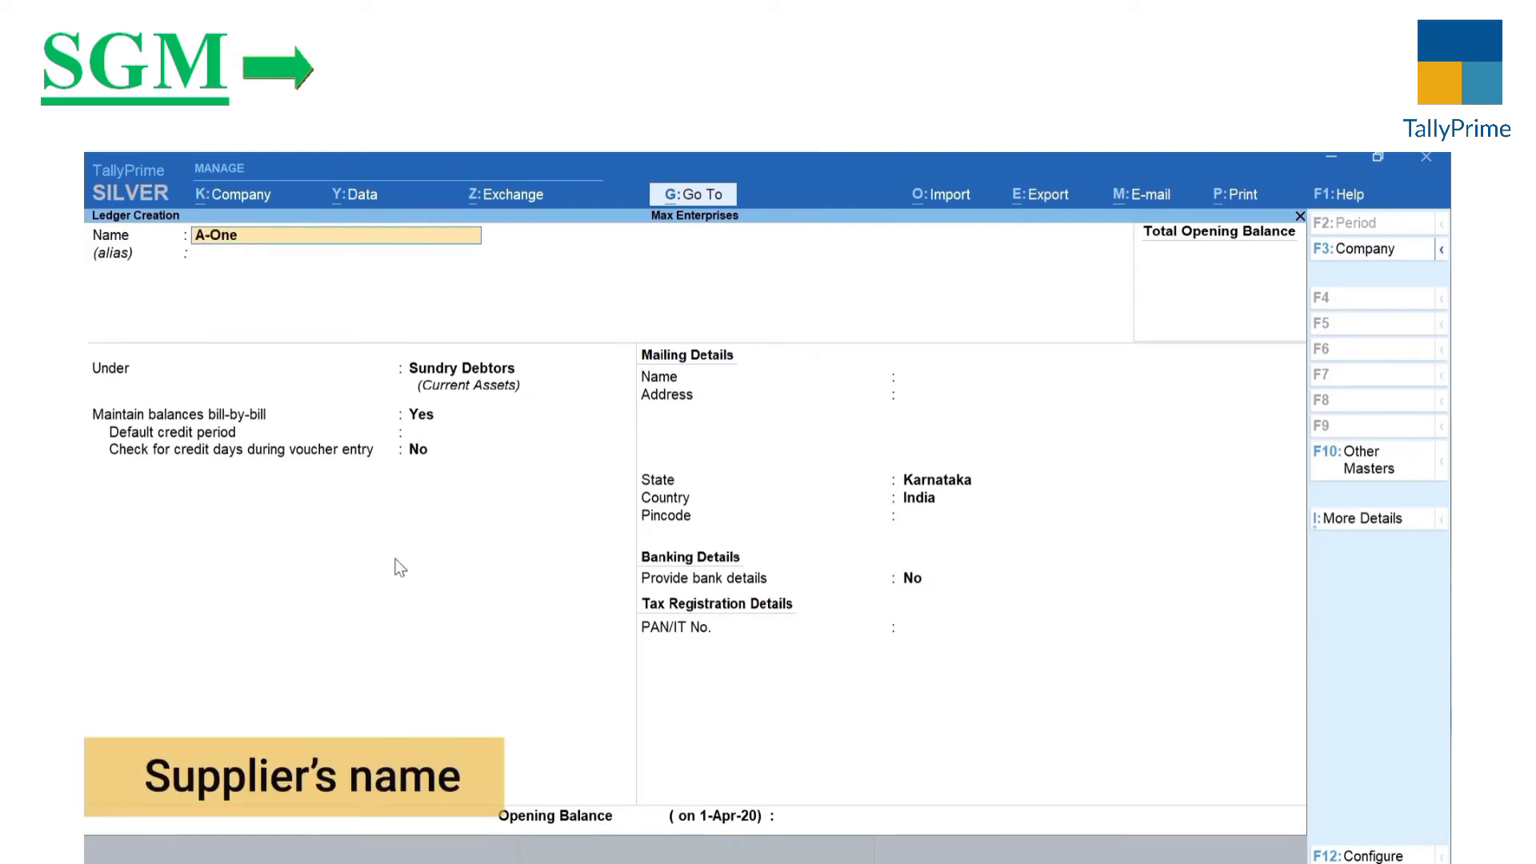
type(" Electronics")
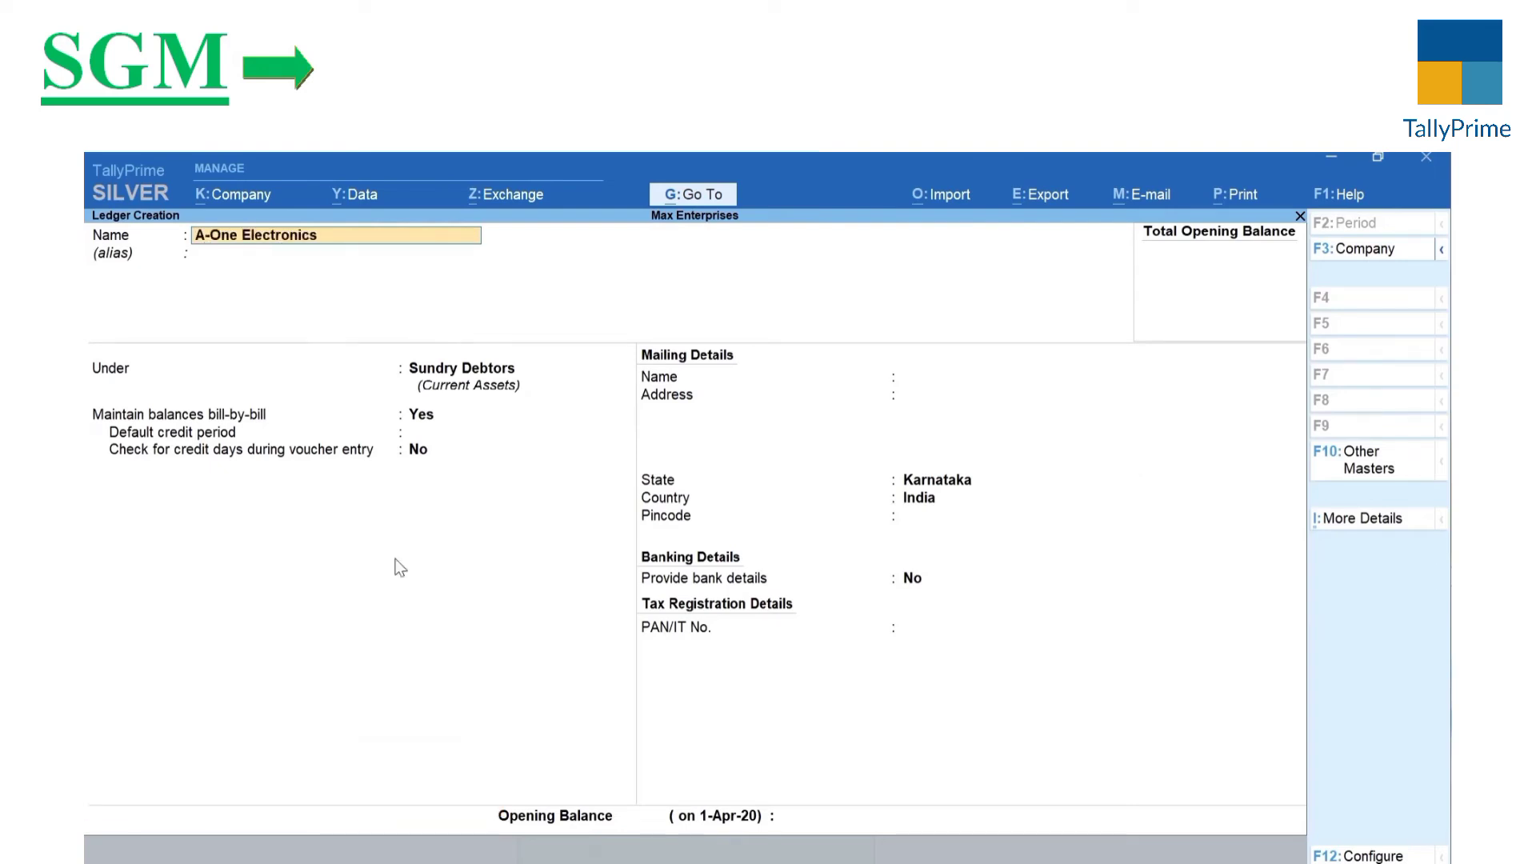
key("Return")
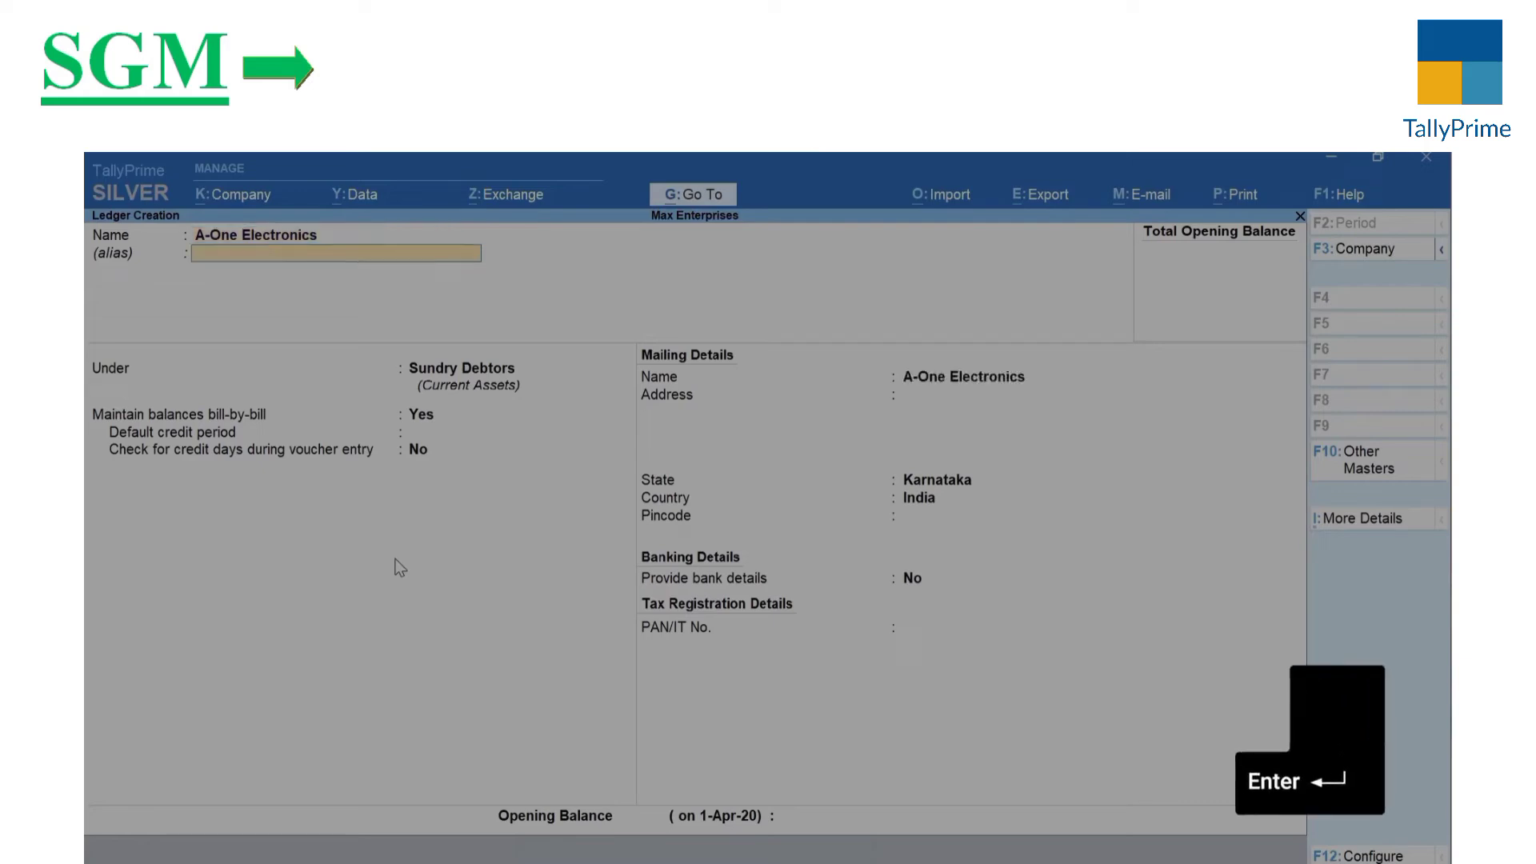
key("Return")
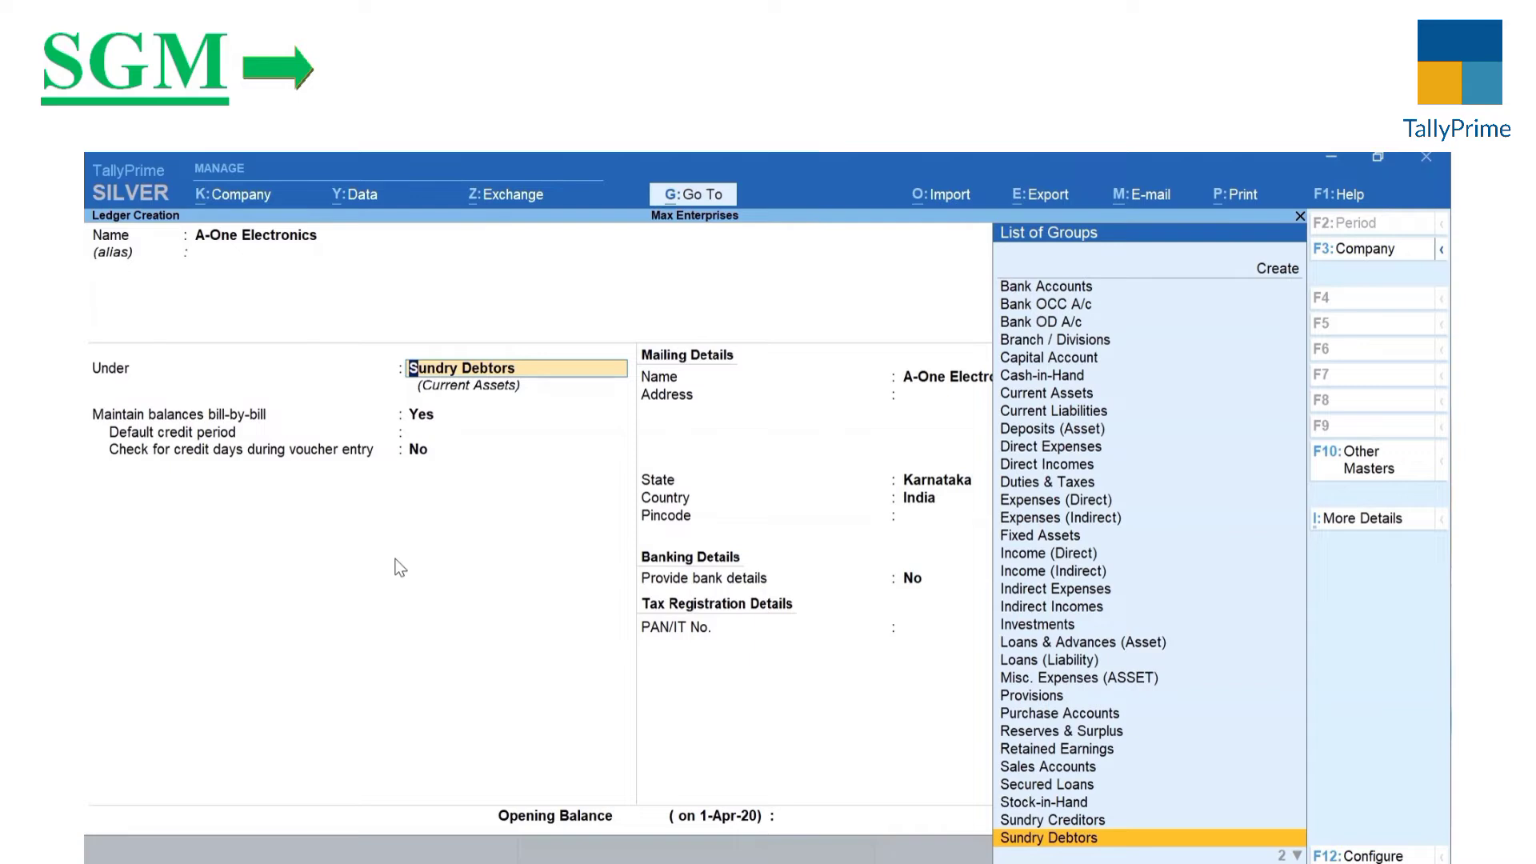
type("Cre")
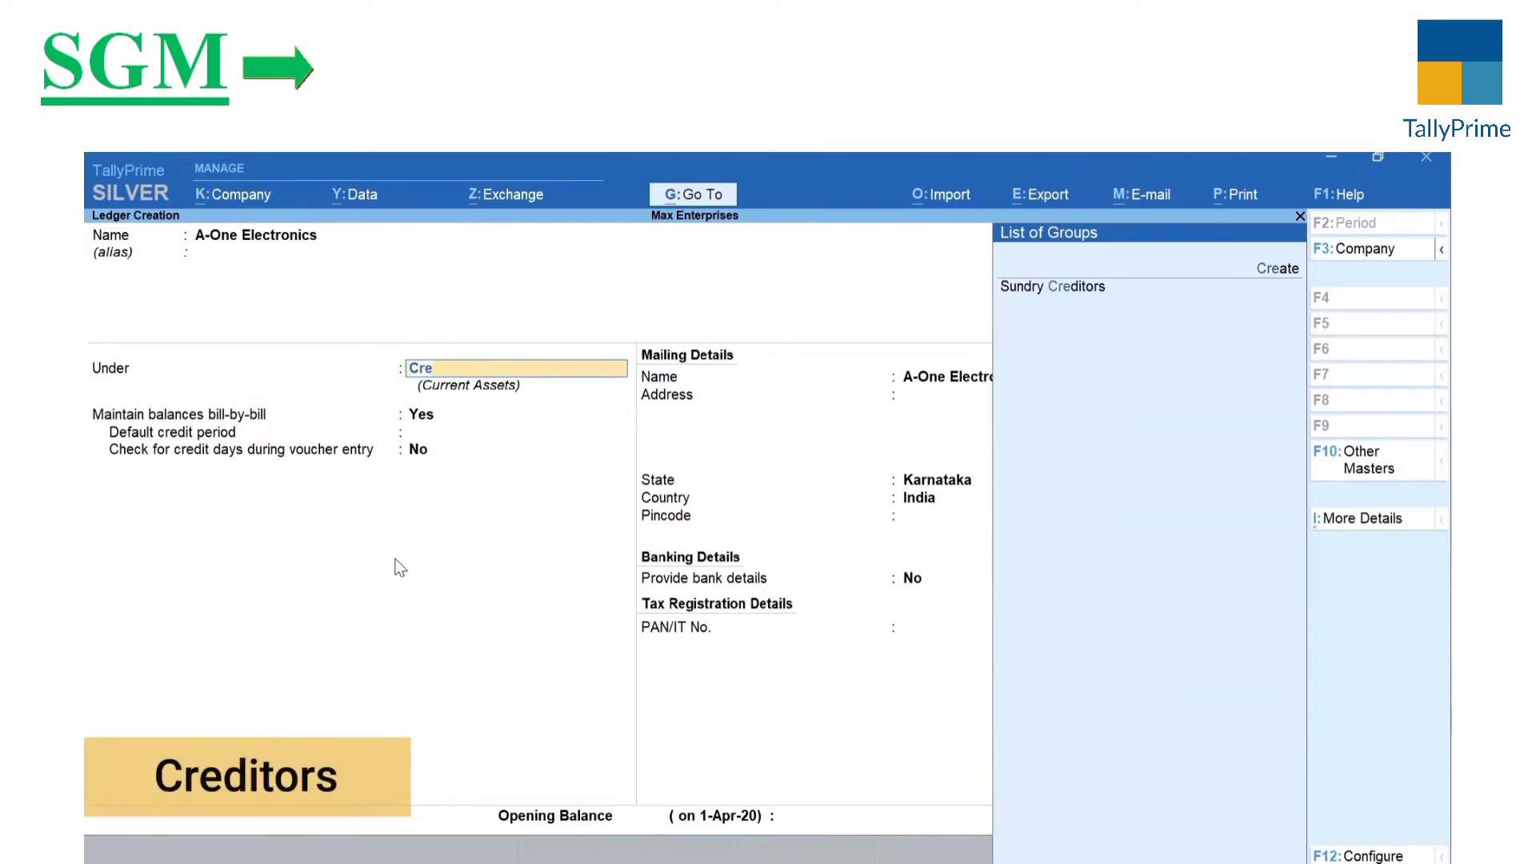
key("Return")
key("Return")
key("Return")
key("Return")
key("Return")
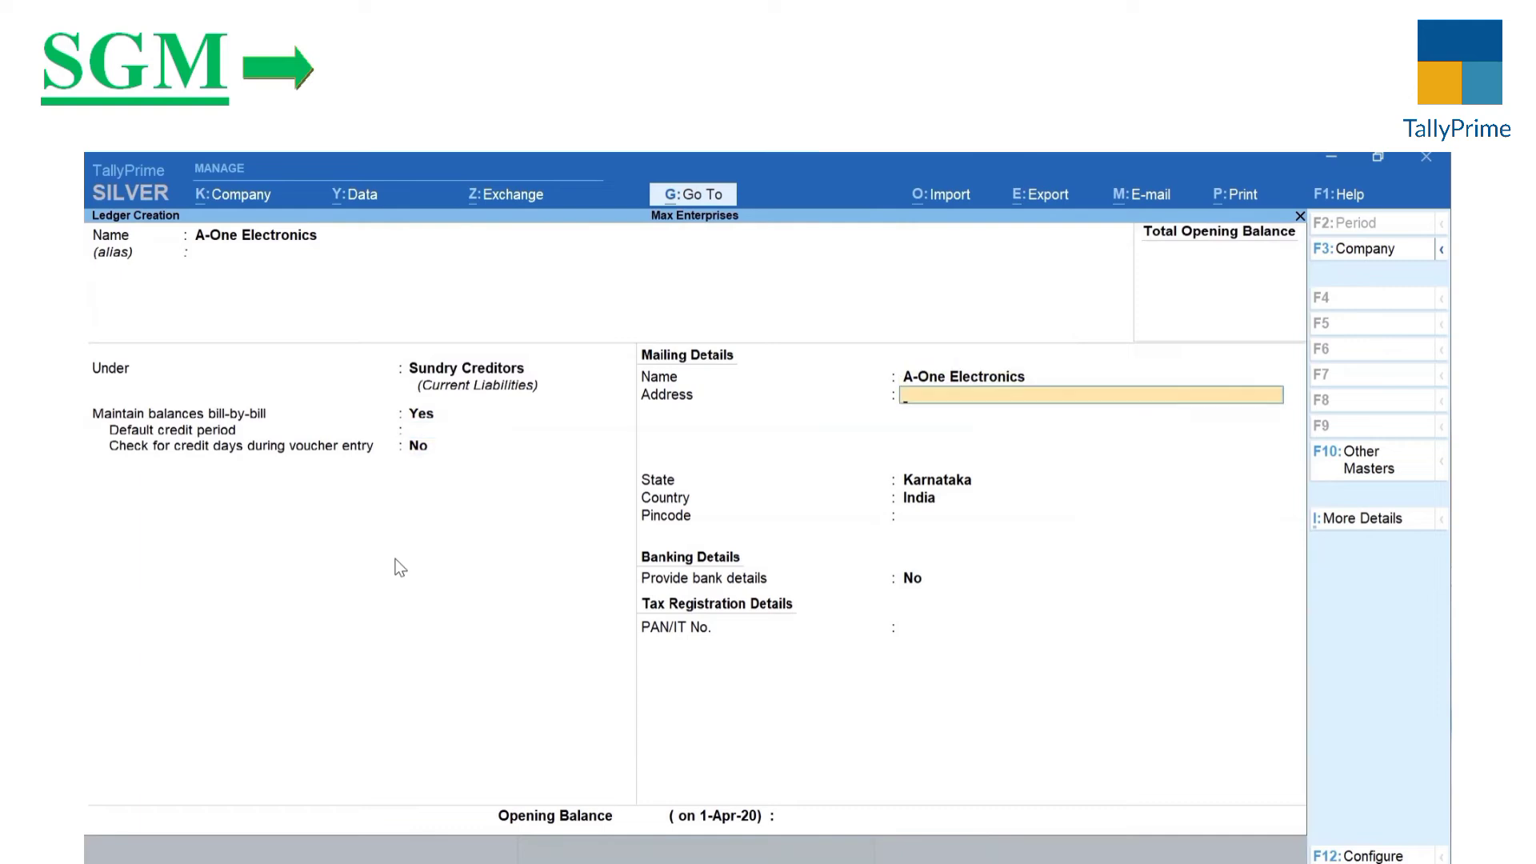
key("Return")
key("Return")
key("Return")
key("Return")
key("Return")
key("Return")
key("Return")
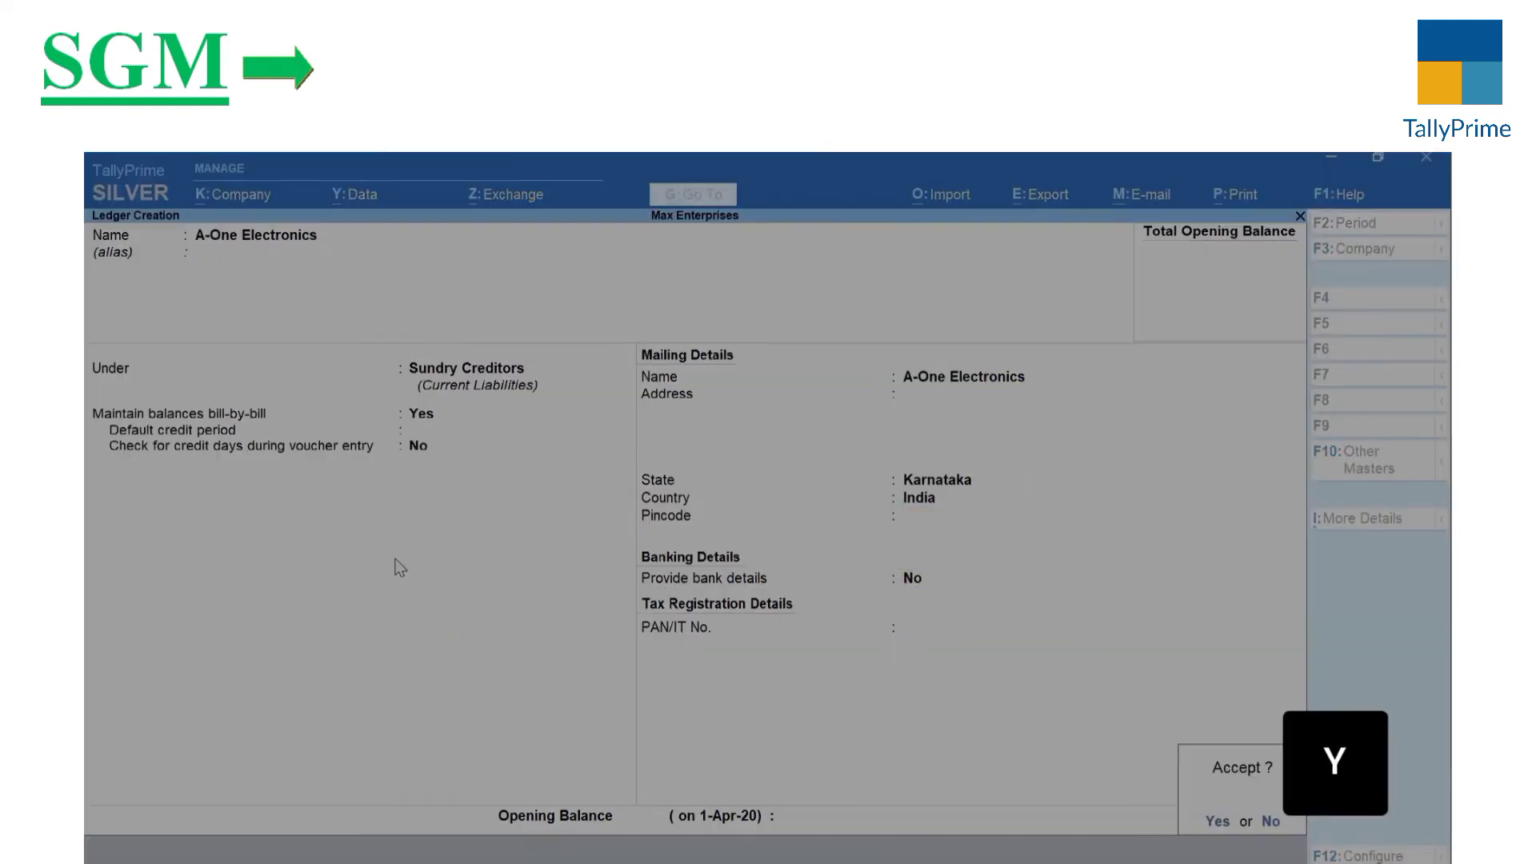
key("y")
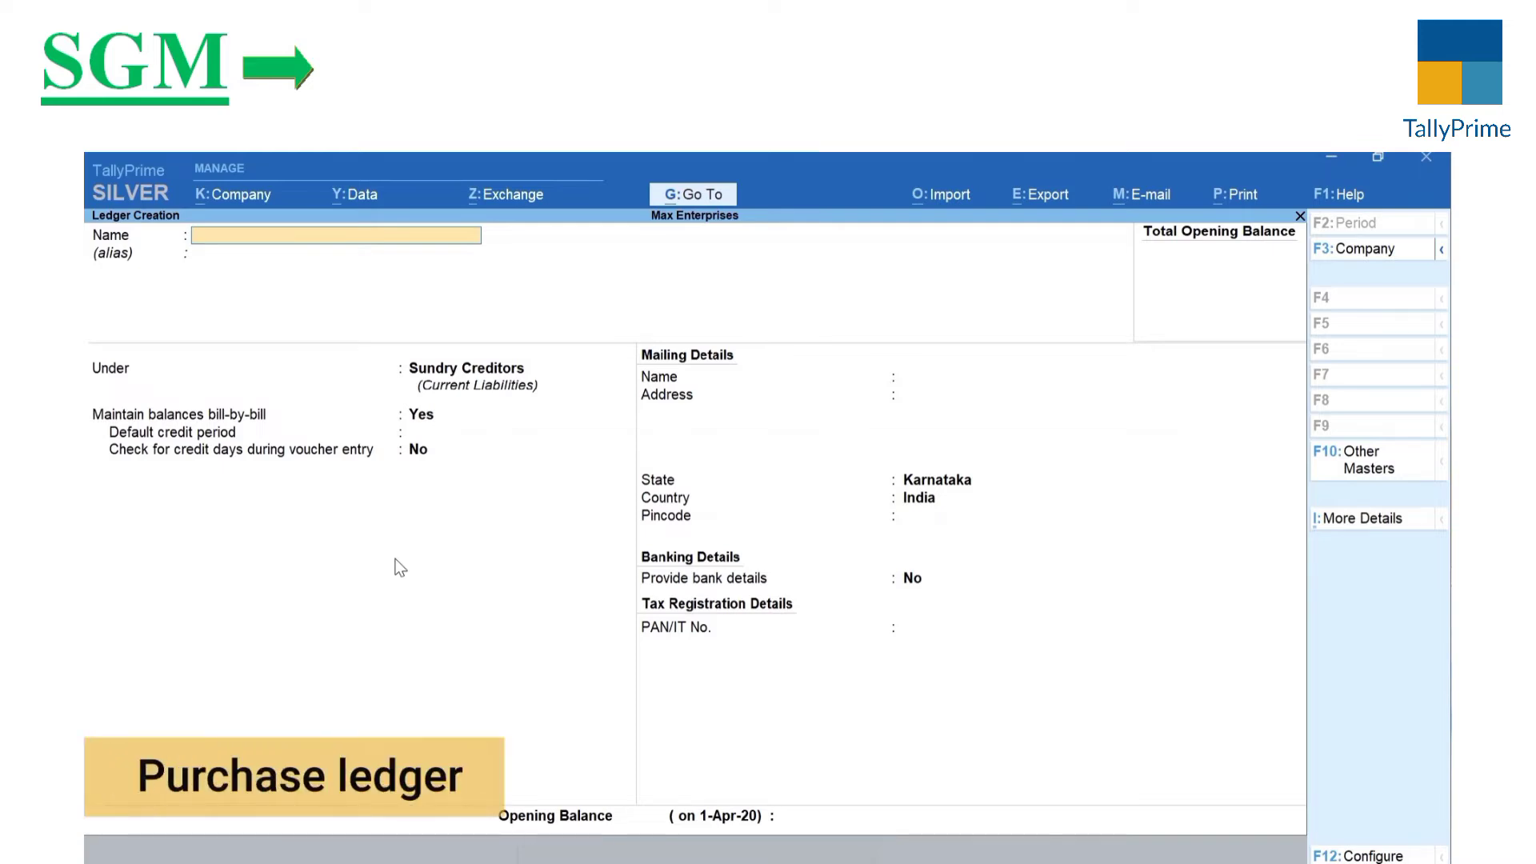
Step: Create and save a Purchases ledger under Purchase Accounts
type("Pur")
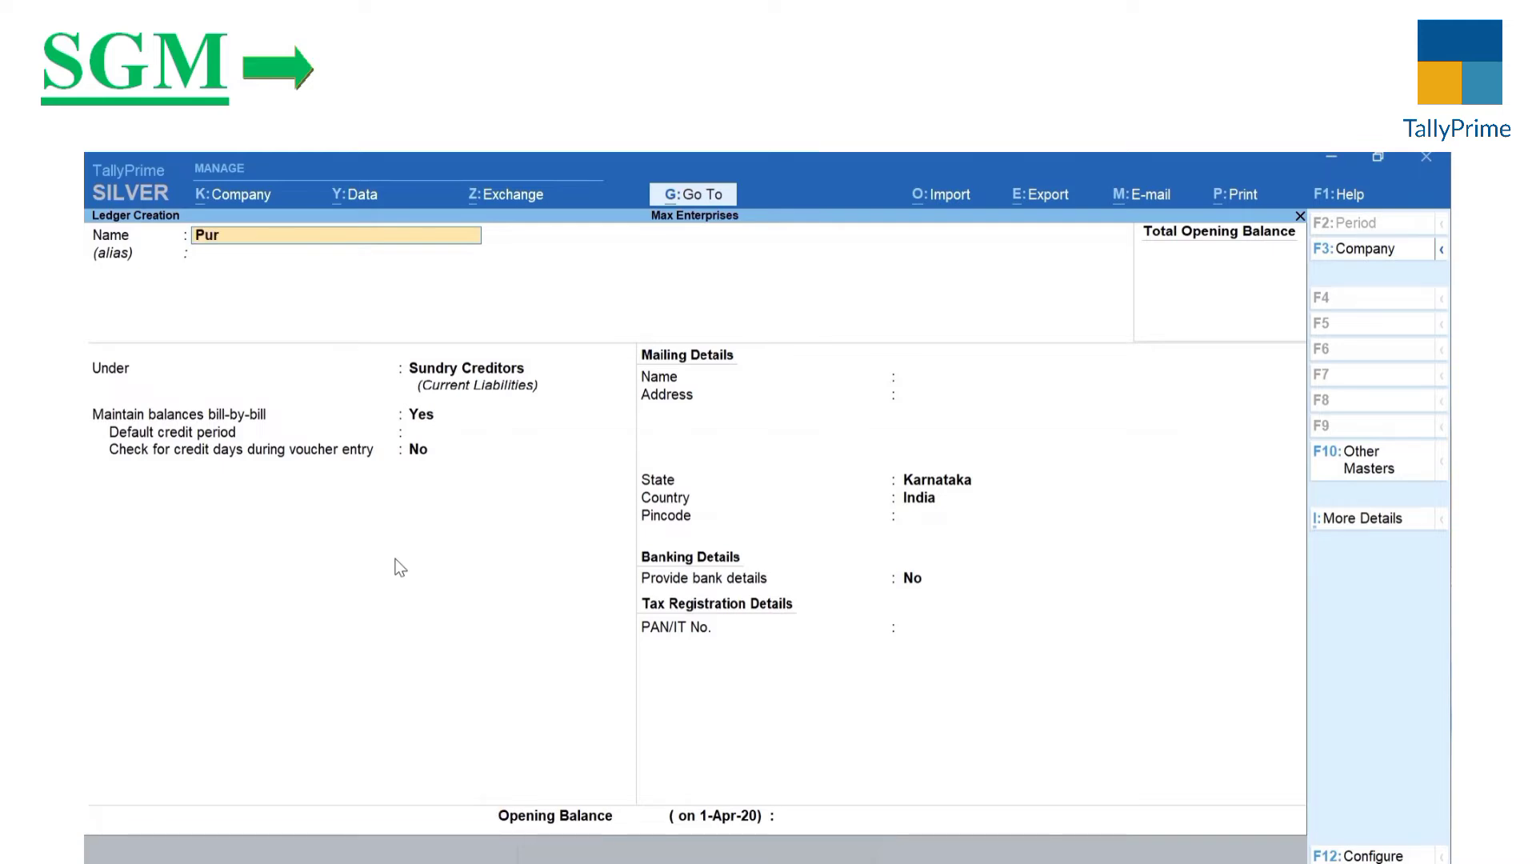
type("chases")
key("Return")
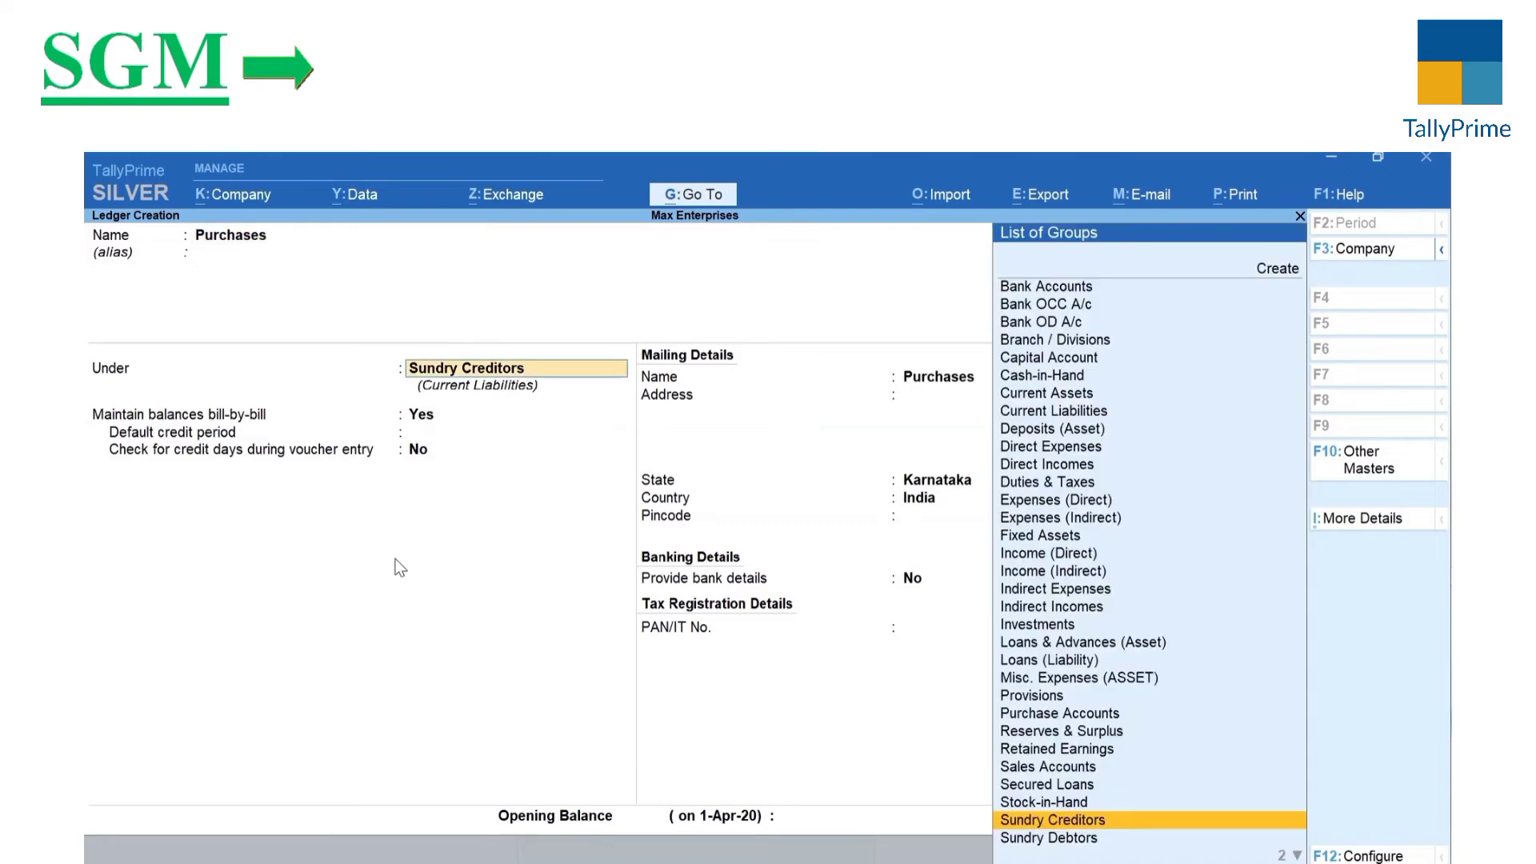
type("Pu")
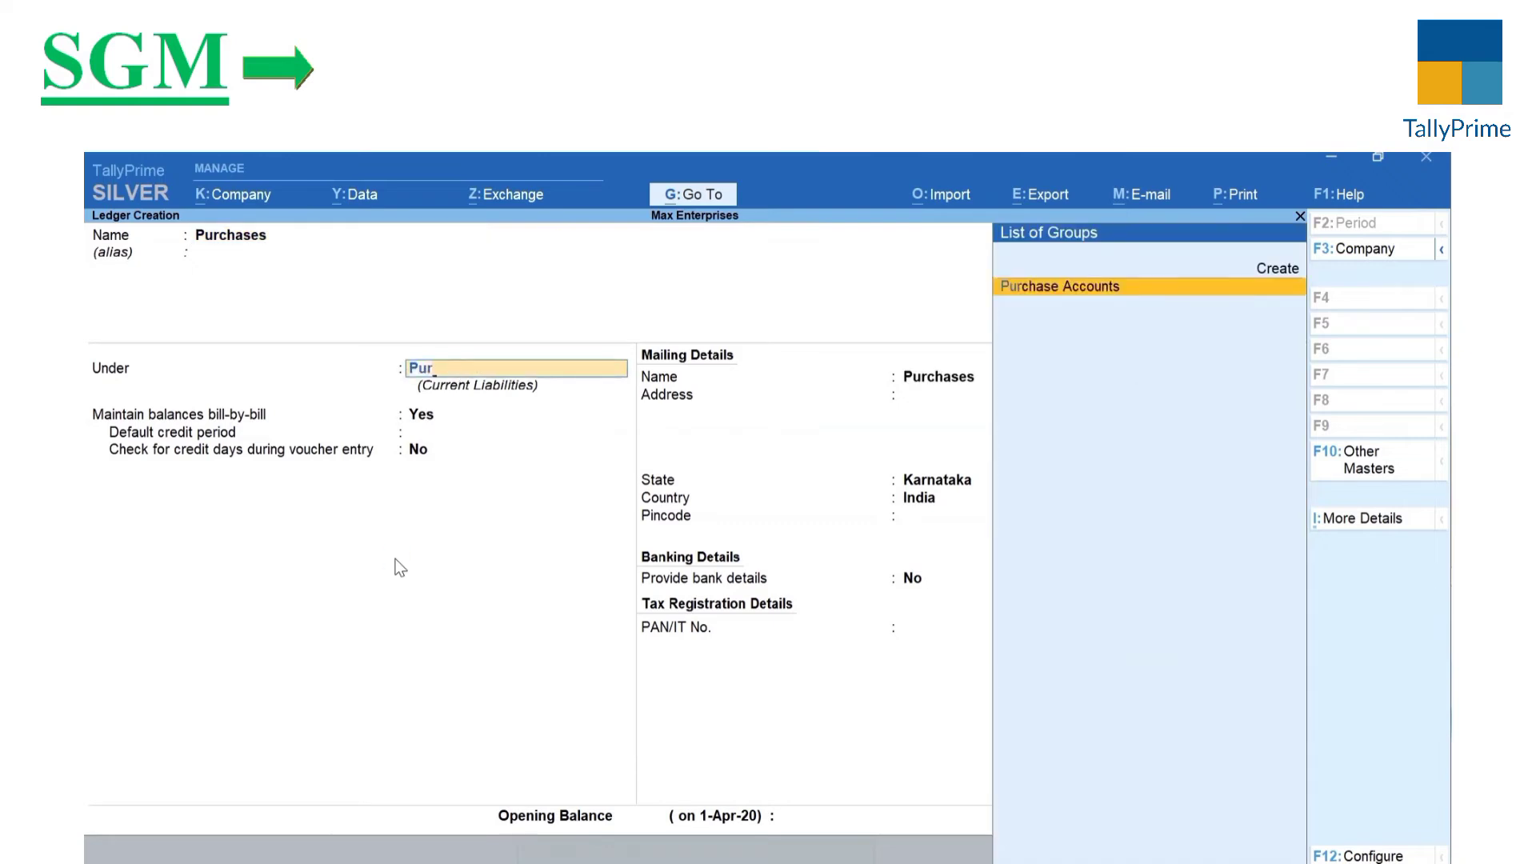
type("r")
key("Return")
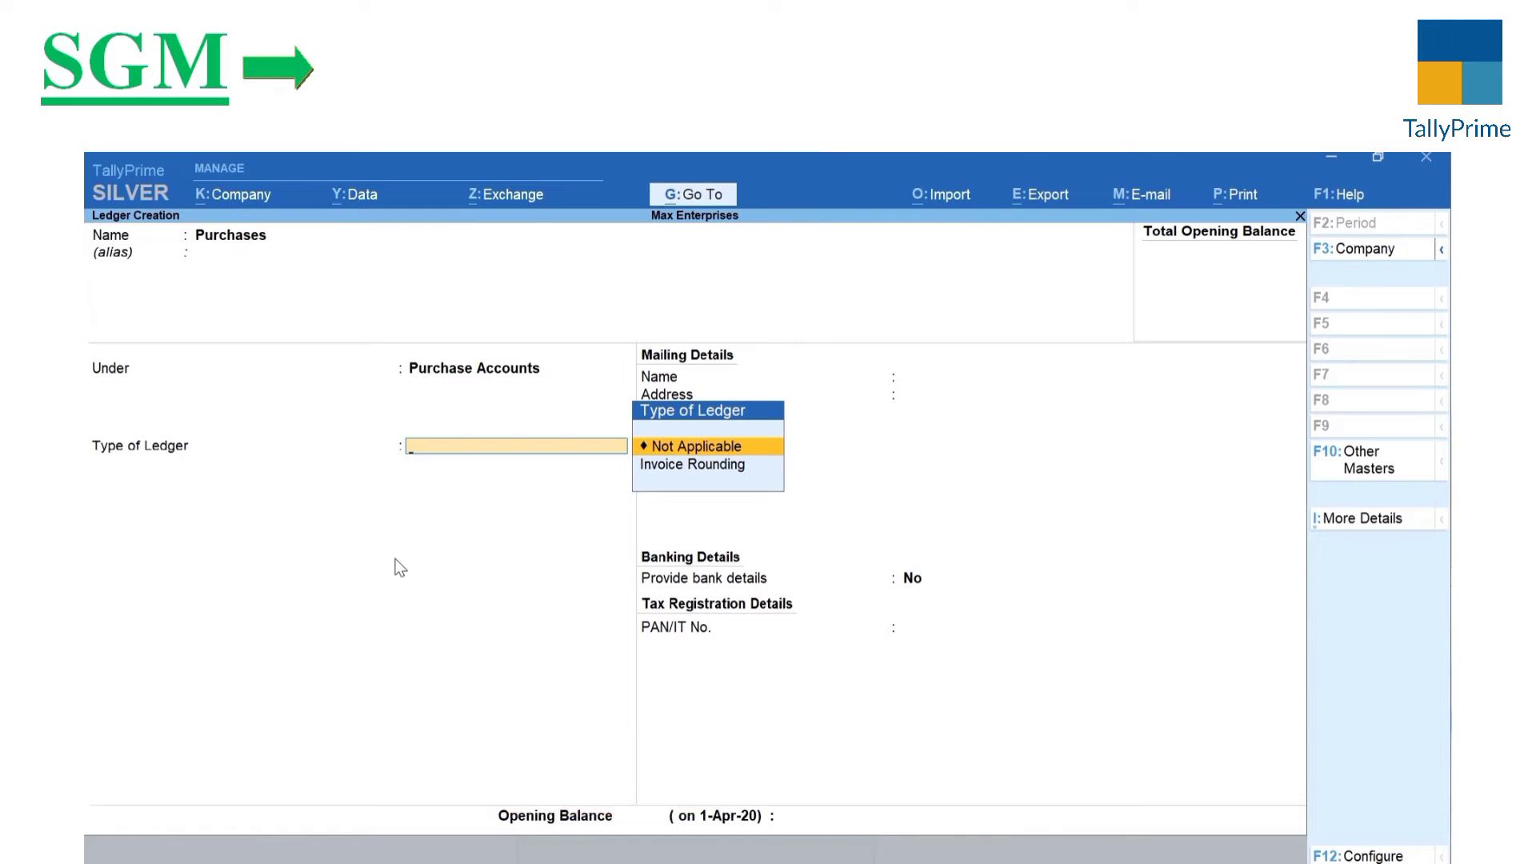
key("ctrl+a")
key("Escape")
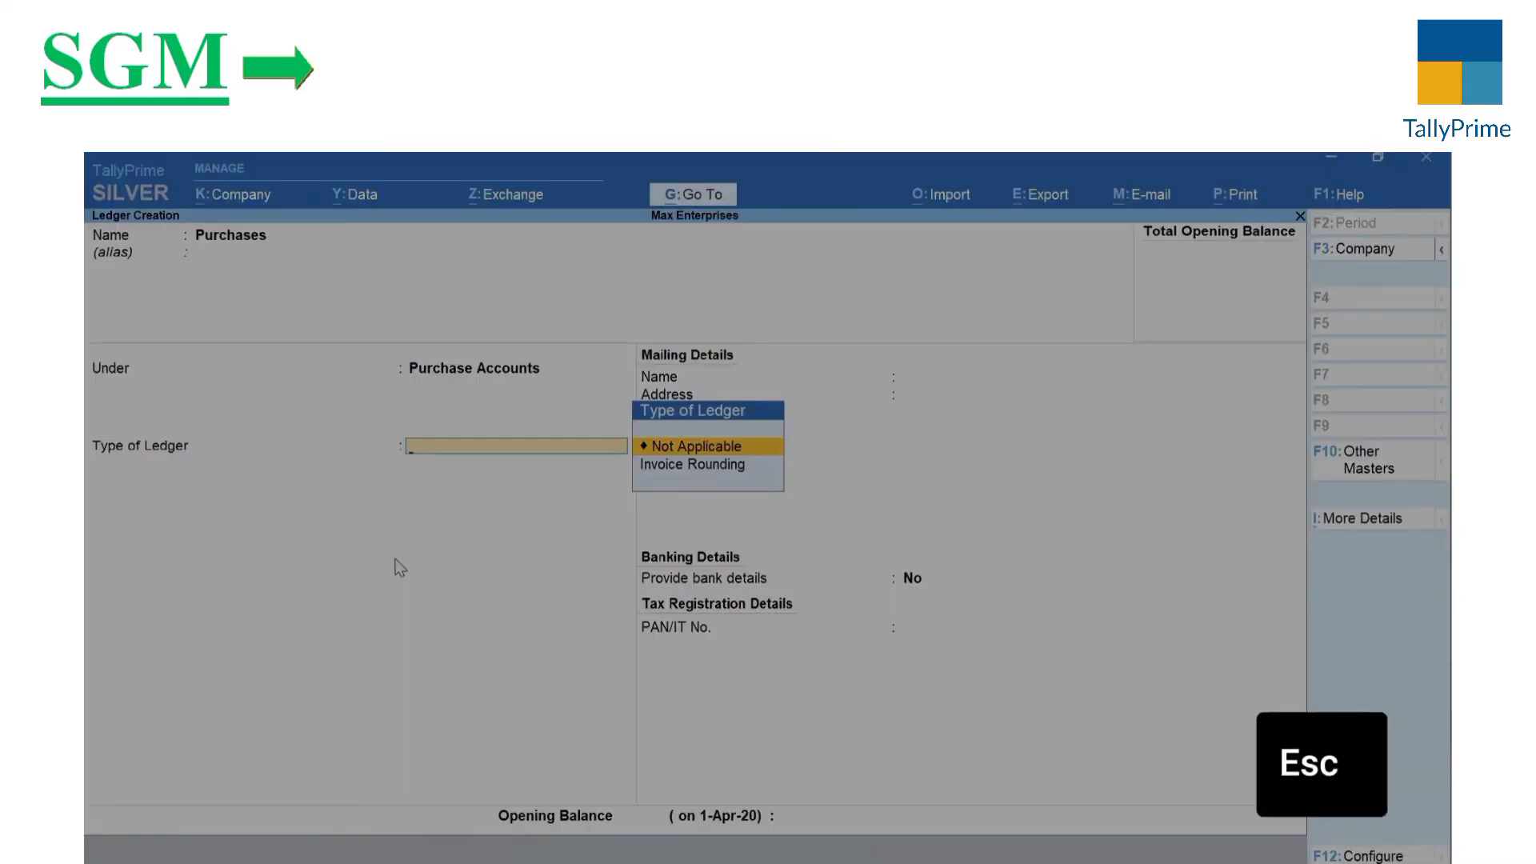
key("ctrl+a")
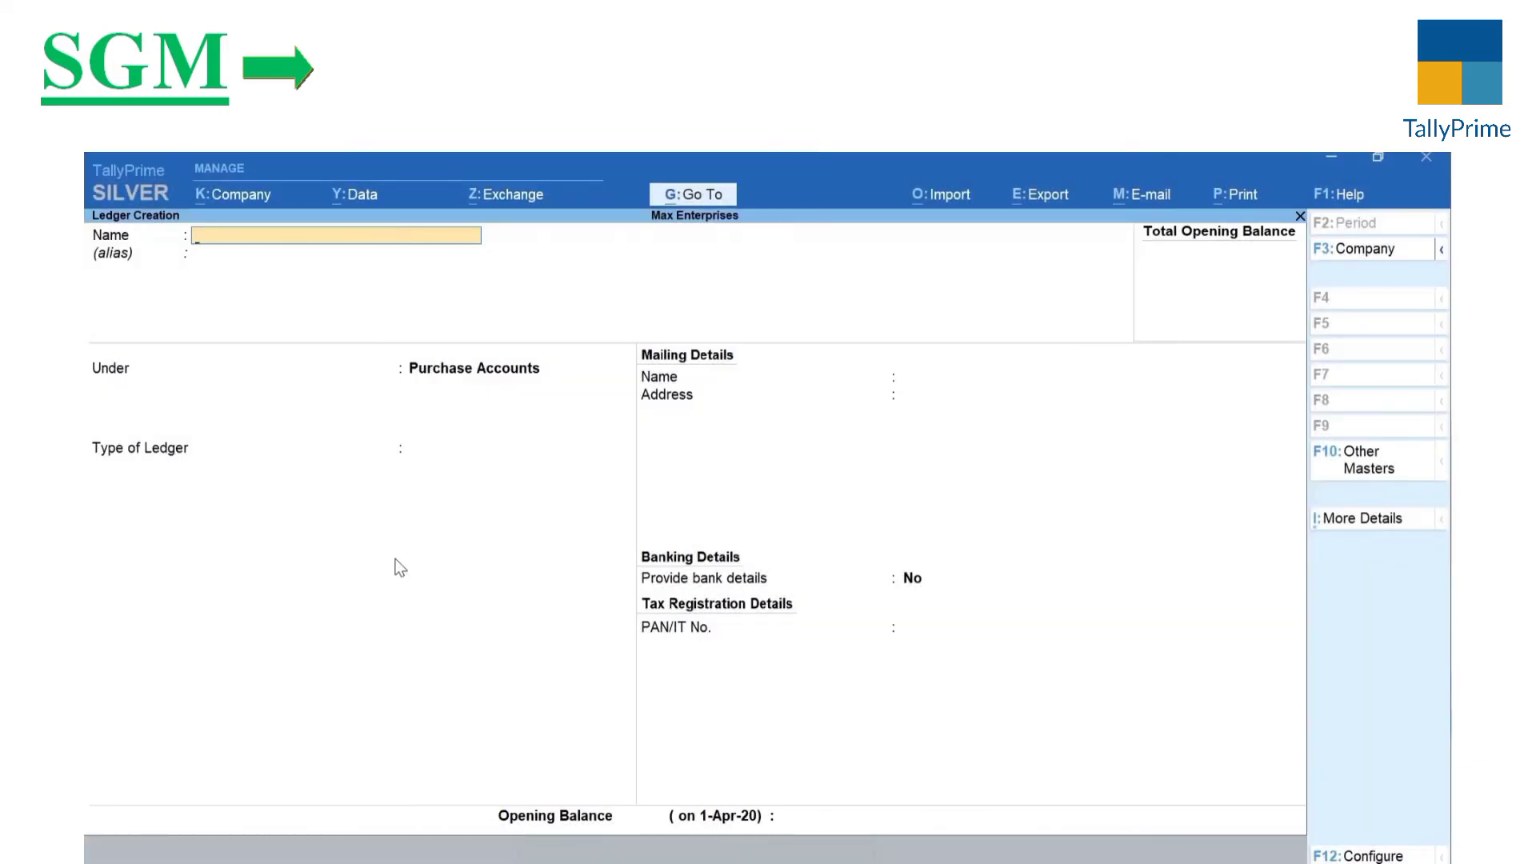
Step: Create and save a Sales ledger under Sales Accounts
type("Sales")
key("Return")
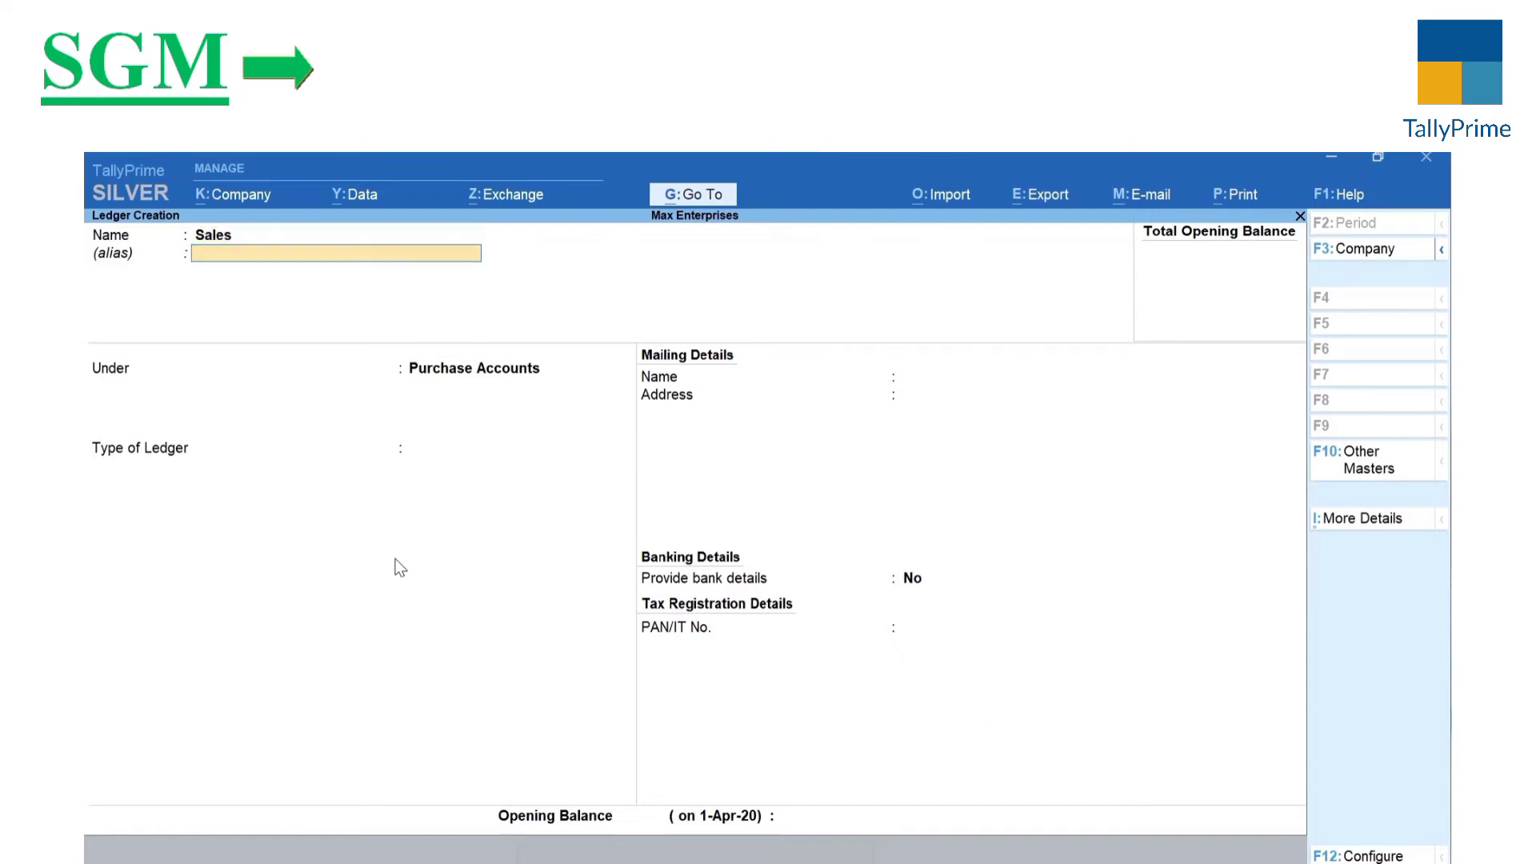
key("Return")
type("Sa")
key("Return")
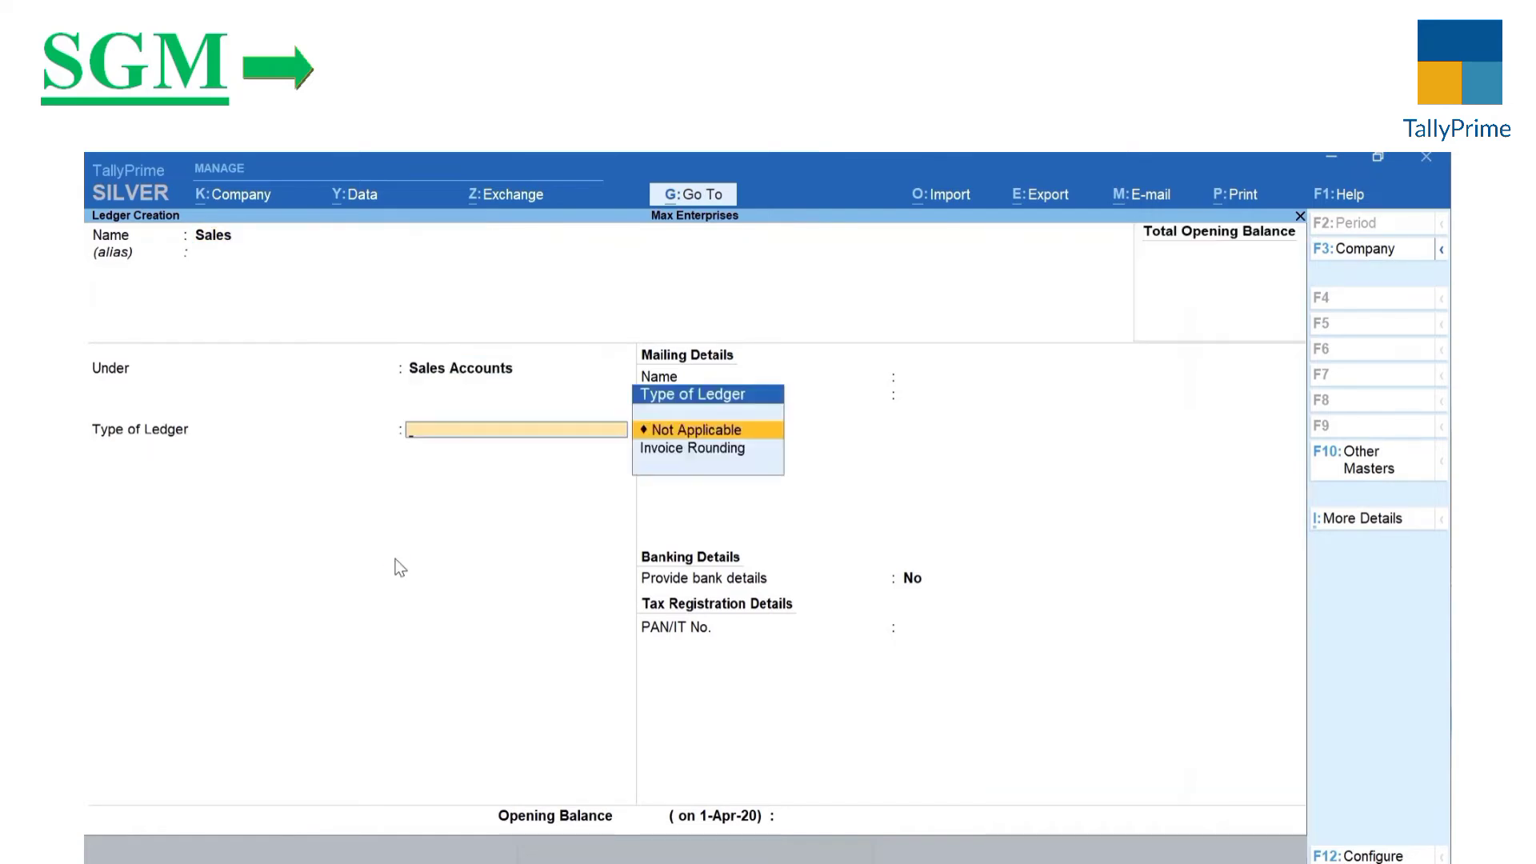
key("ctrl")
key("ctrl+a")
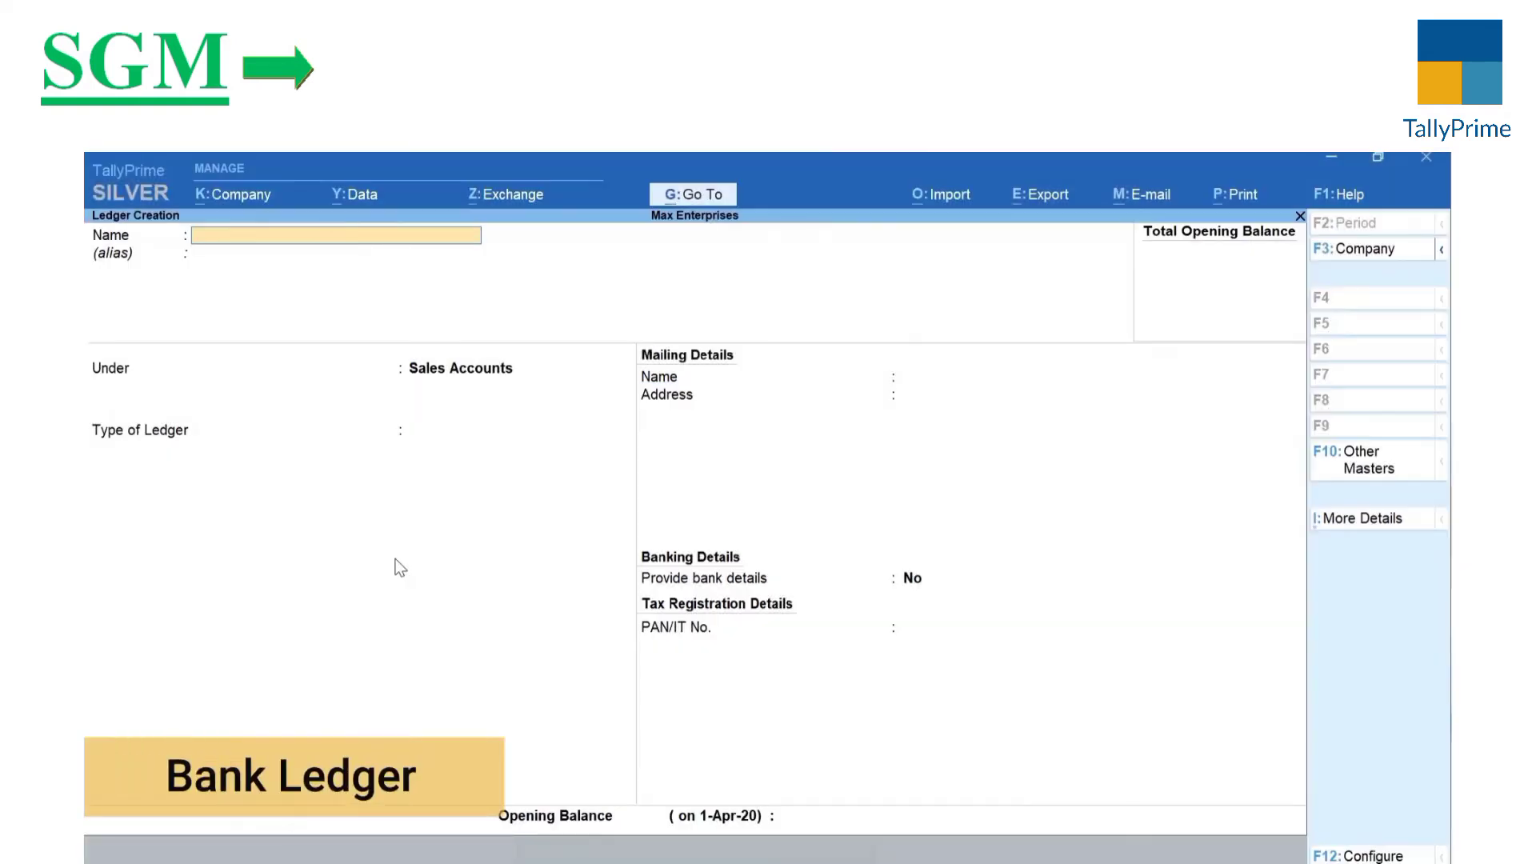
Step: Name the new ledger ICICI Bank and place it under Bank Accounts
type("ICIC")
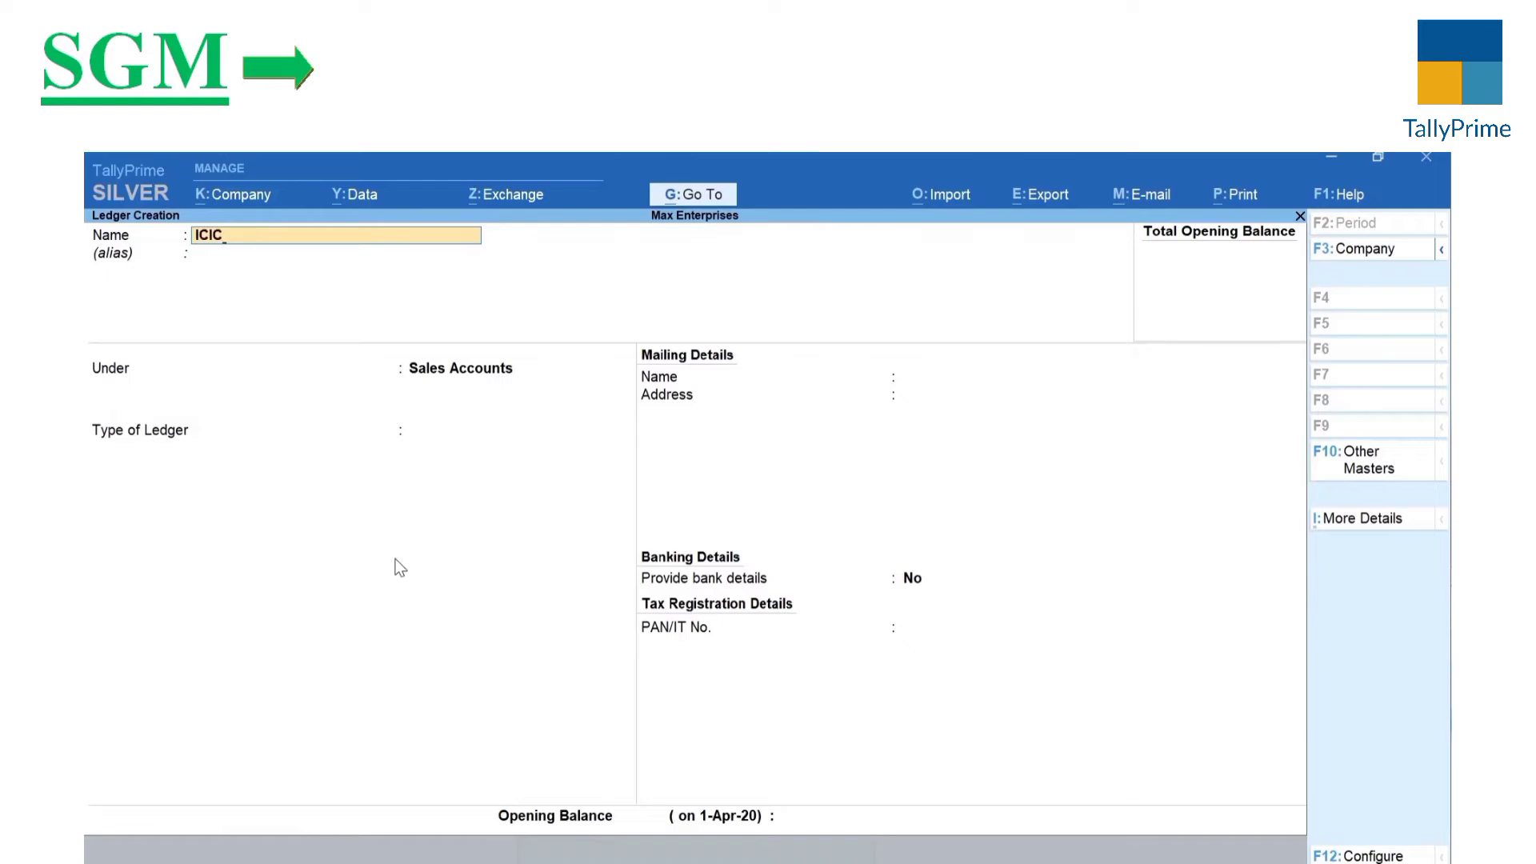
type("I Bank")
key("Return")
type("Bank")
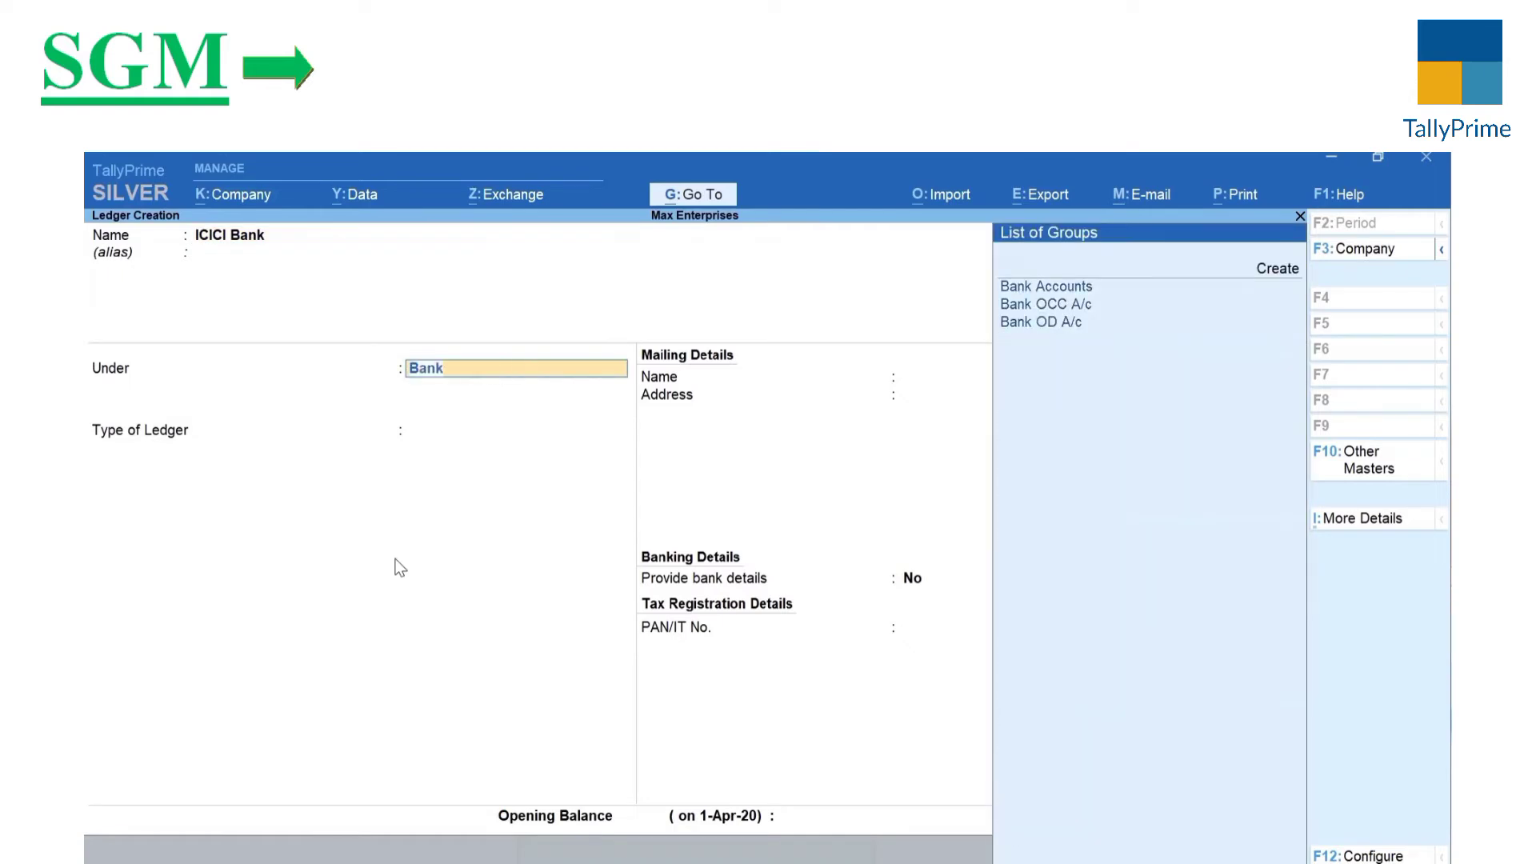
key("Return")
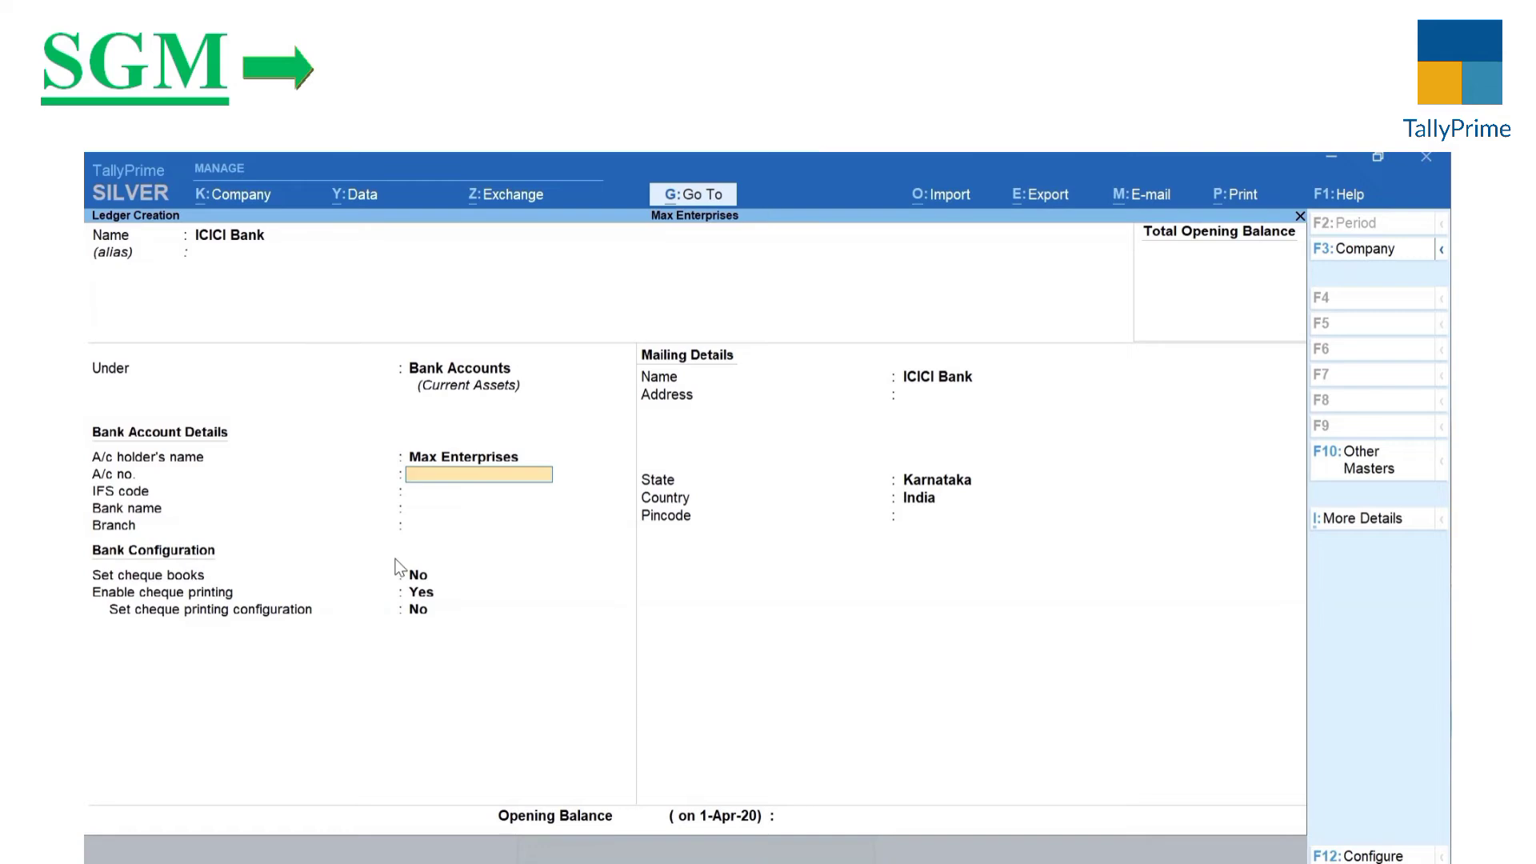
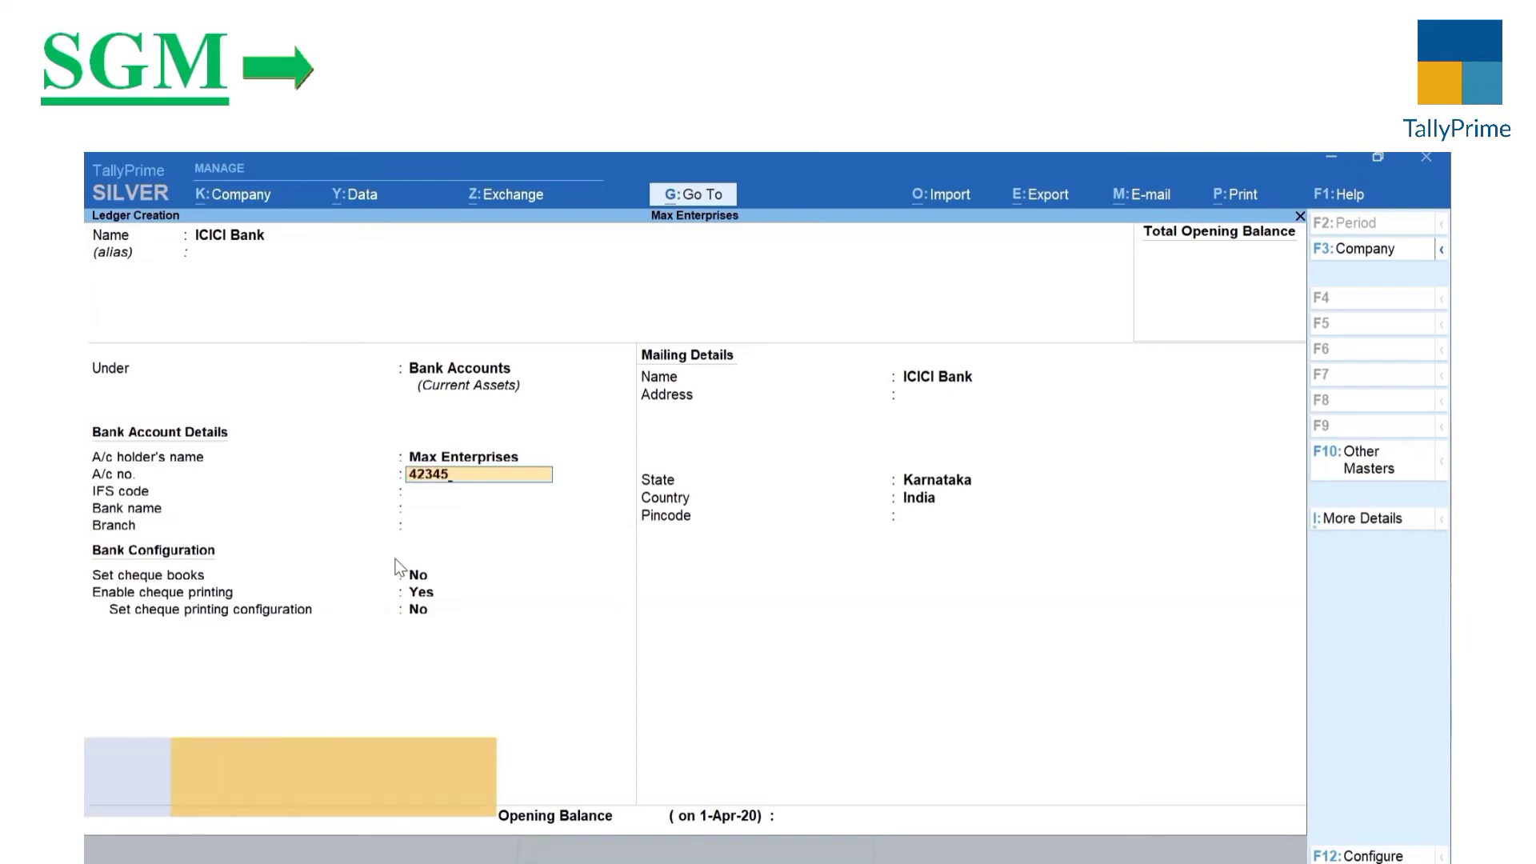
Step: Enter the account number, IFS code ICIC0000043, bank ICICI Bank (India), branch HSR Layout, and save
key("Return")
type("ICIC0000")
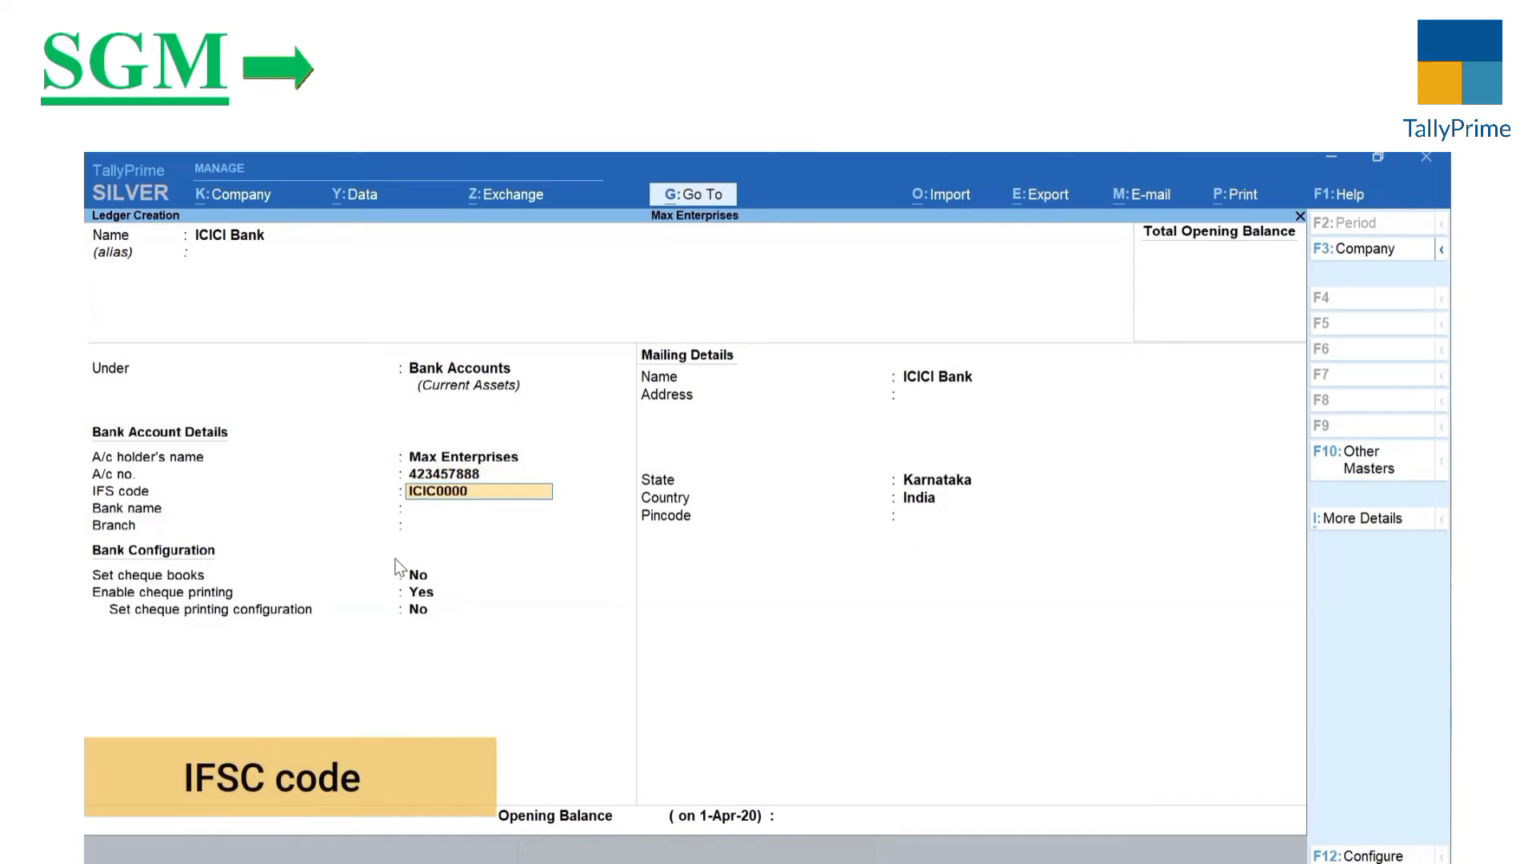
type("043")
key("Return")
type("ICI")
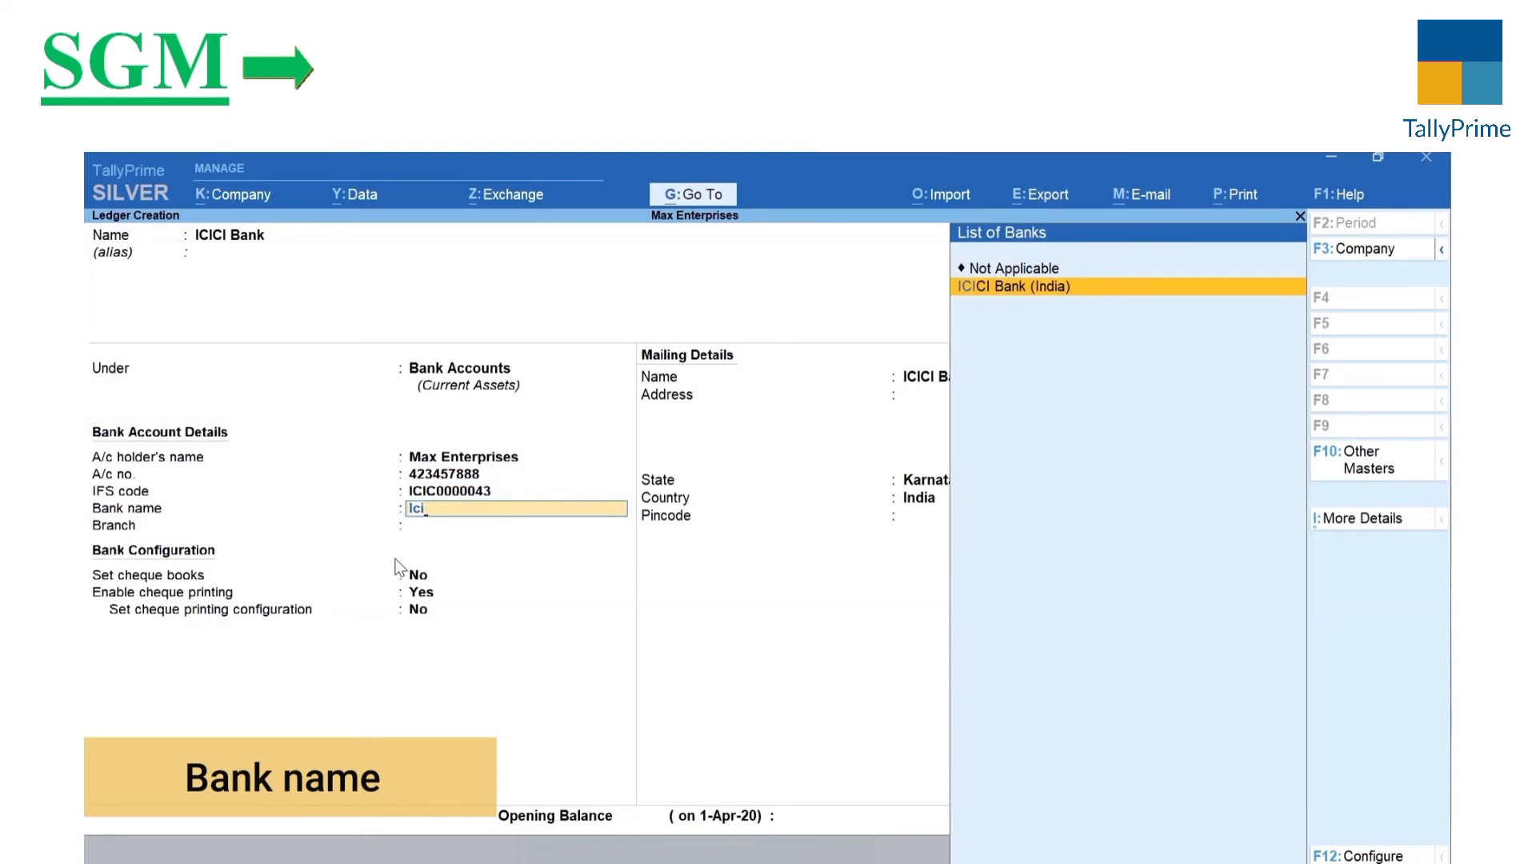
key("Return")
type("HSR Layout")
key("Return")
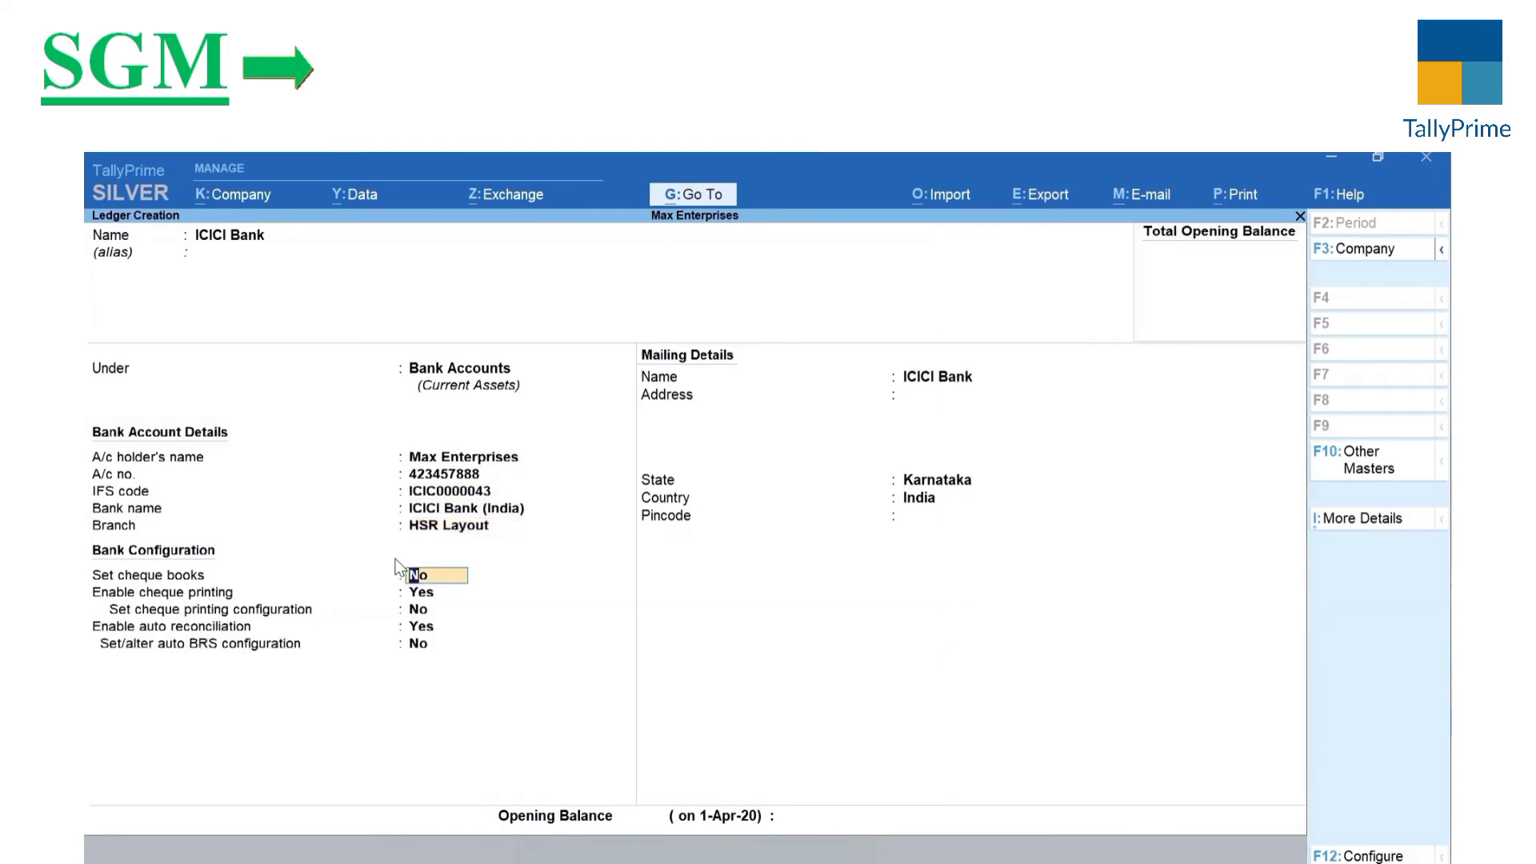
key("Return")
key("Return")
key("Return")
key("Return")
key("ctrl+a")
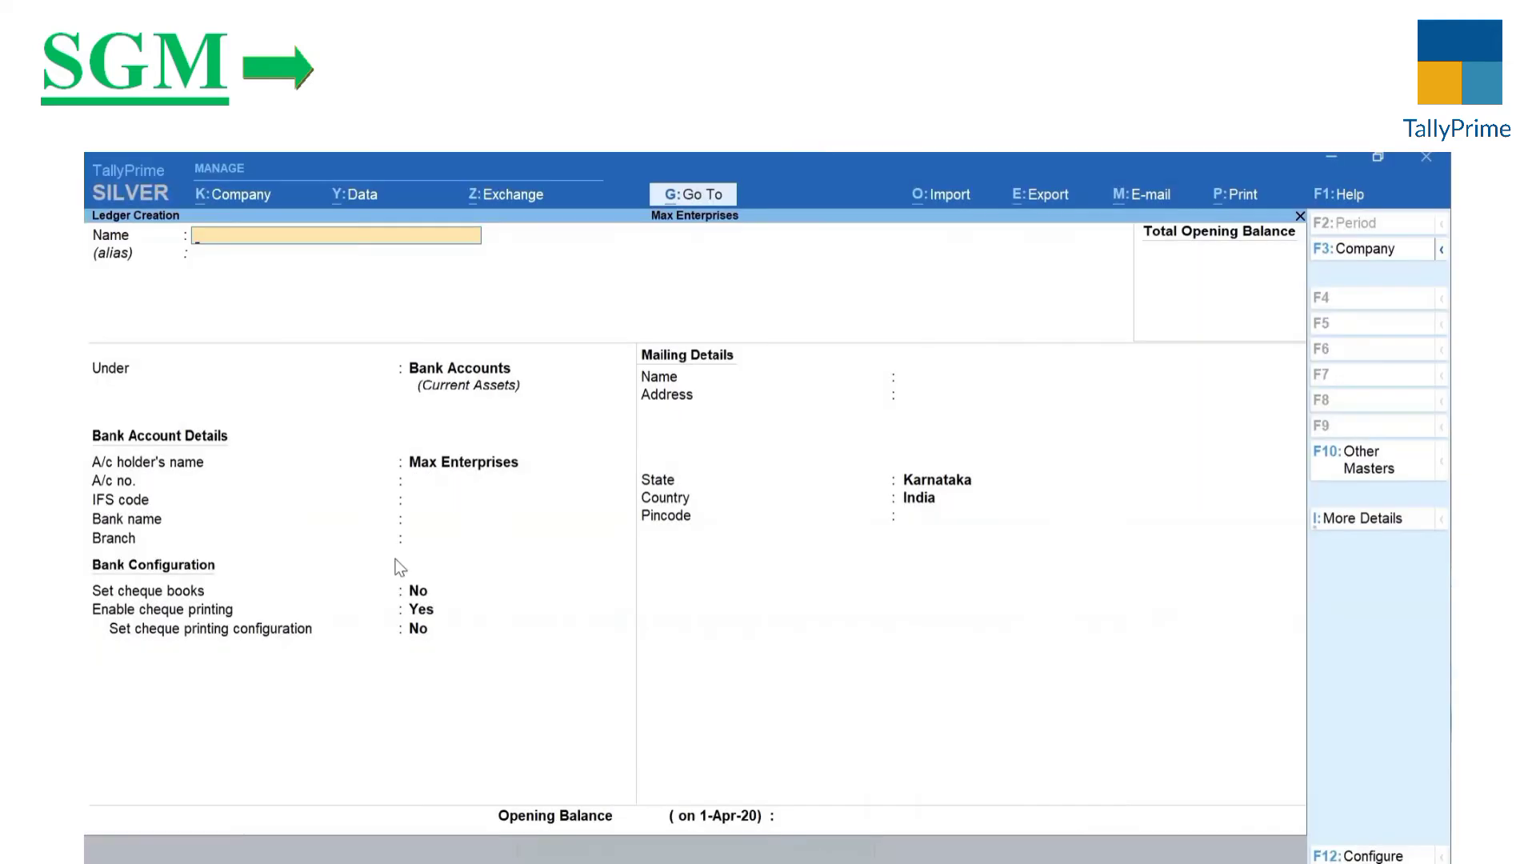
Step: Leave ledger creation, show the Chart of Accounts ledger list and bring up Multi-Masters
key("Escape")
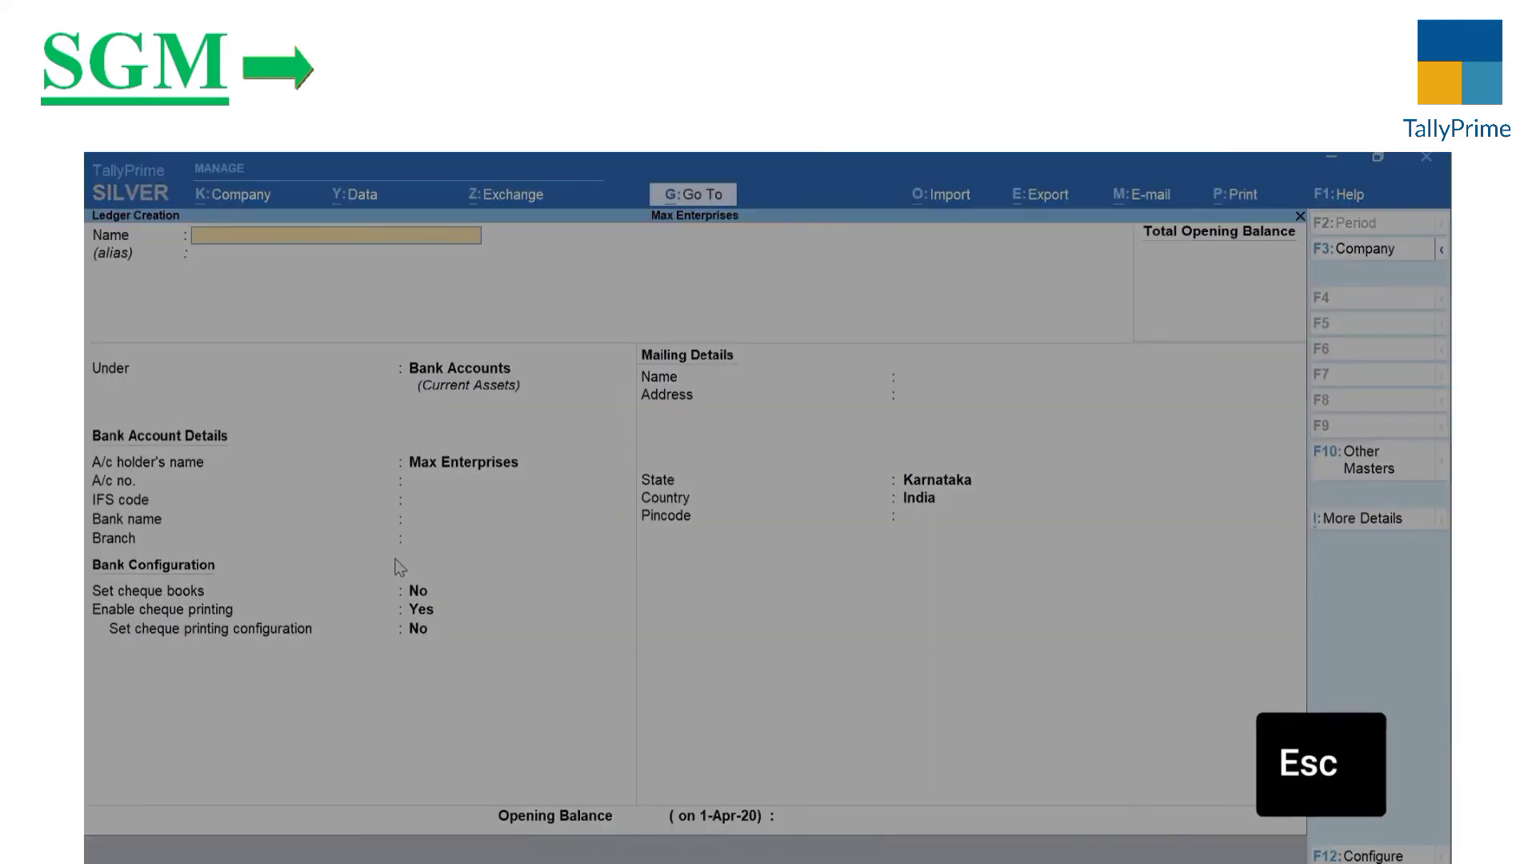
key("Escape")
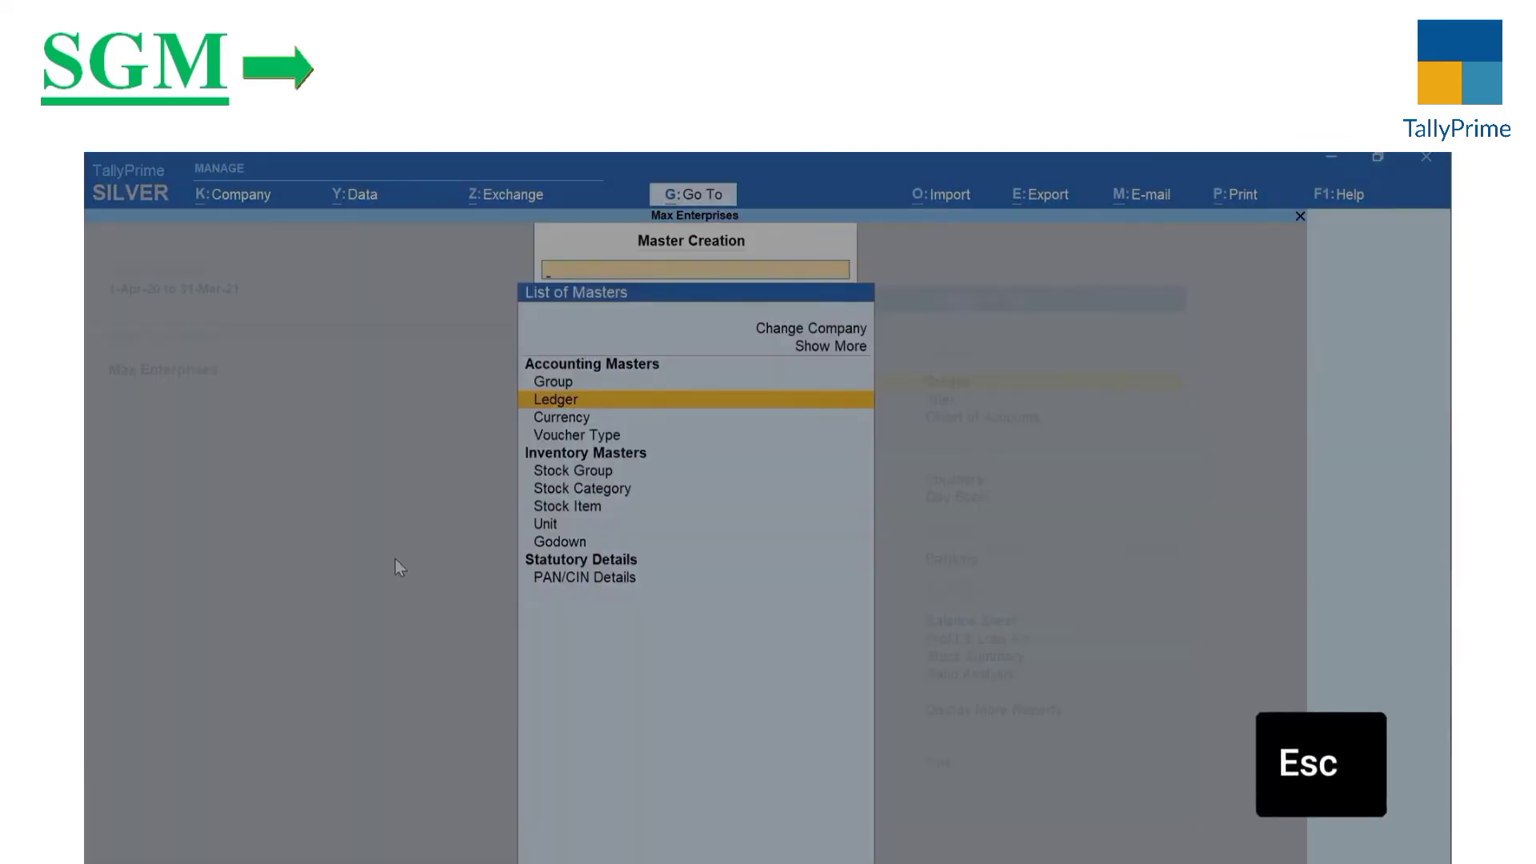
key("Escape")
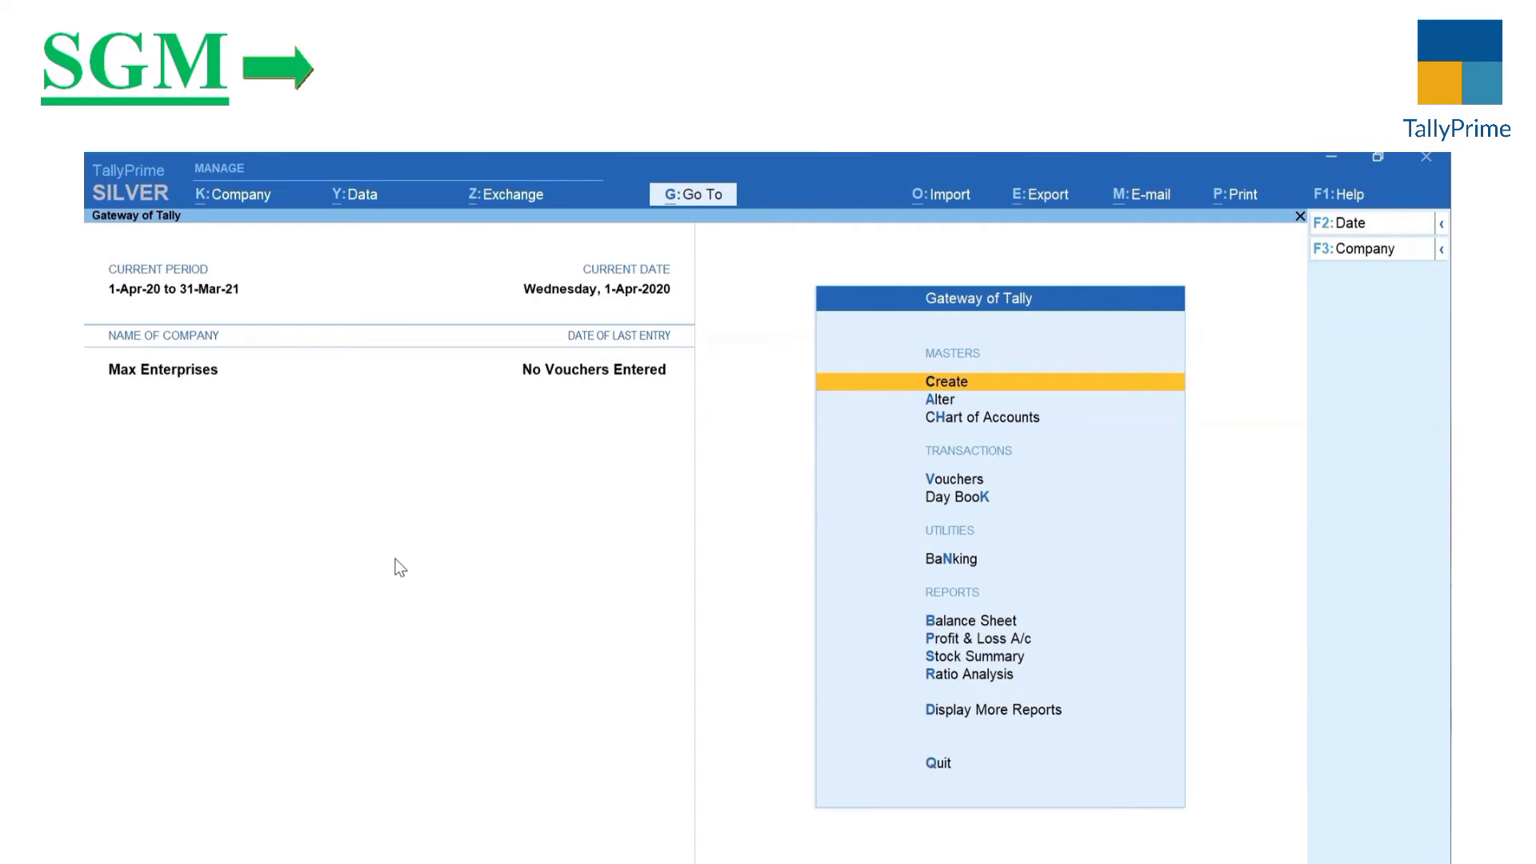
key("h")
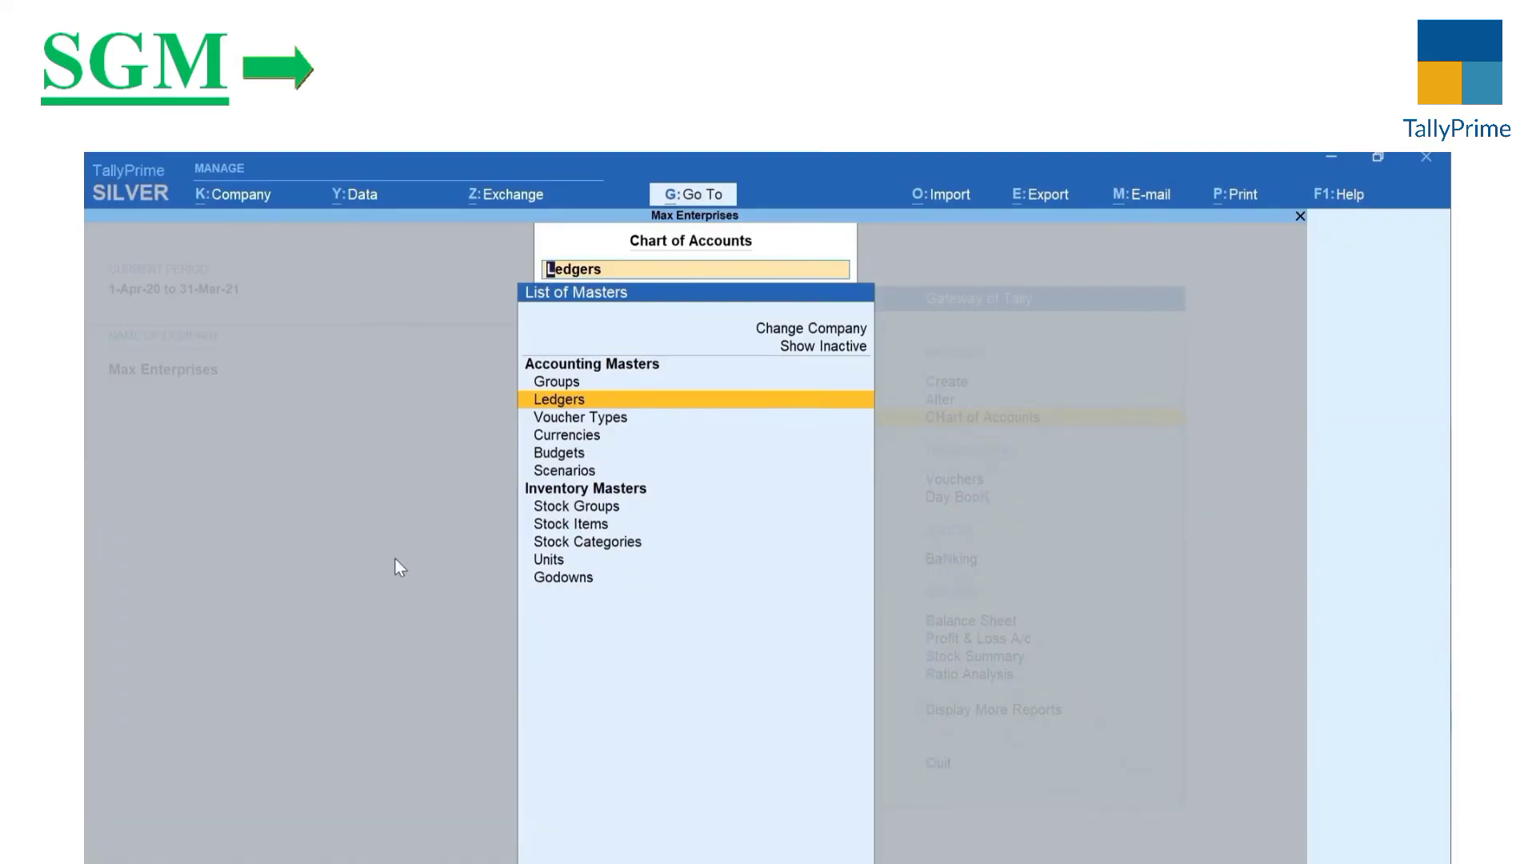
key("Return")
key("alt+h")
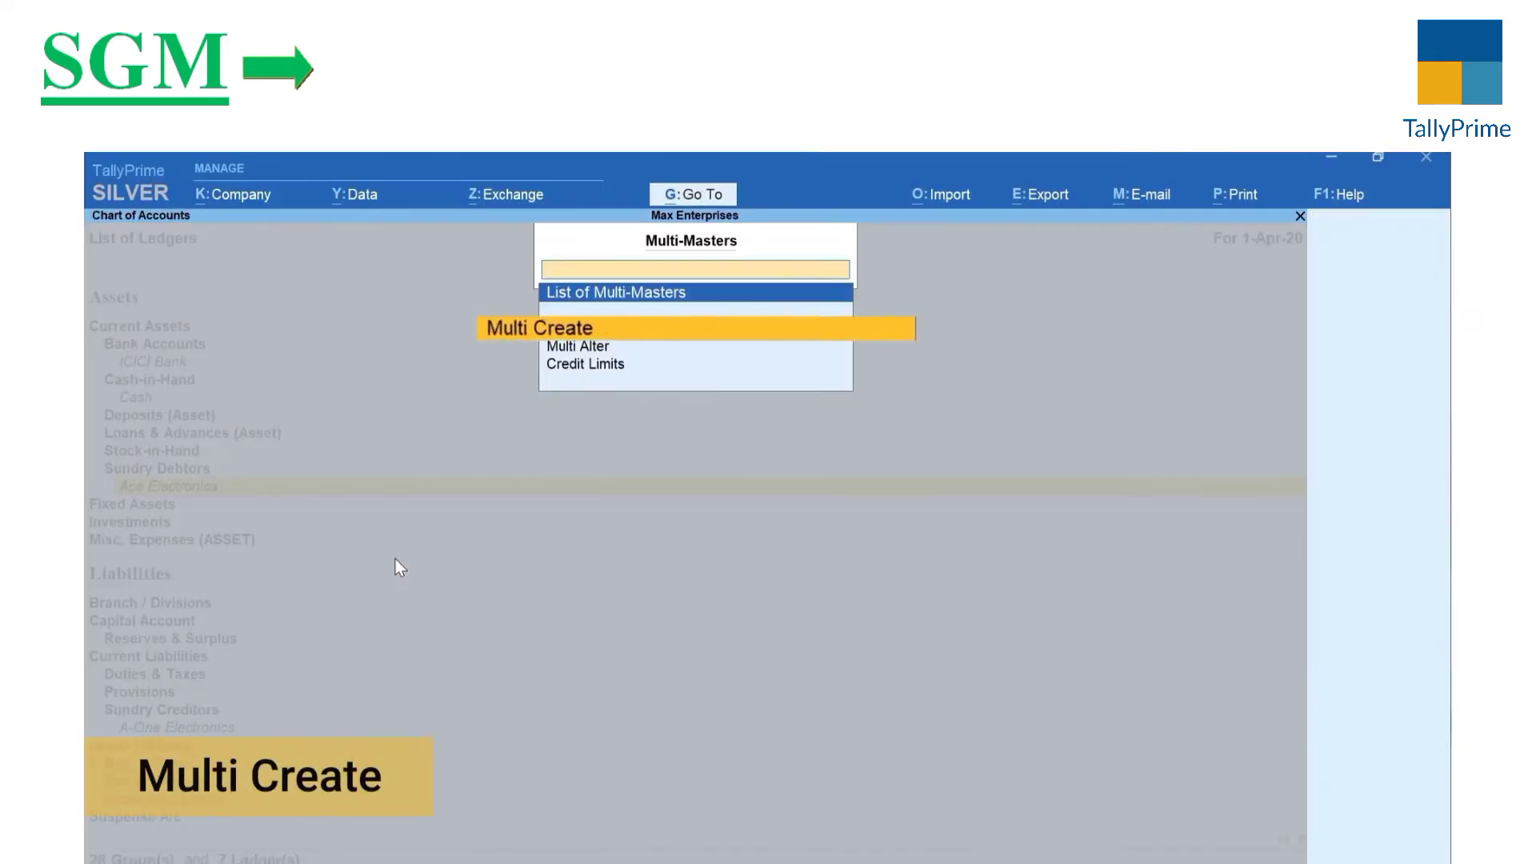
Step: Start Multi Ledger Creation with Indirect Expenses as the group
key("Return")
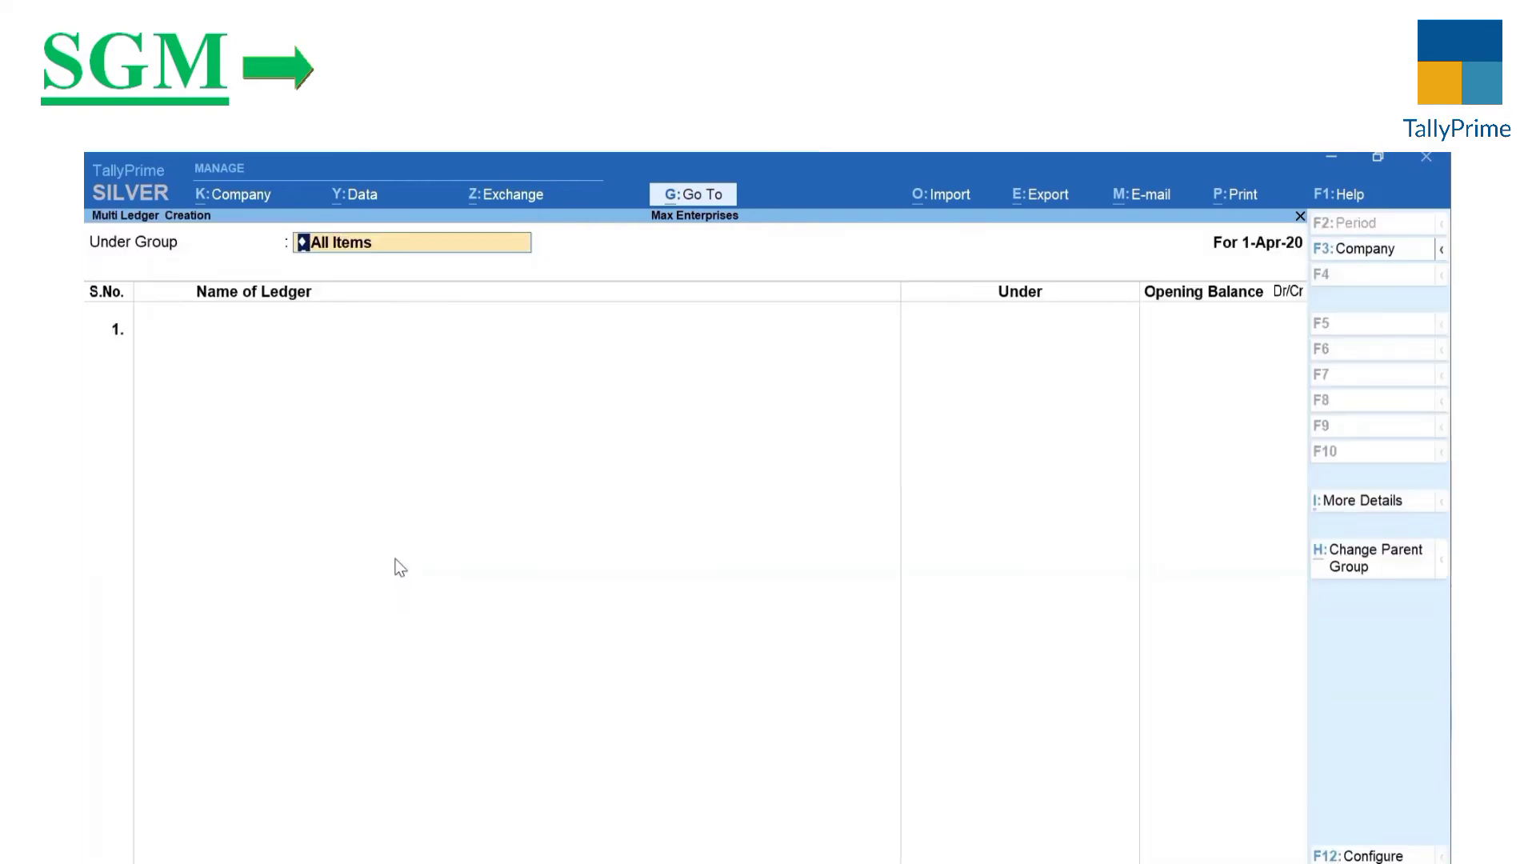
type("Indi")
key("Down")
key("Up")
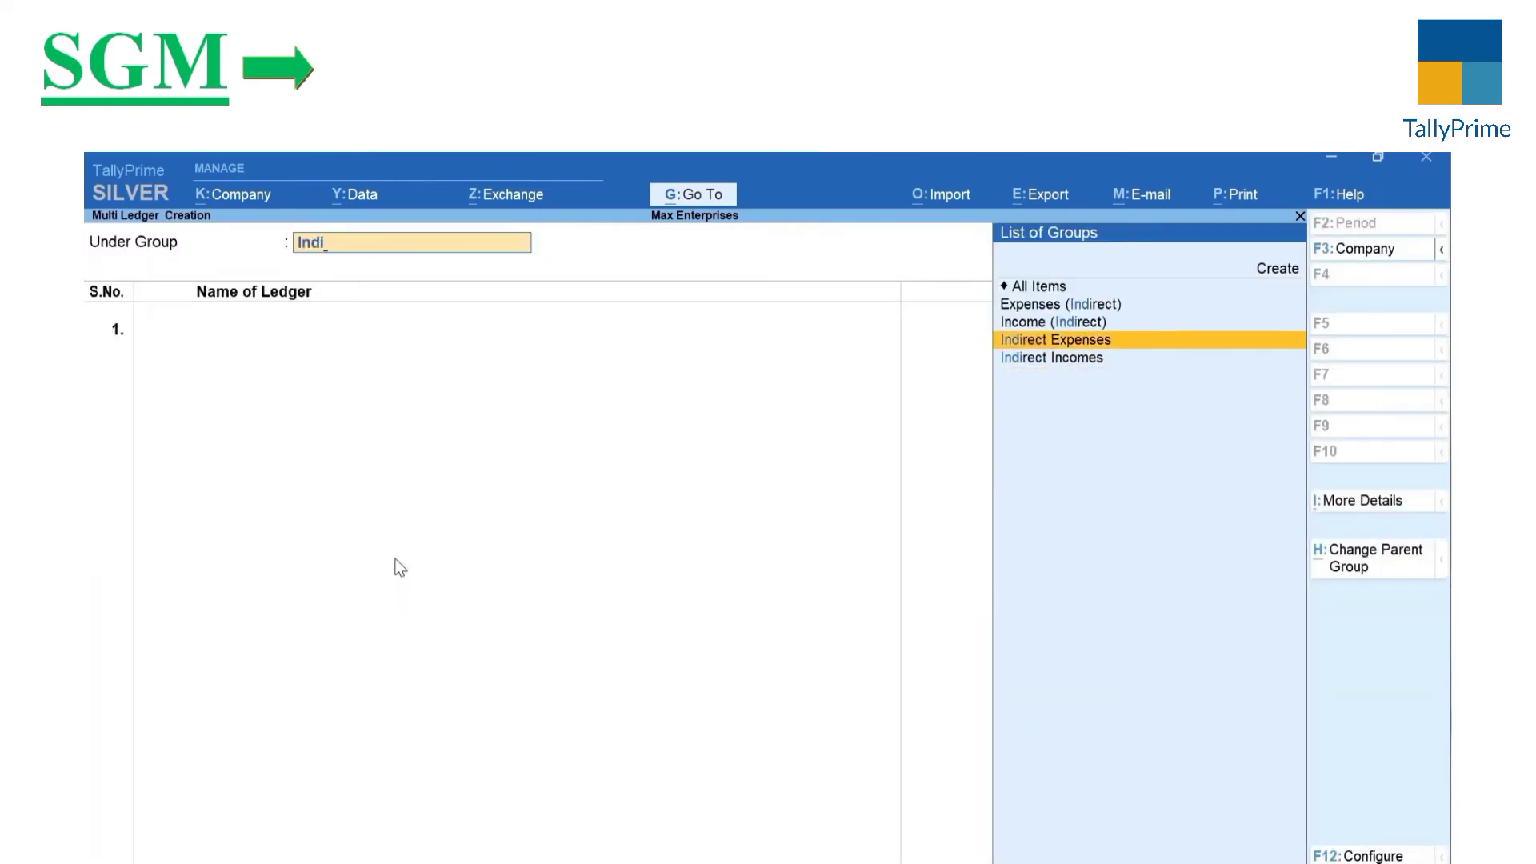
key("Return")
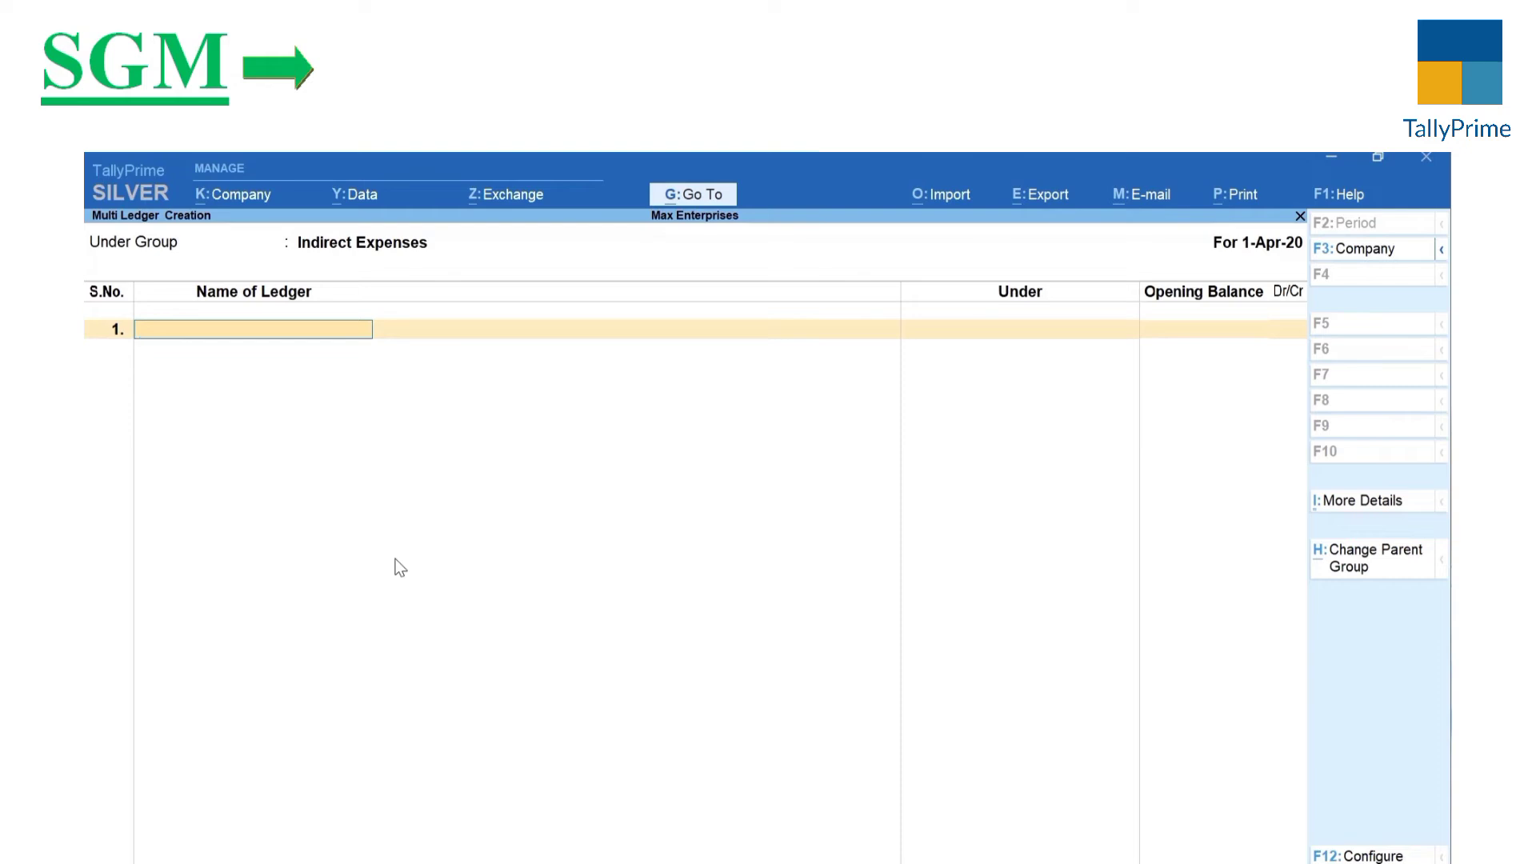
Step: Add Rent, Conveyance and Office Expenses ledgers without opening balances and accept
type("Rent")
key("Return")
type("Conve")
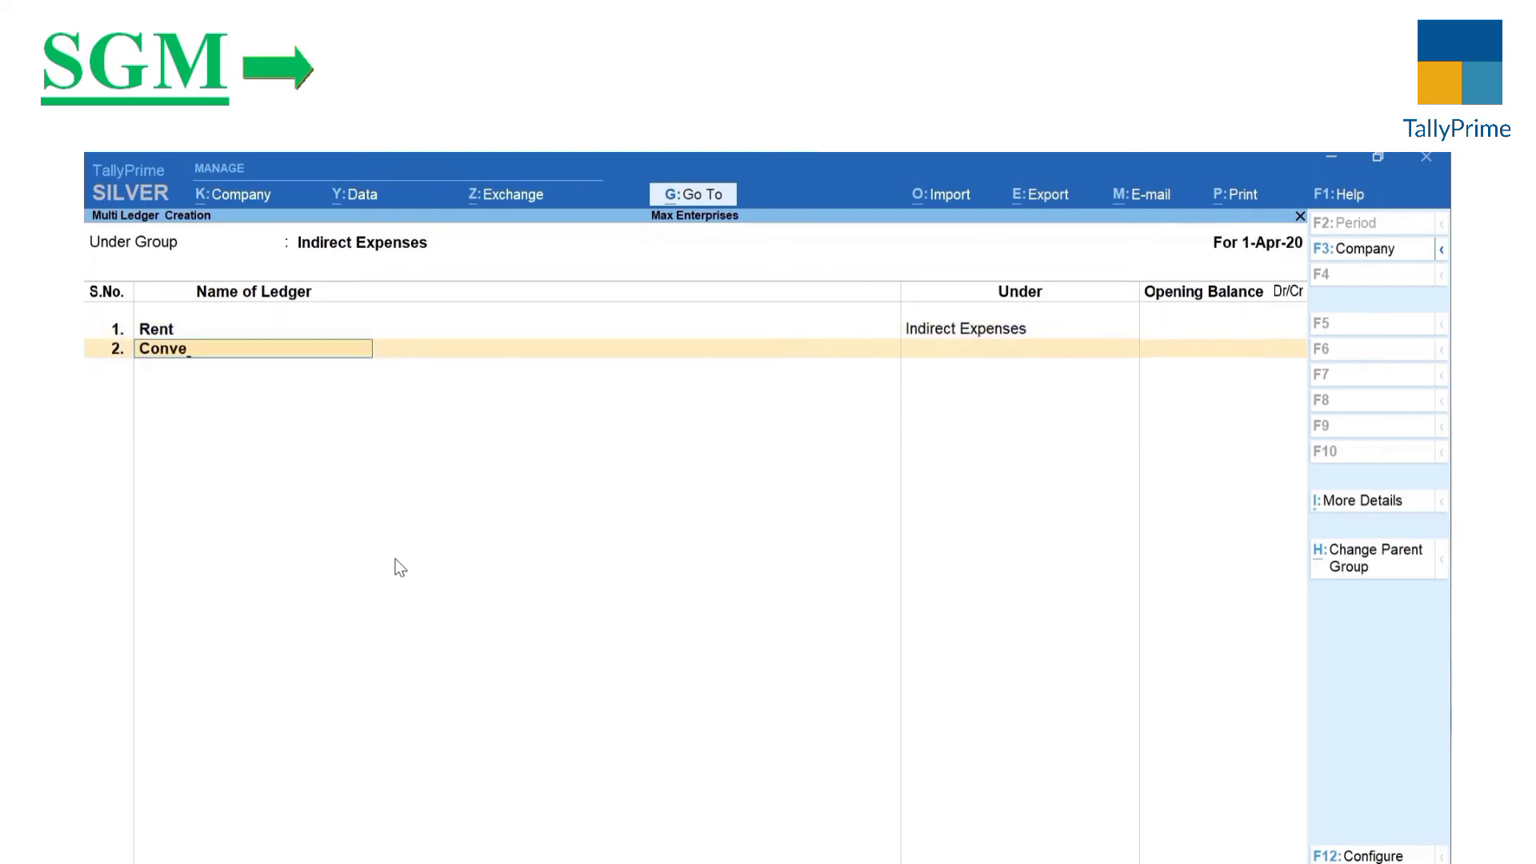
type("yance")
key("Return")
key("Return")
type("Office Expense")
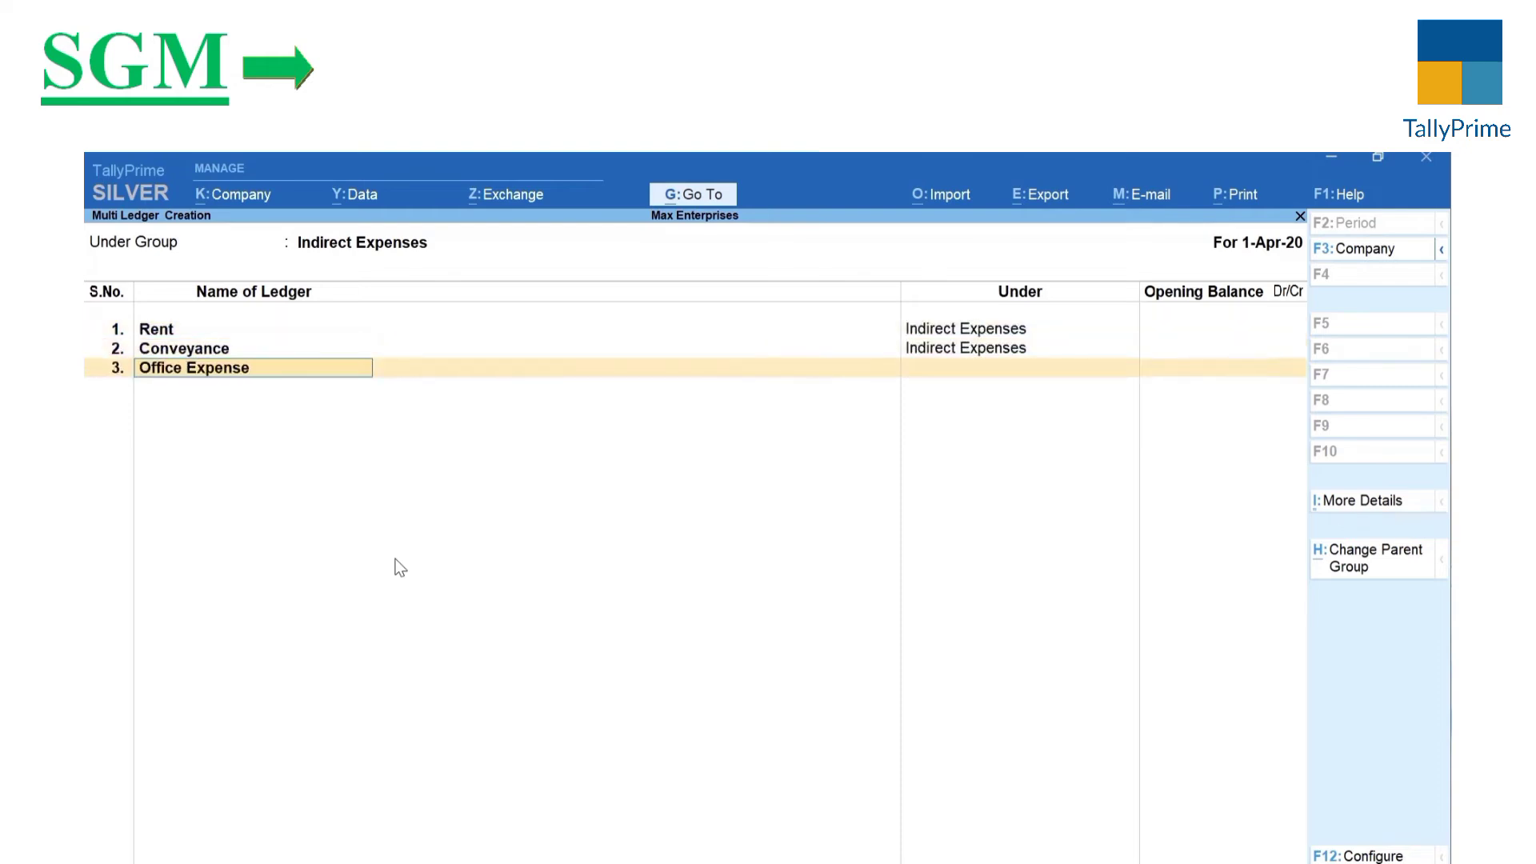
type("s")
key("Return")
key("Return")
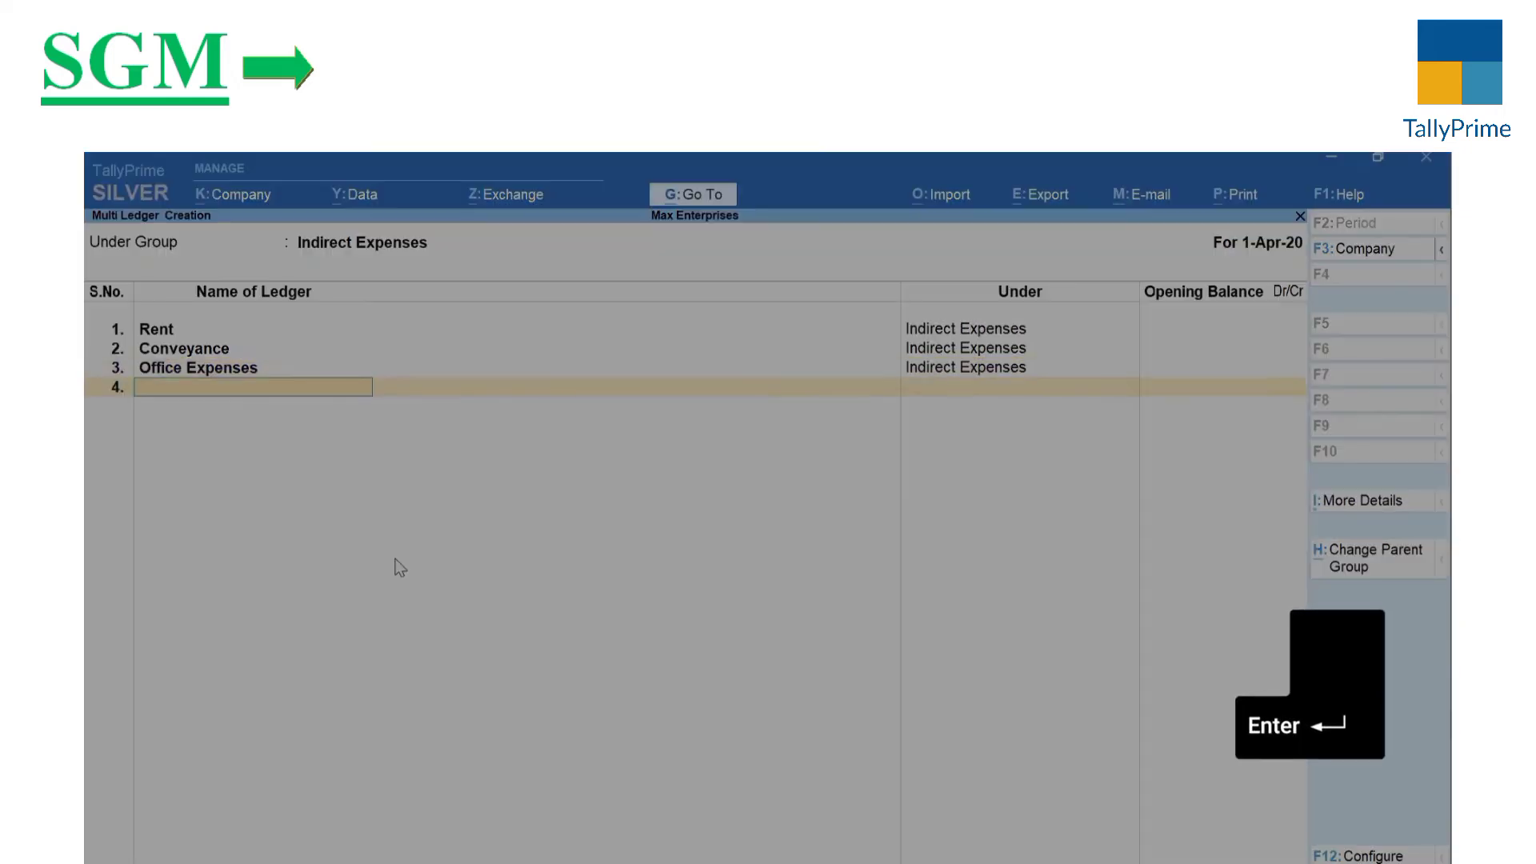
key("Return")
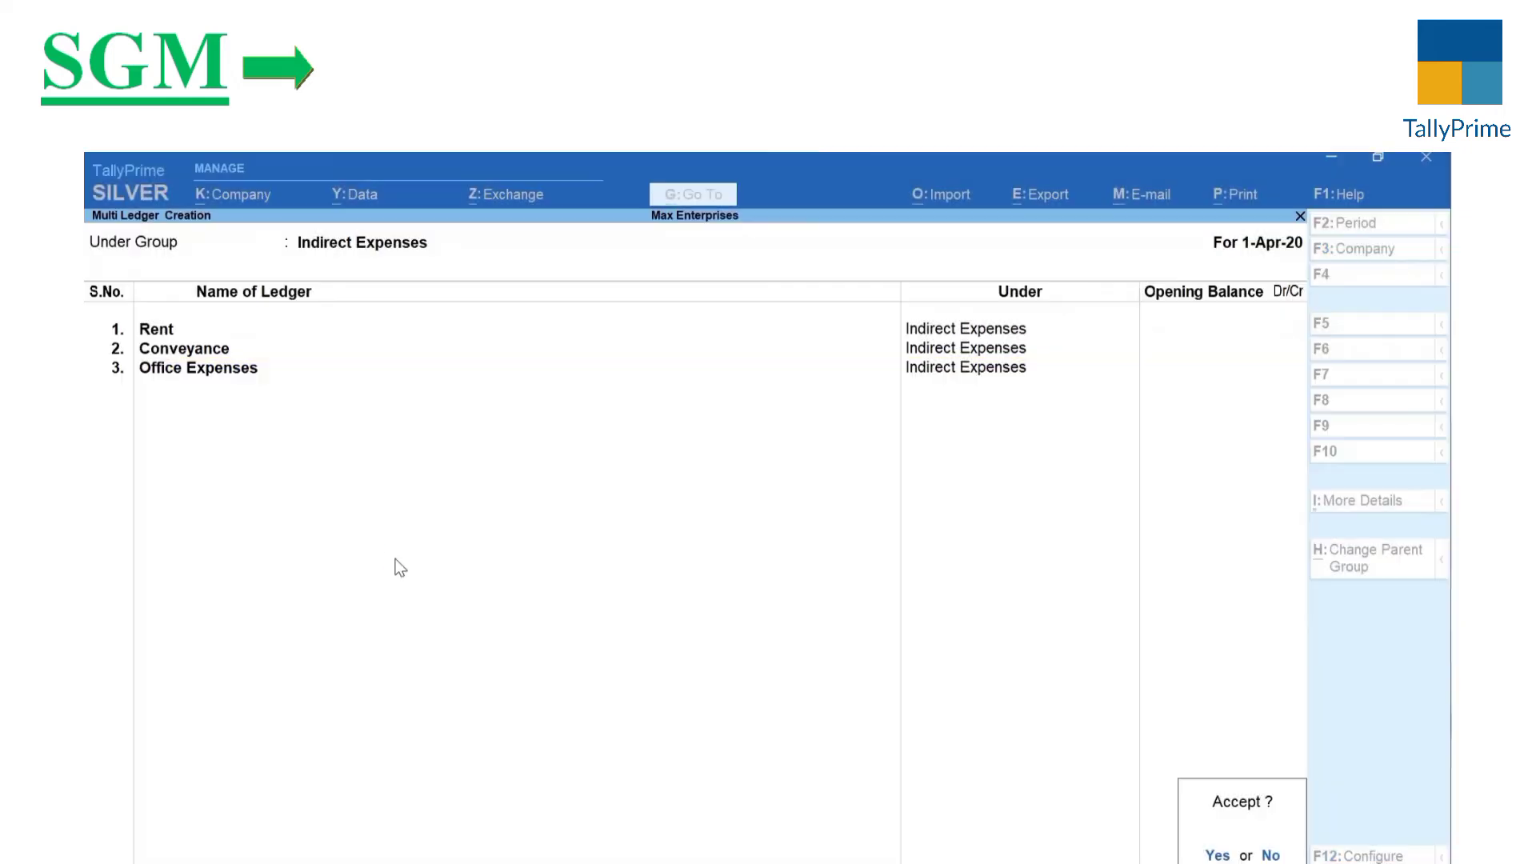
key("Return")
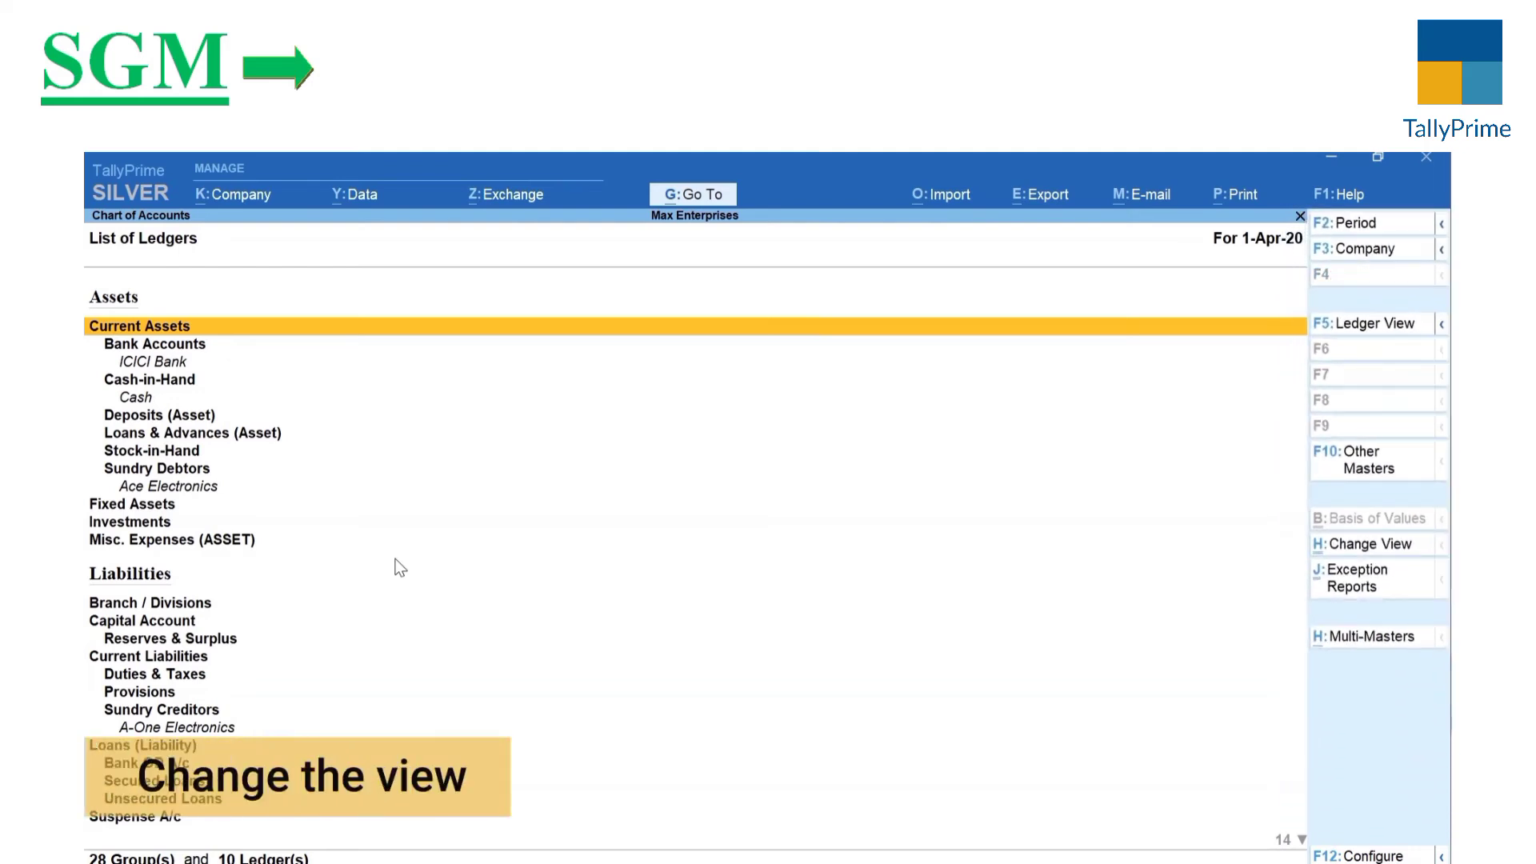
Step: View the chart as a ledger-wise list, check Exception Reports, then return to Gateway of Tally
key("F5")
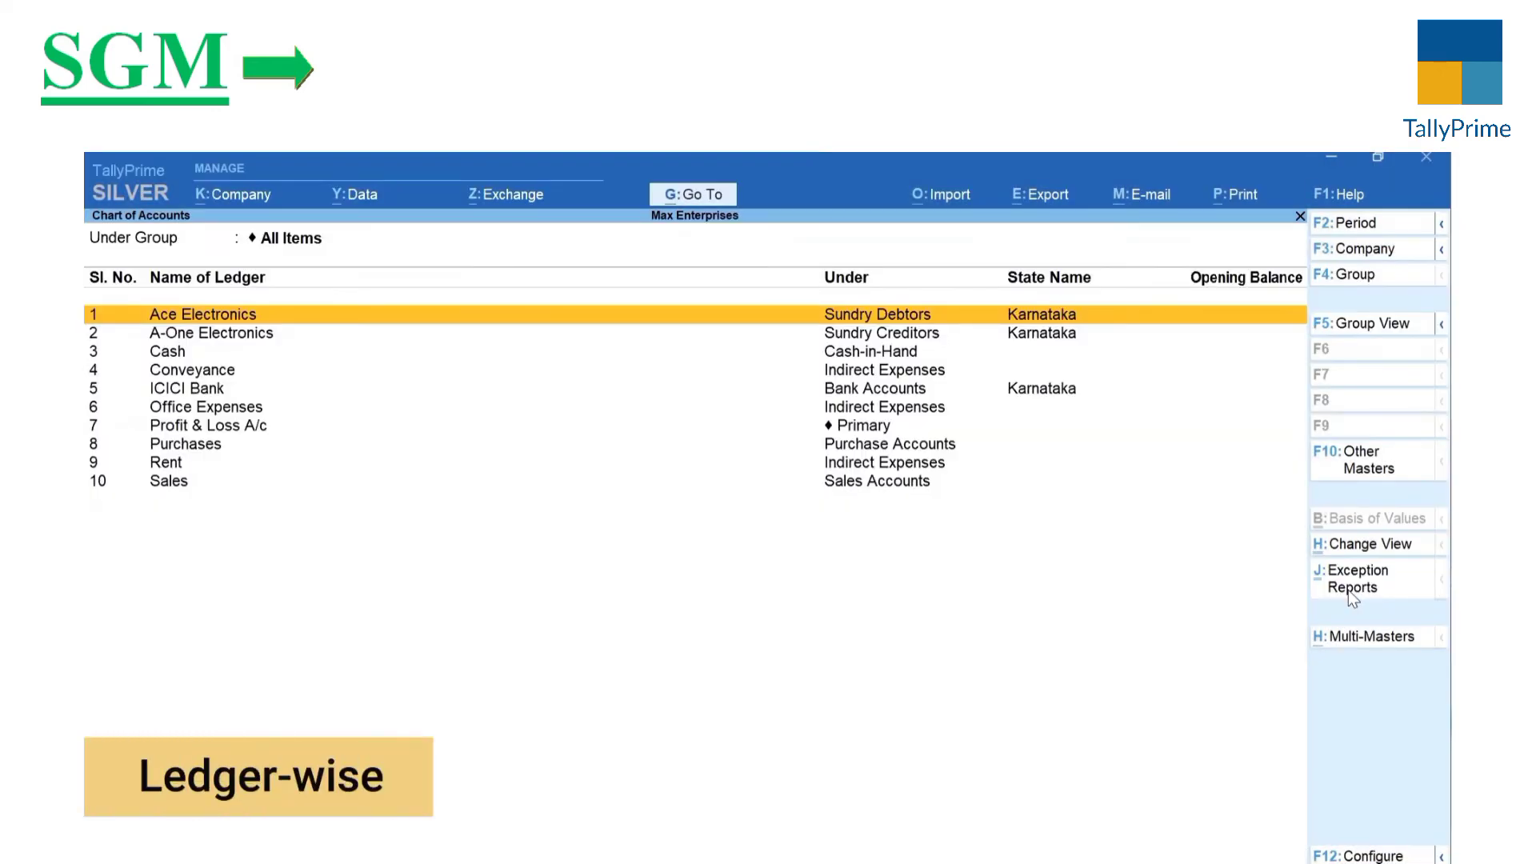
left_click(1349, 591)
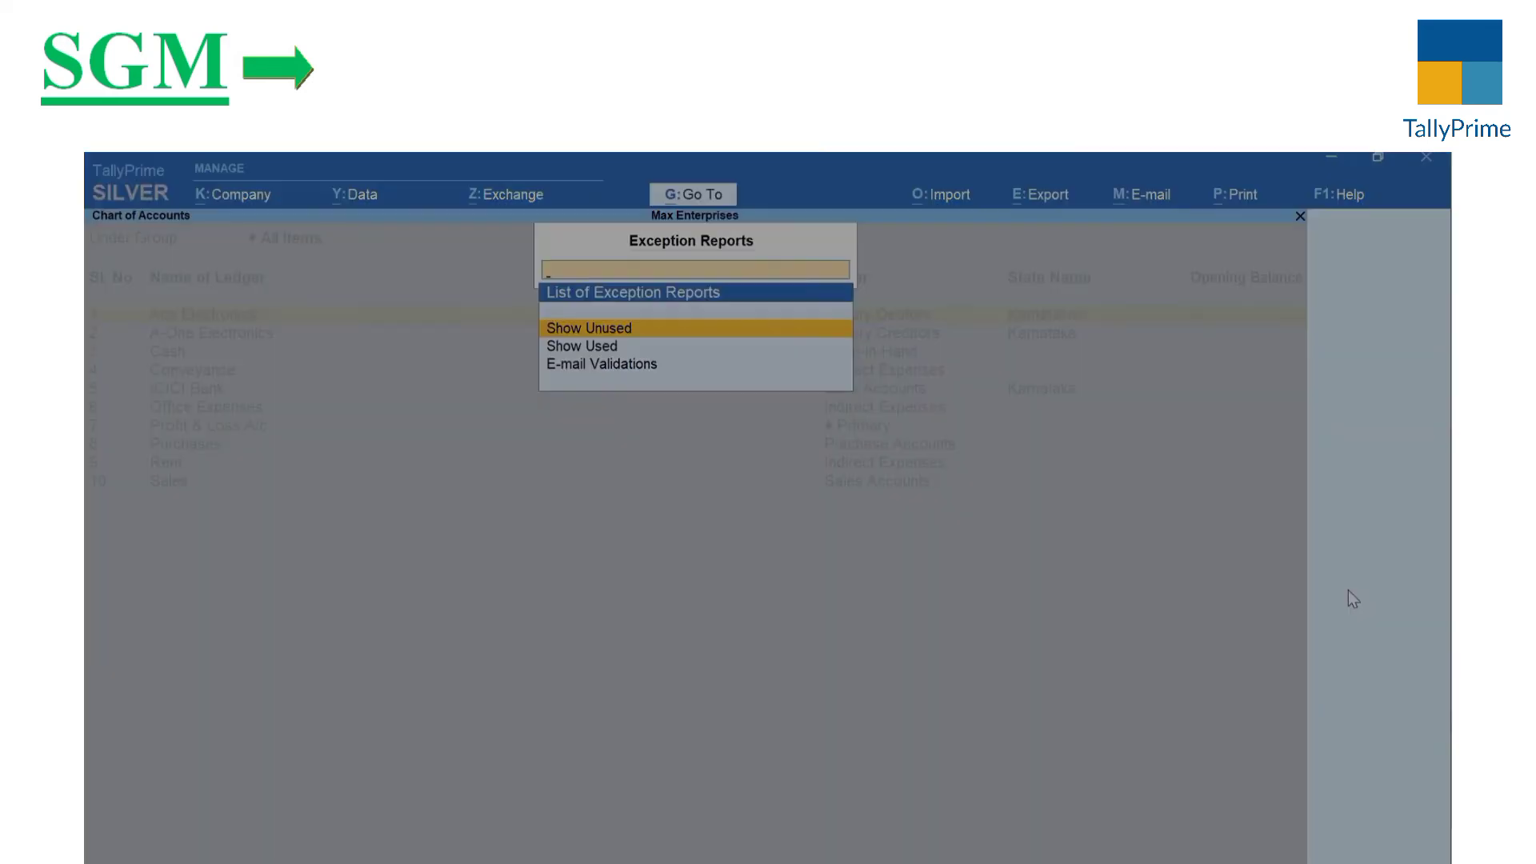
key("Escape")
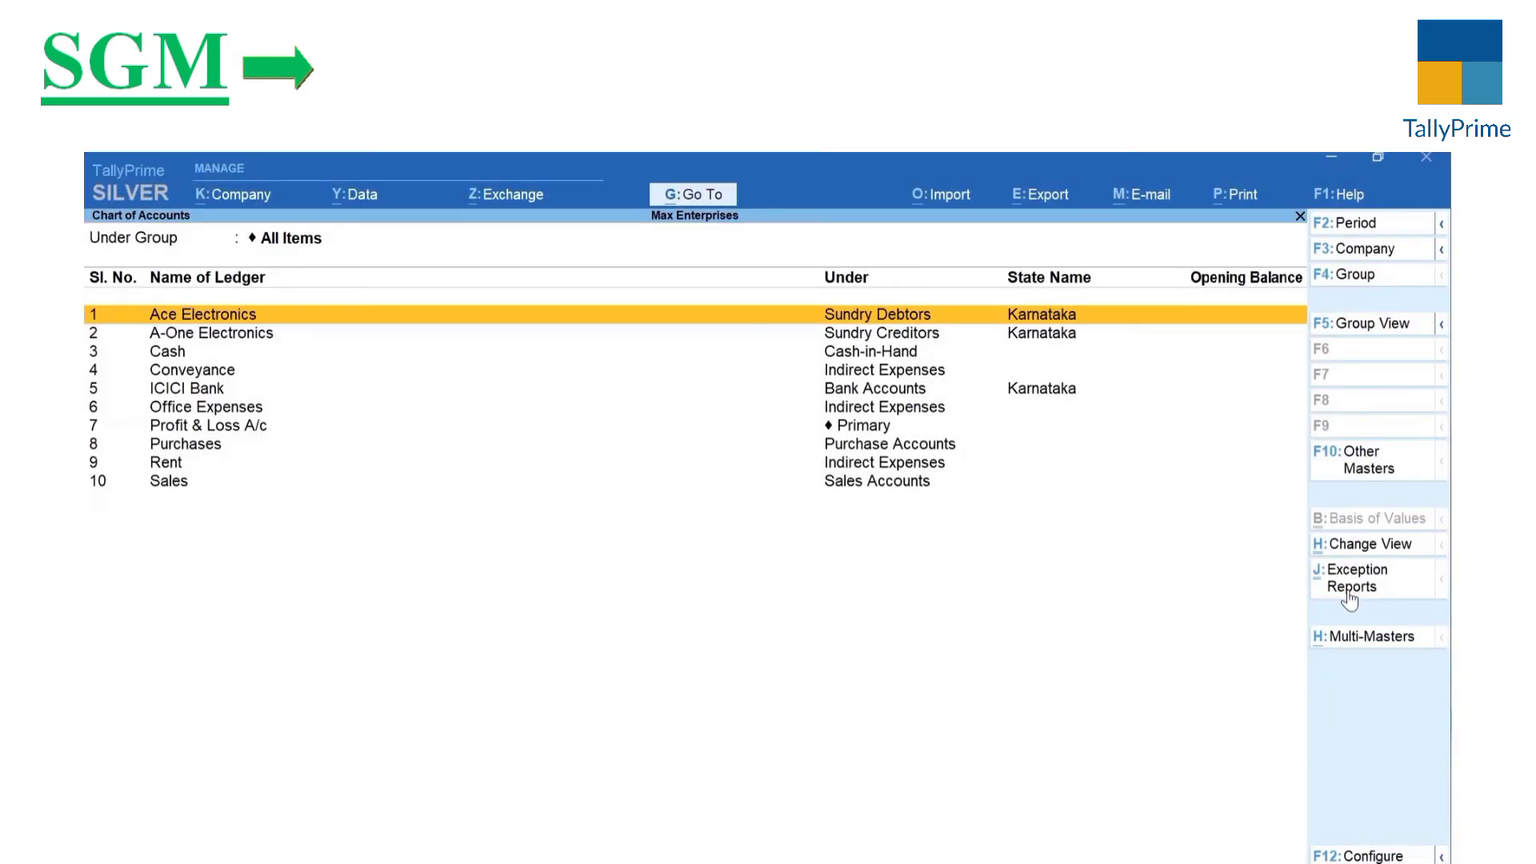
key("Escape")
key("Escape")
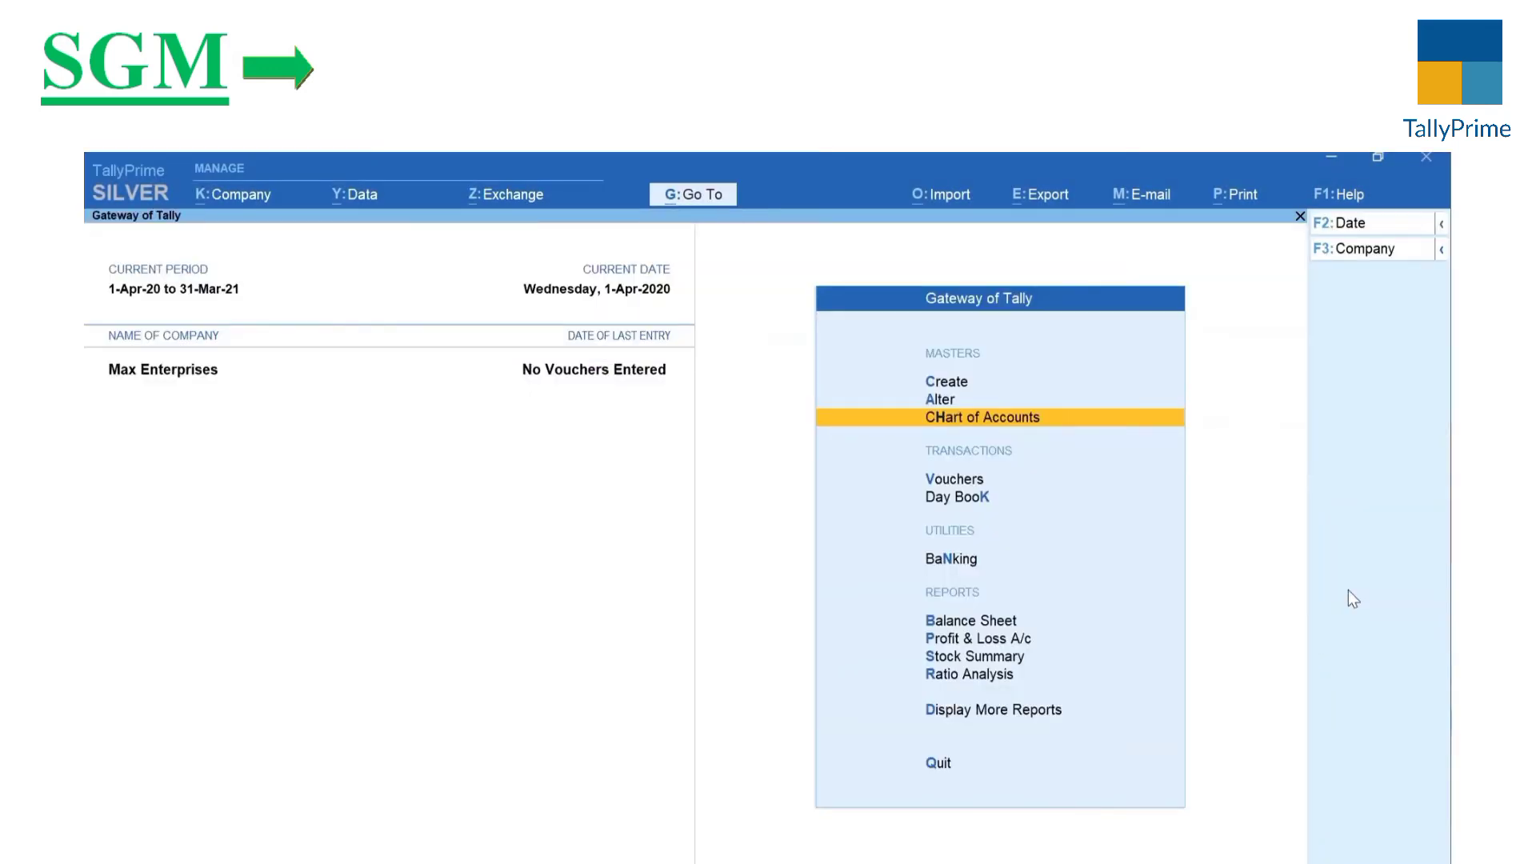
key("a")
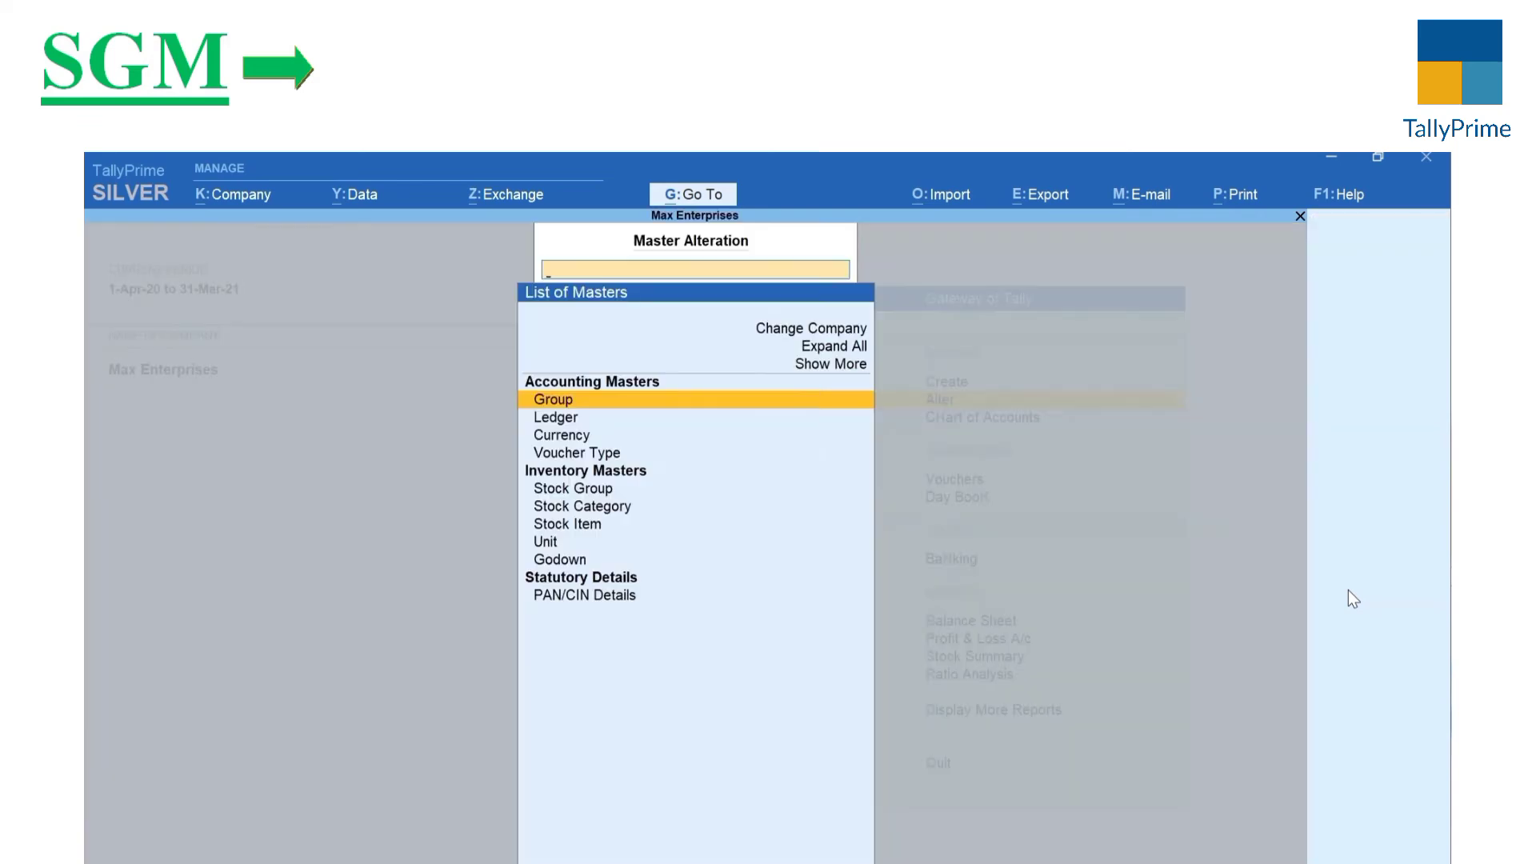
key("Down")
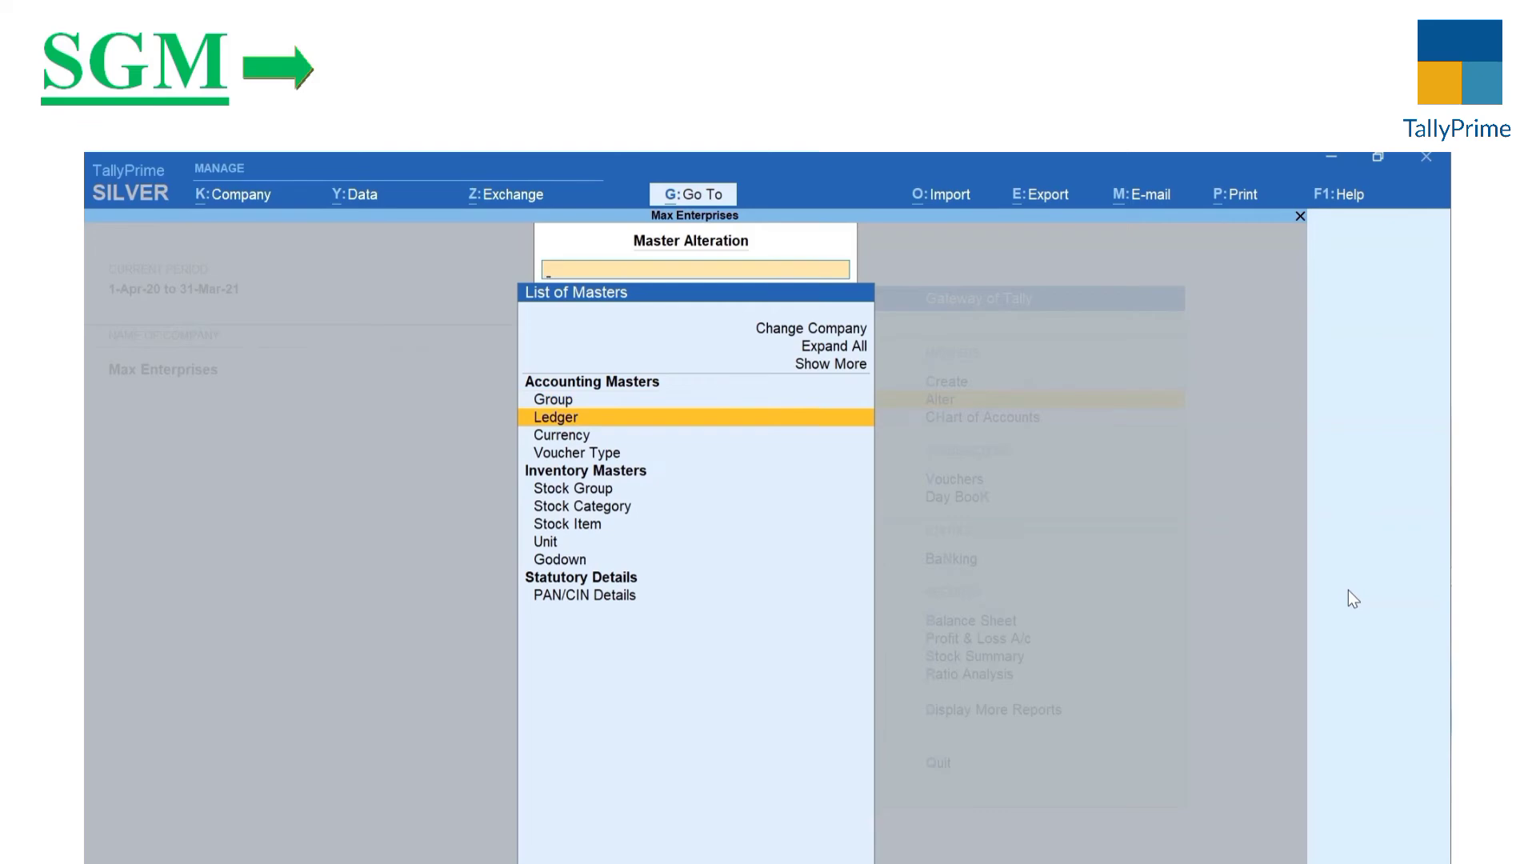
key("Return")
key("Return")
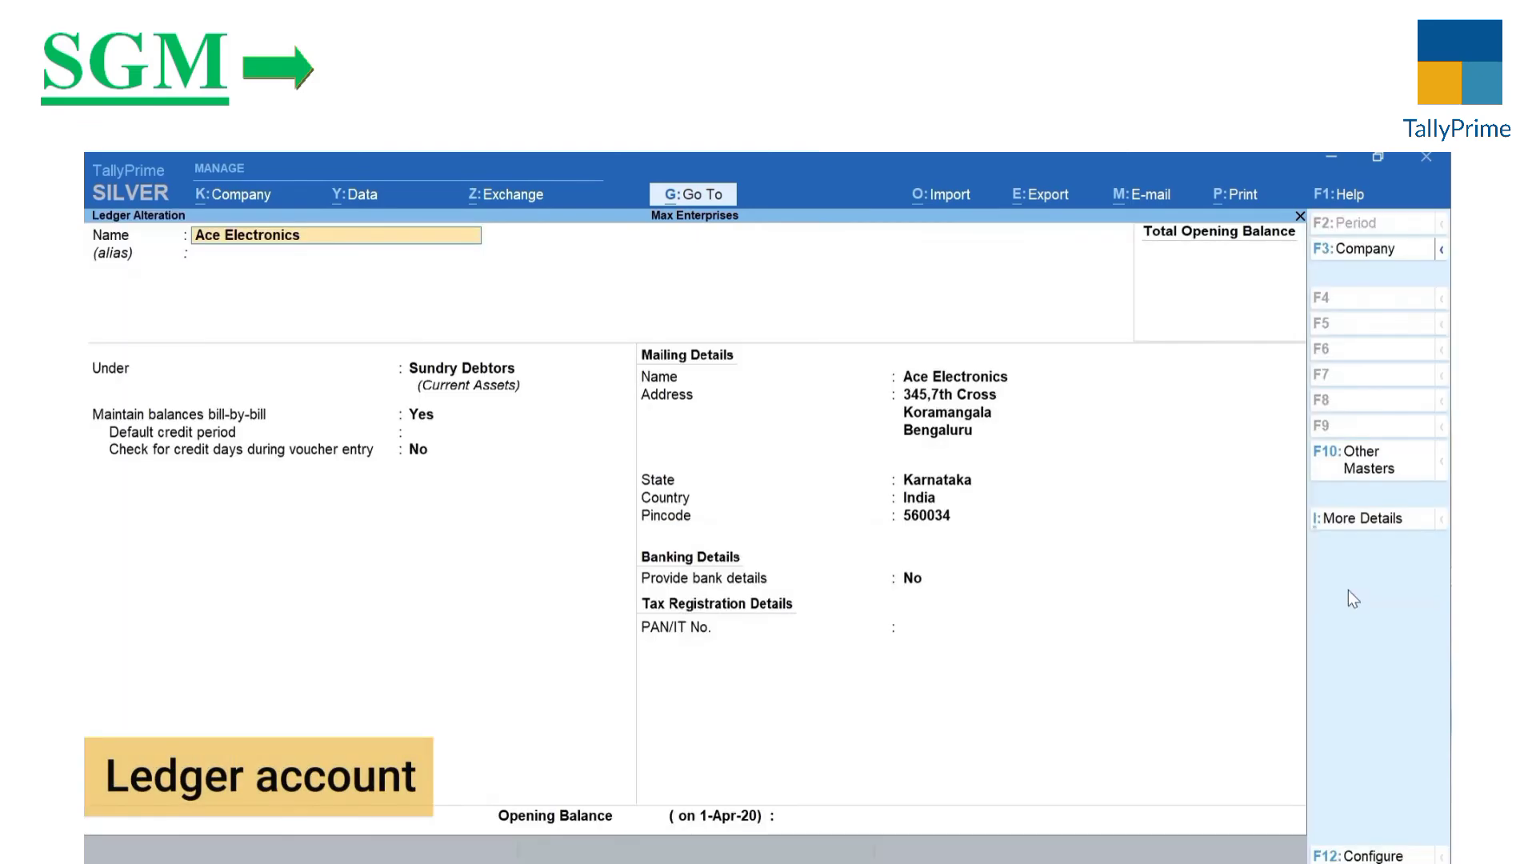
key("Escape")
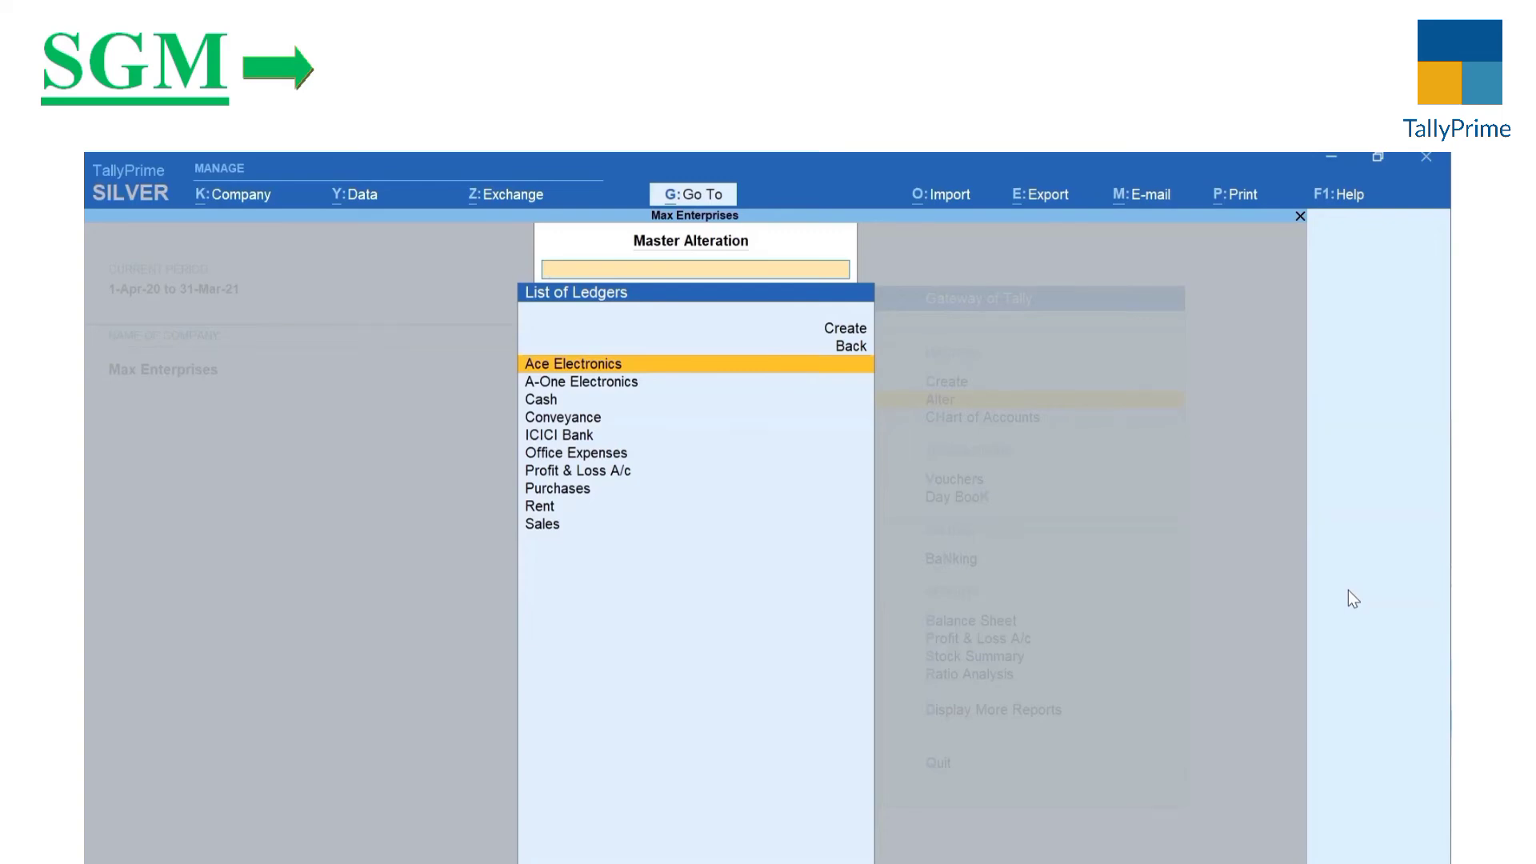
key("Down")
key("Down")
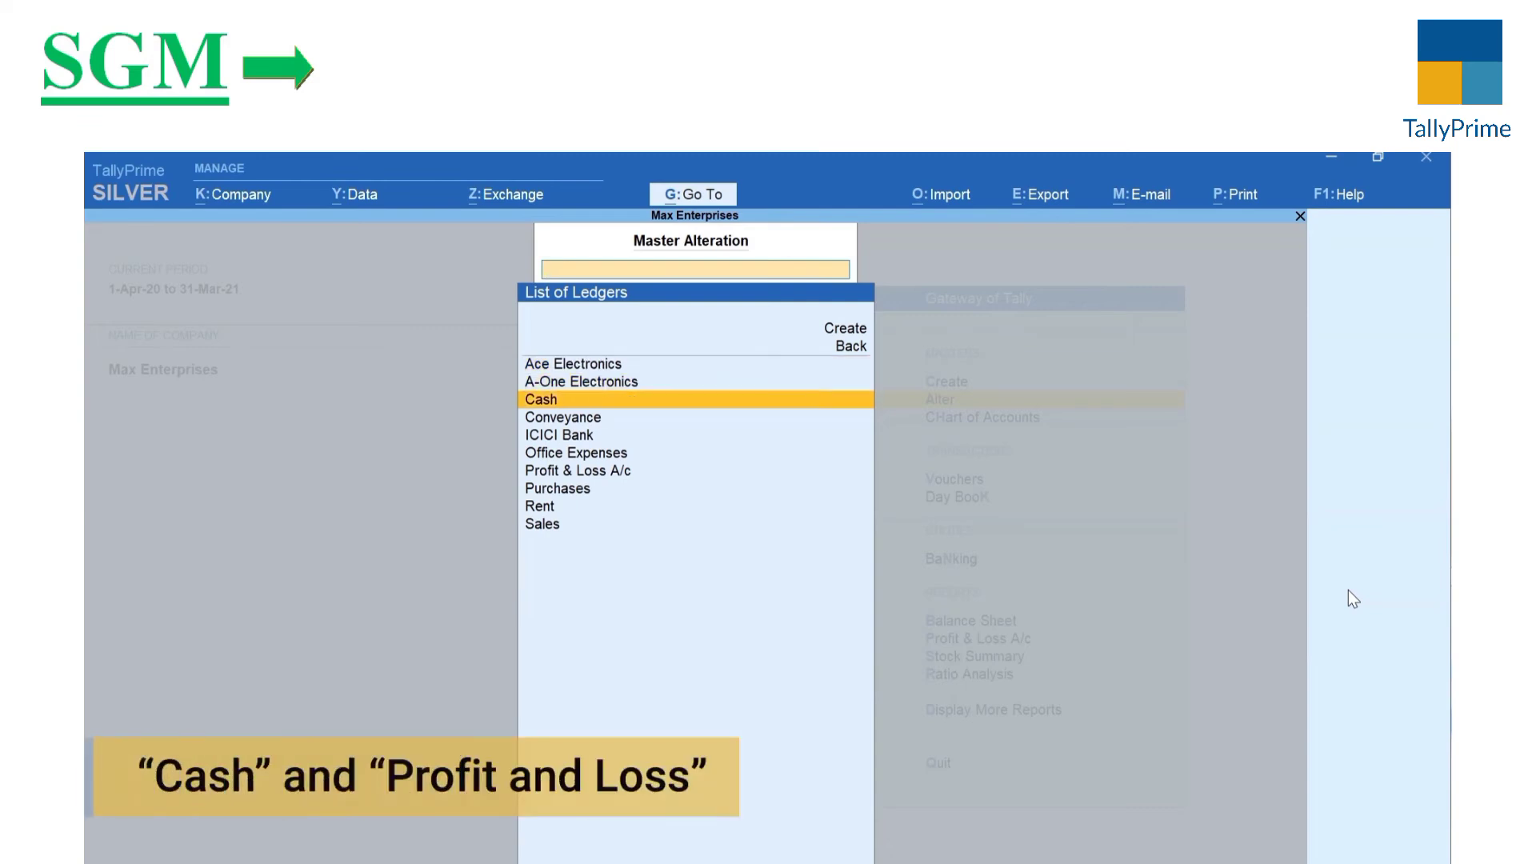
key("Down")
key("Down")
key("Down")
key("Down")
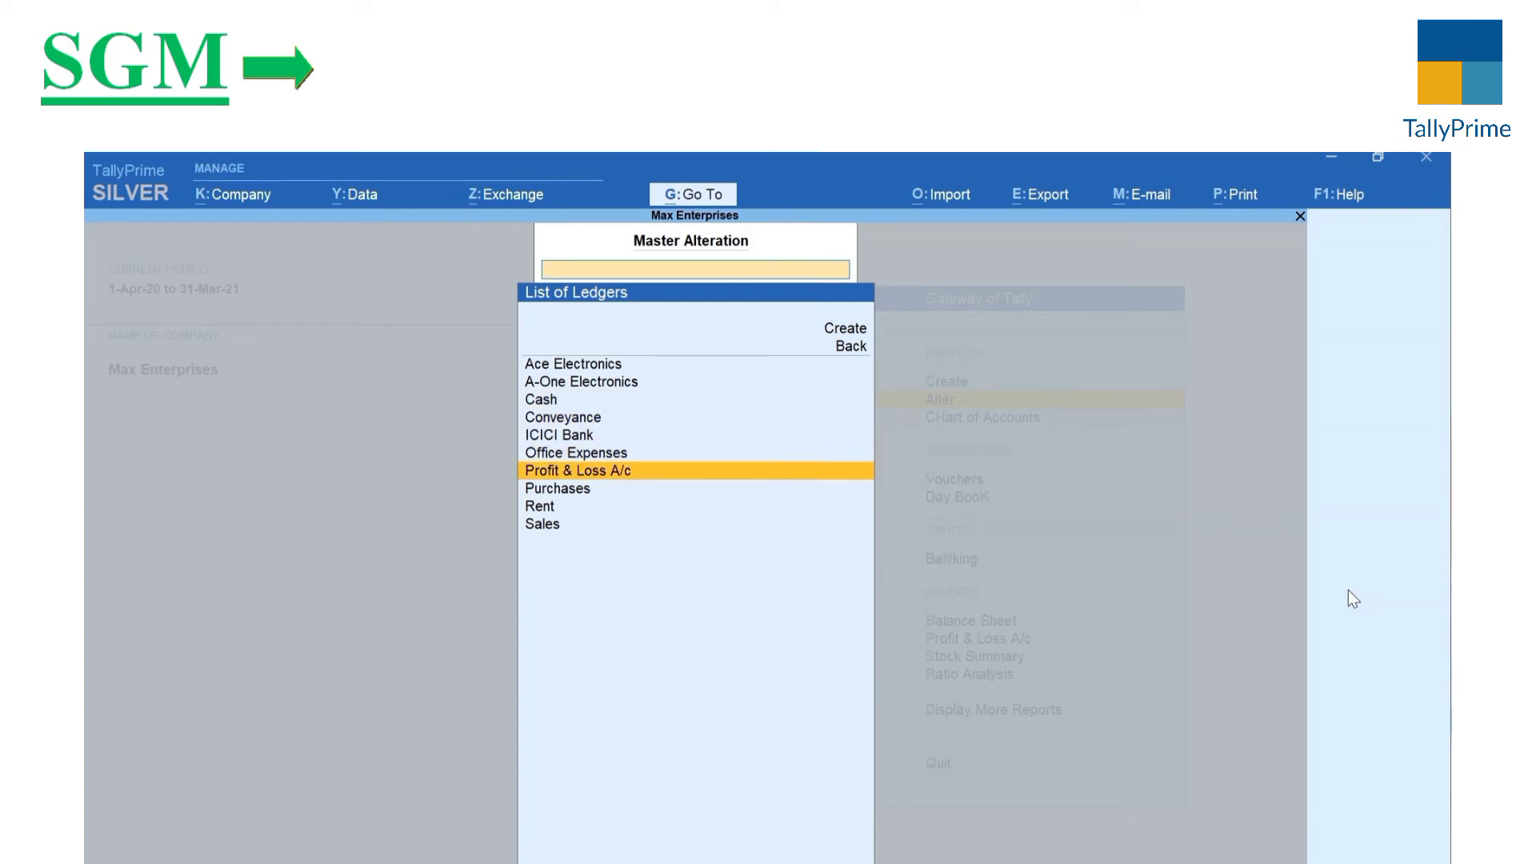
key("Escape")
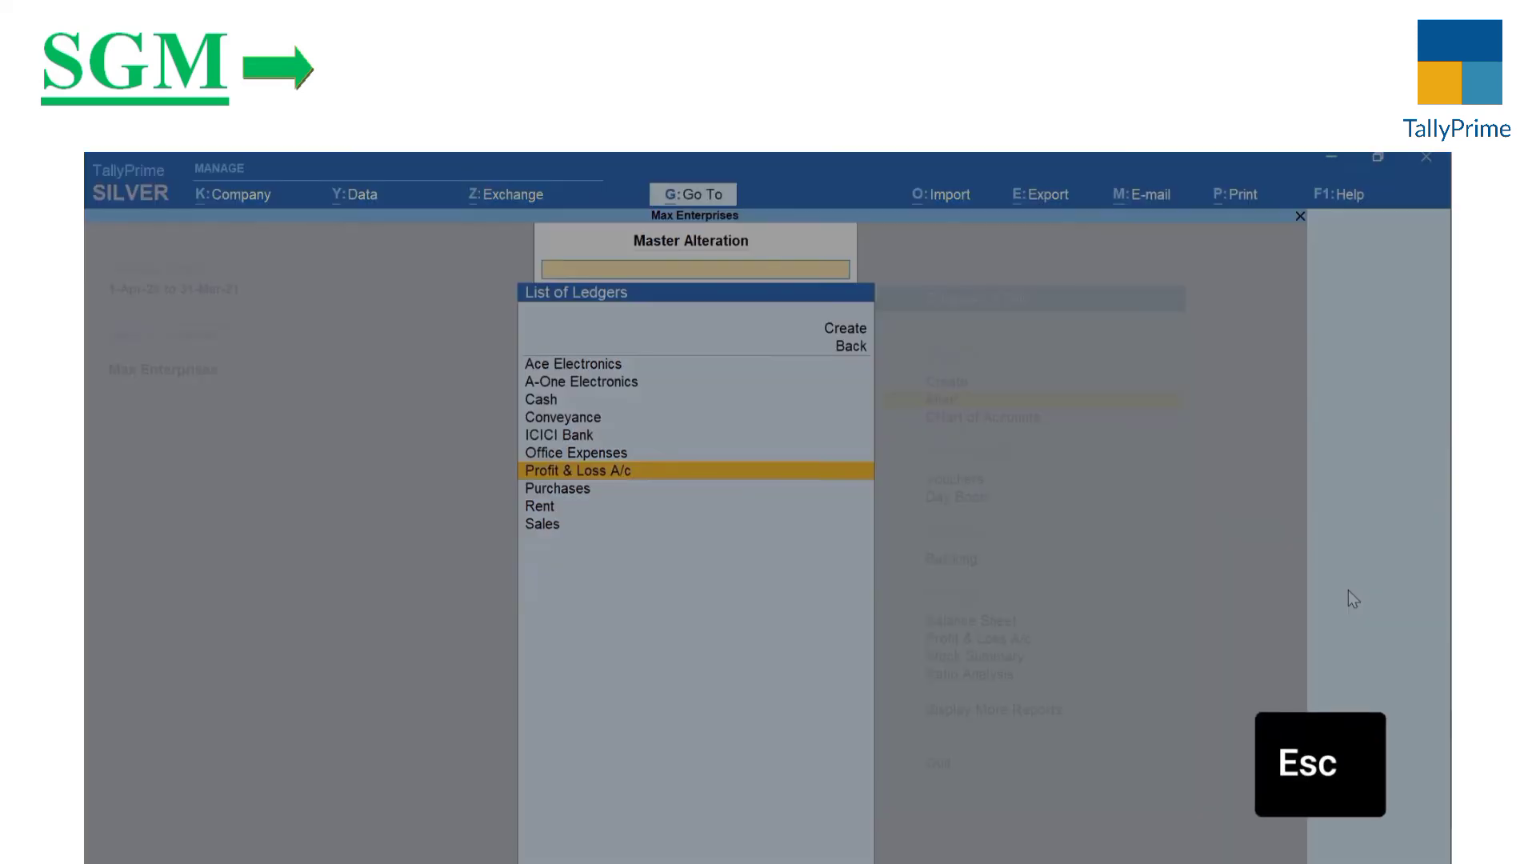
key("Escape")
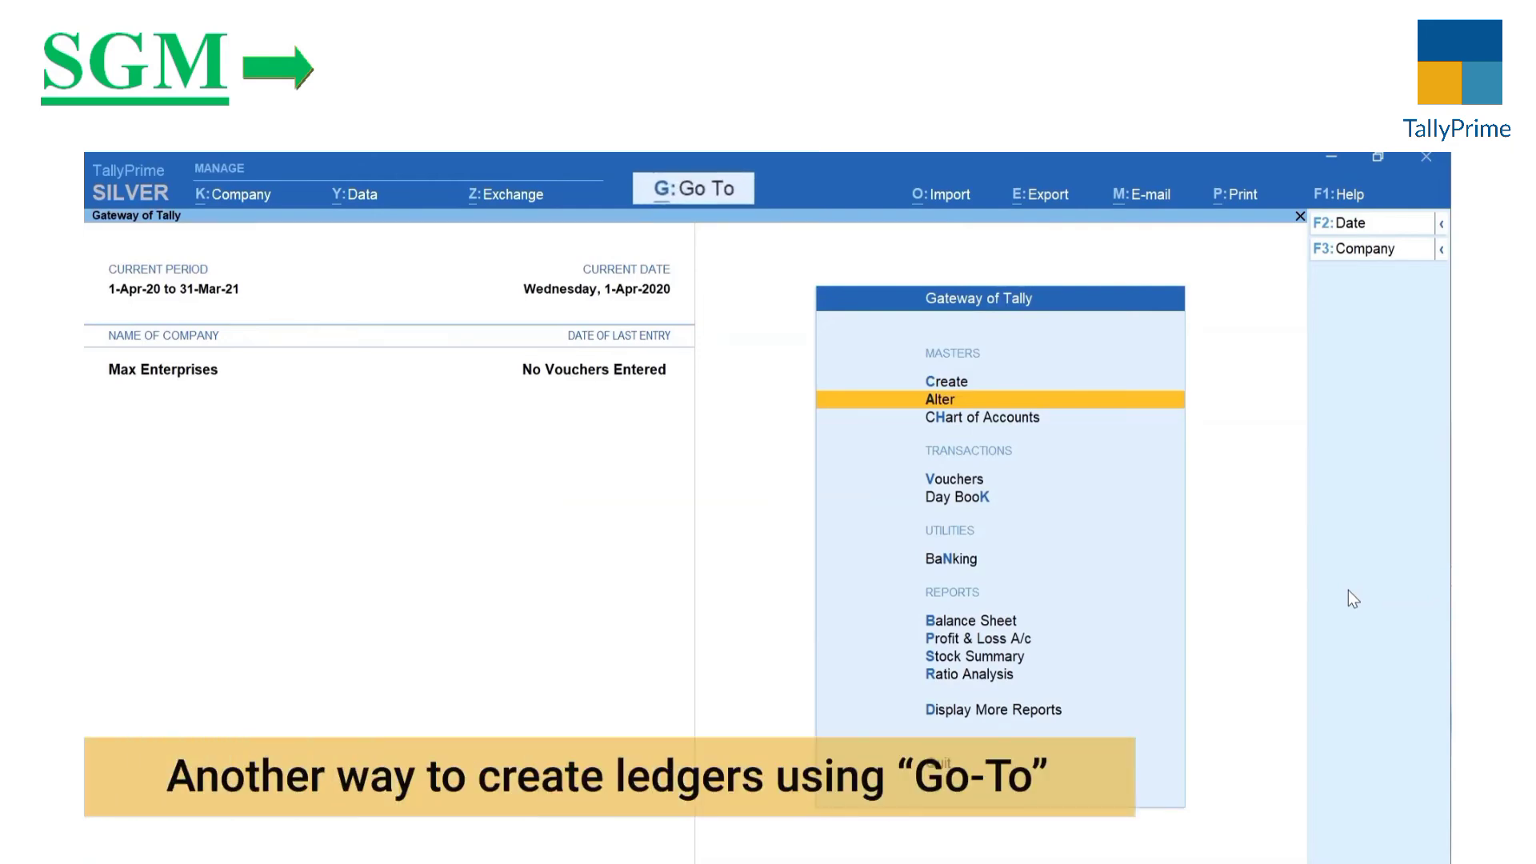
Step: Open the Balance Sheet report for Max Enterprises
key("b")
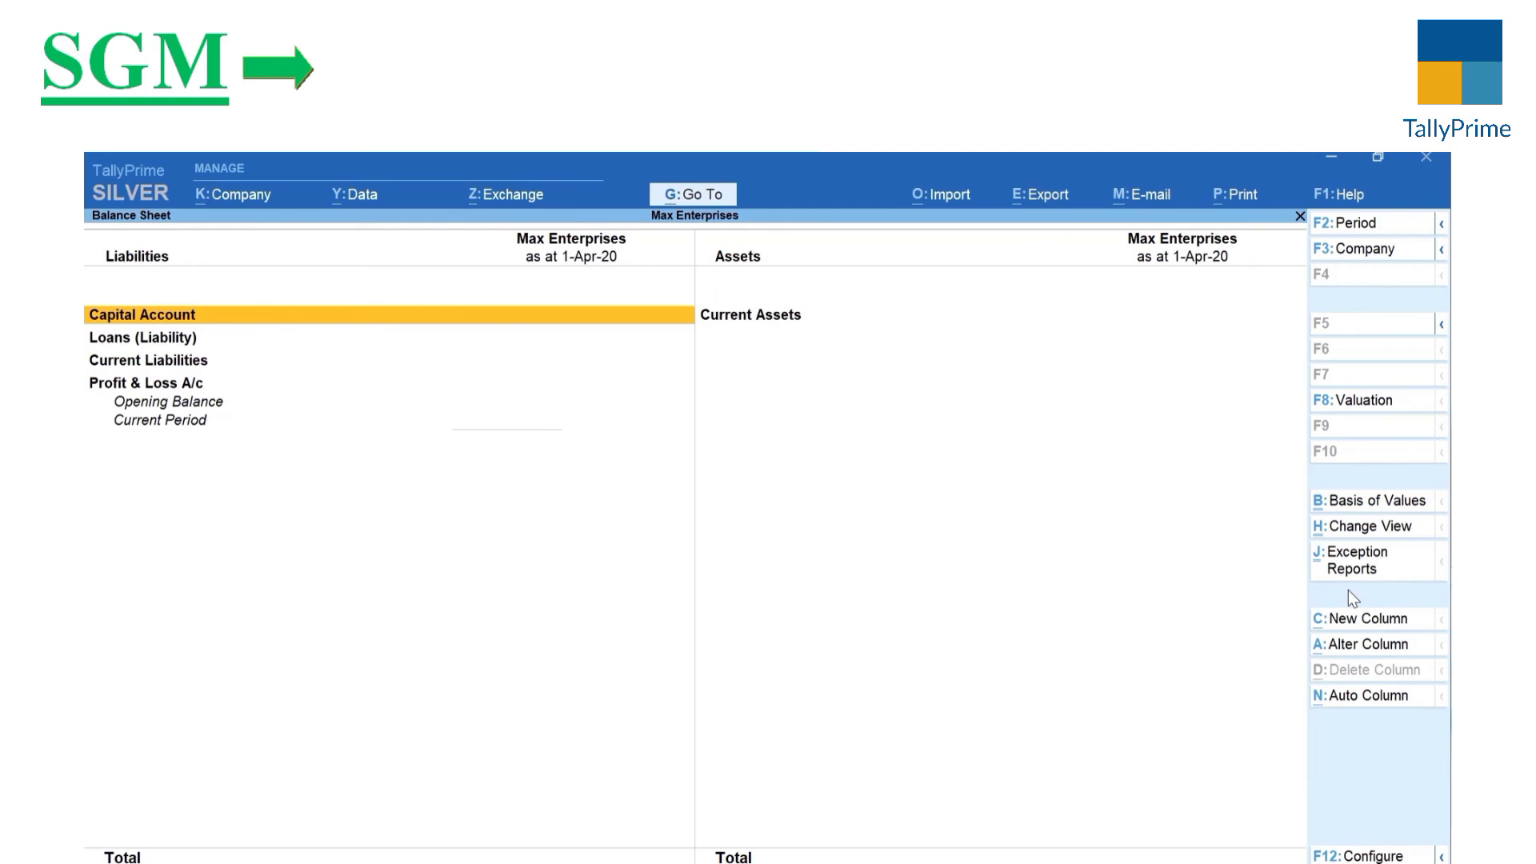
Step: Create an Office Furniture ledger under Fixed Assets with a 60000 opening balance and save it
key("alt+g")
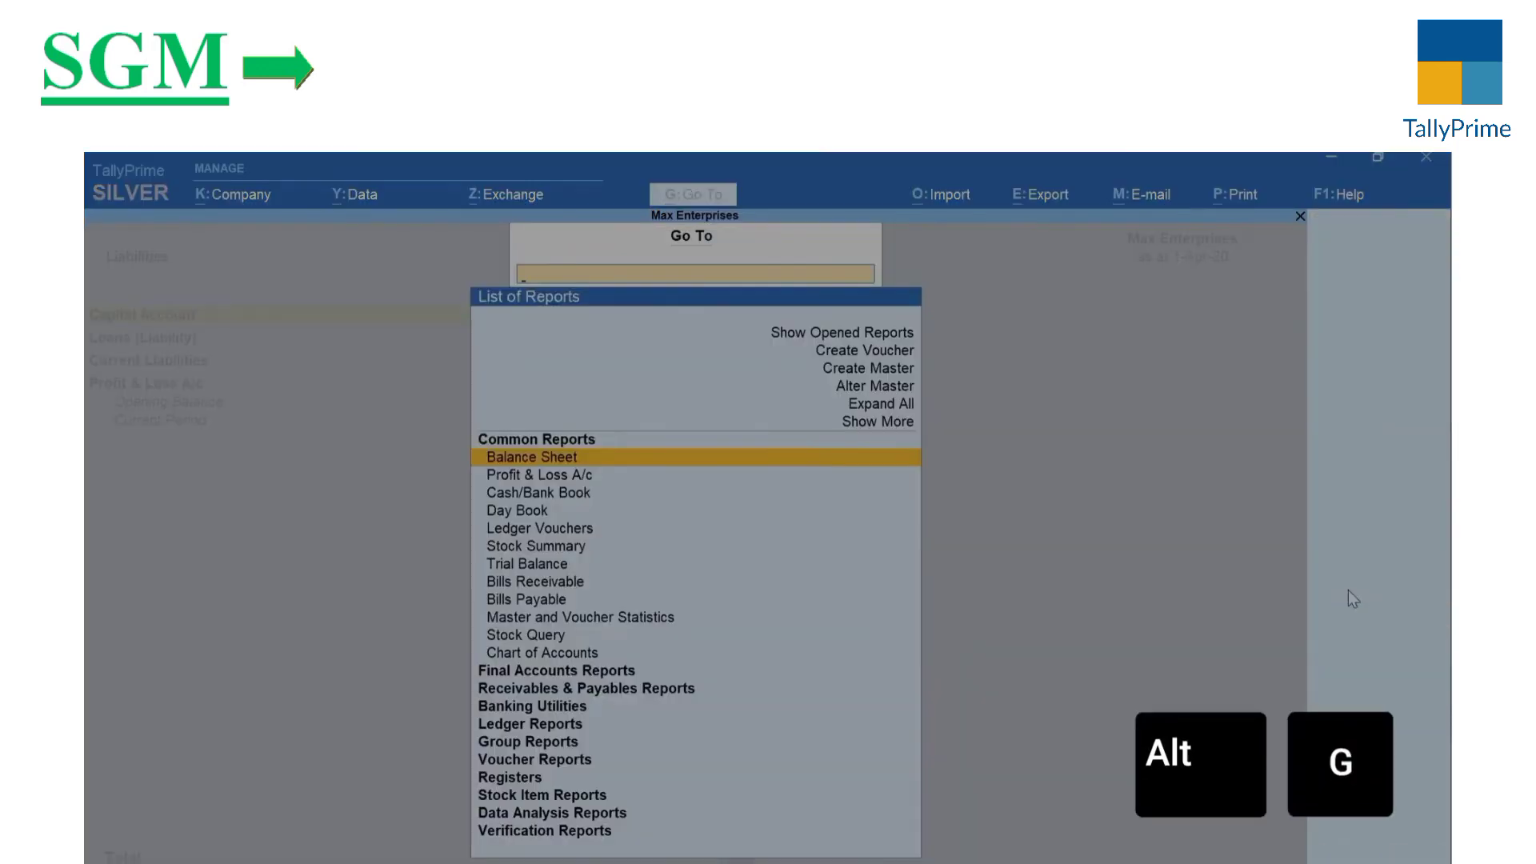
key("alt+c")
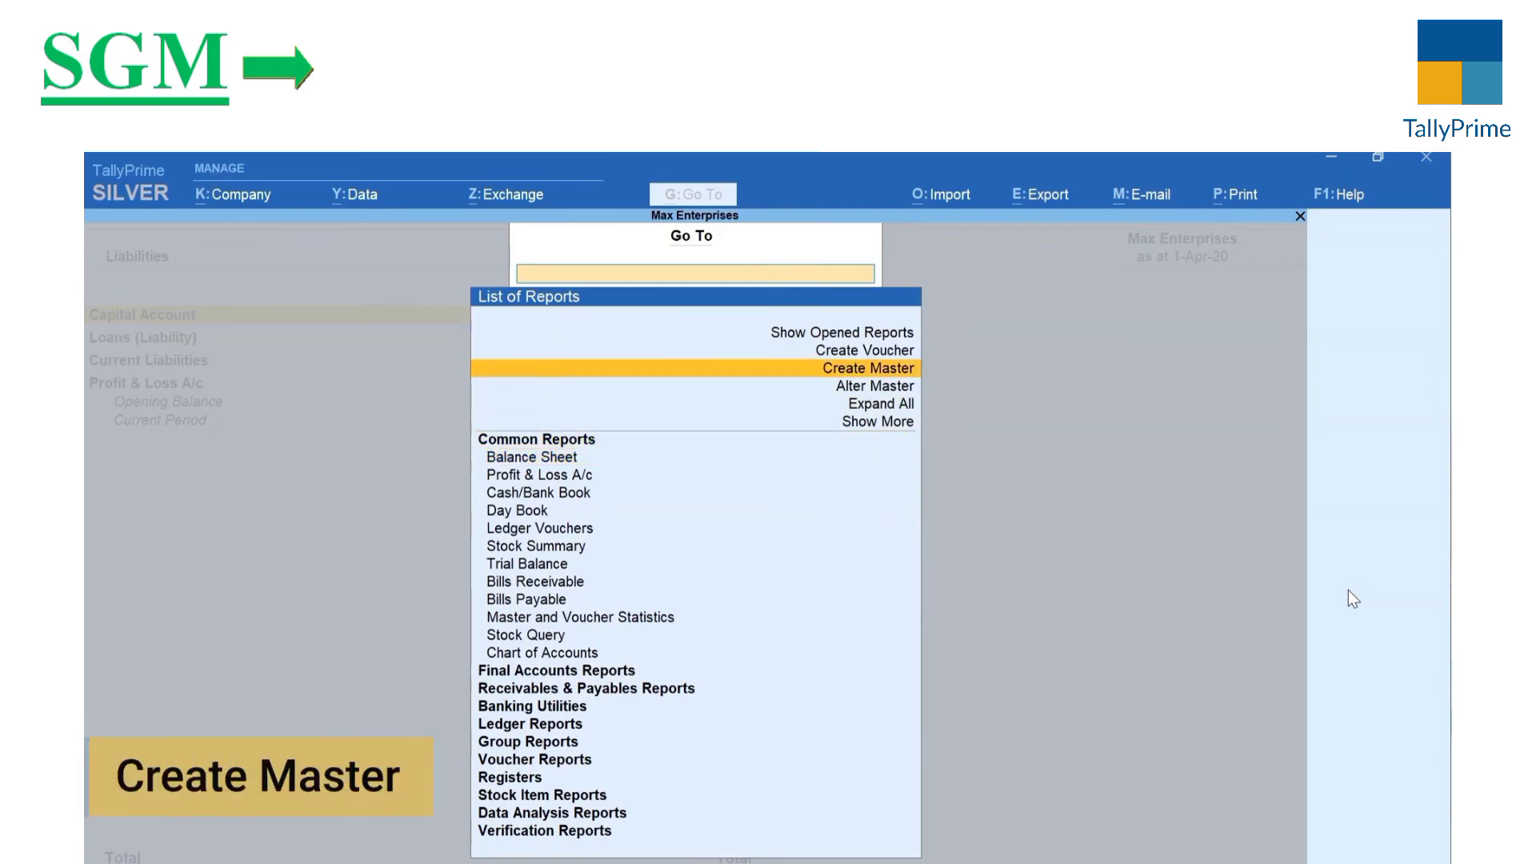
key("Down")
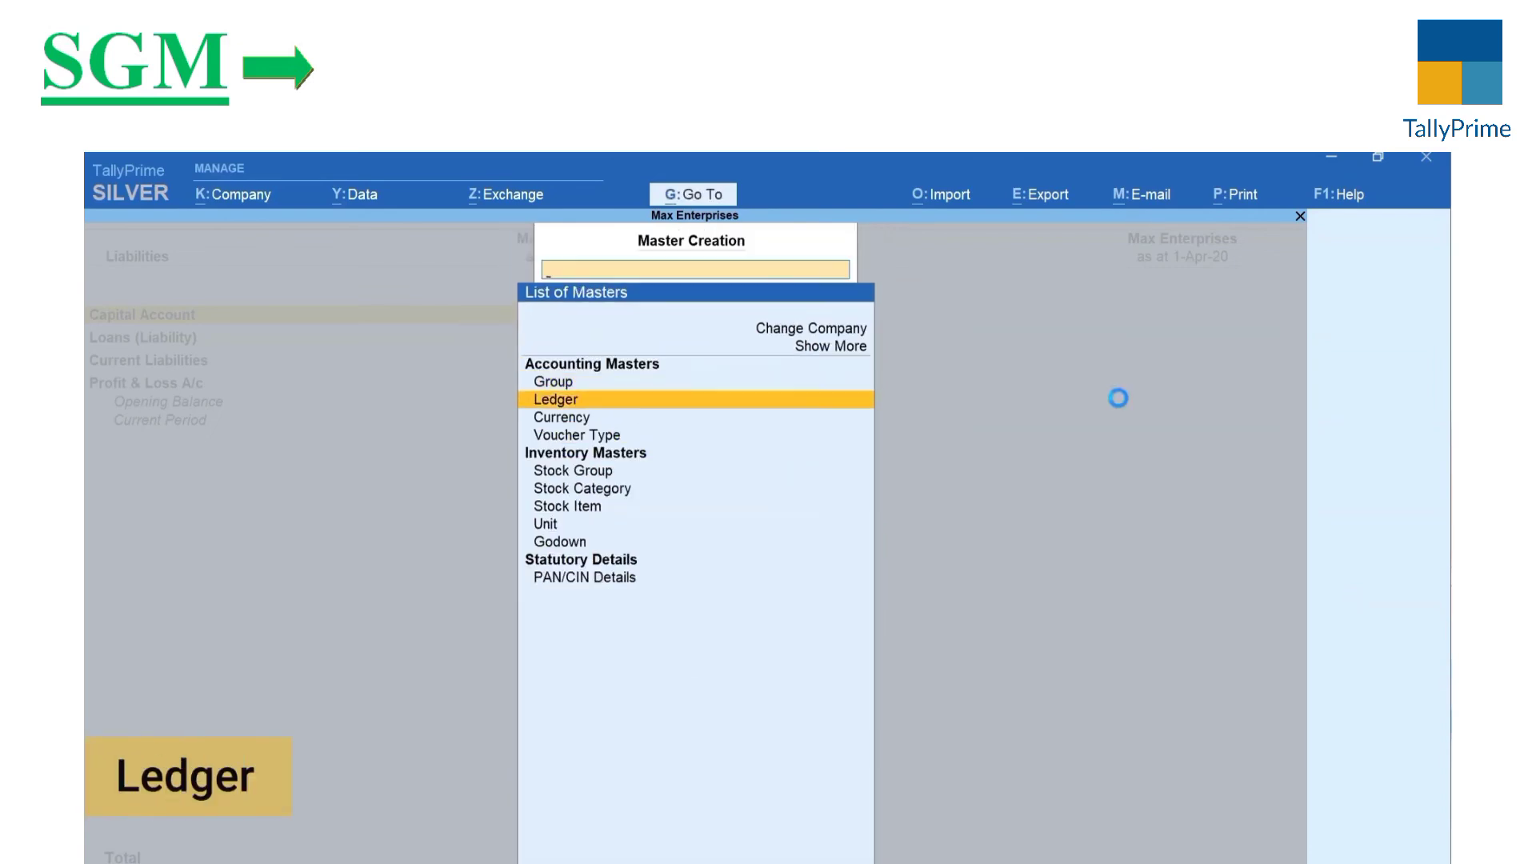
key("Return")
type("Office Furniture")
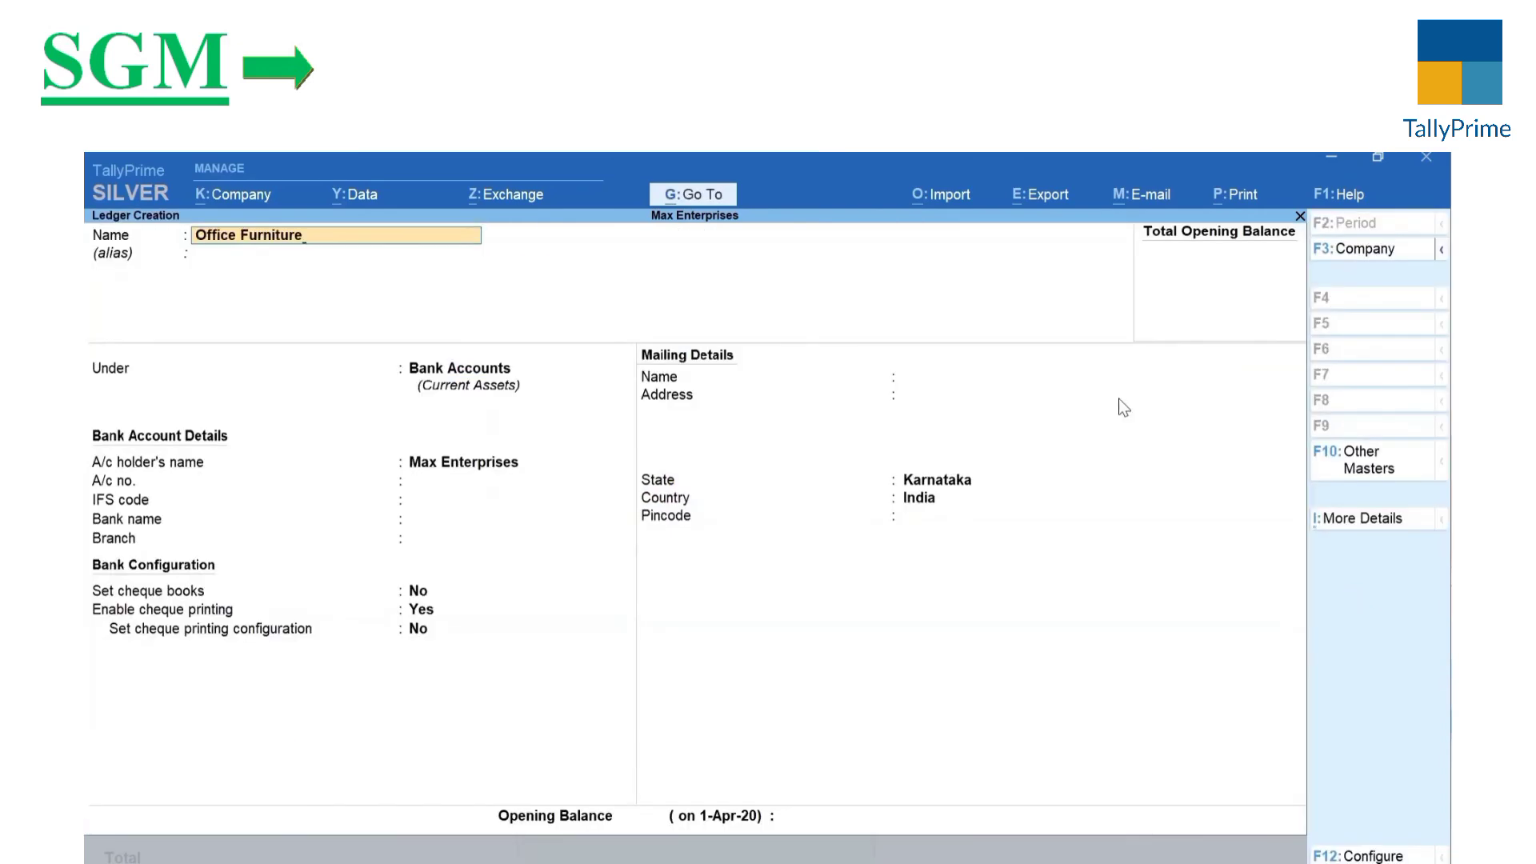
key("Return")
type("F")
key("Return")
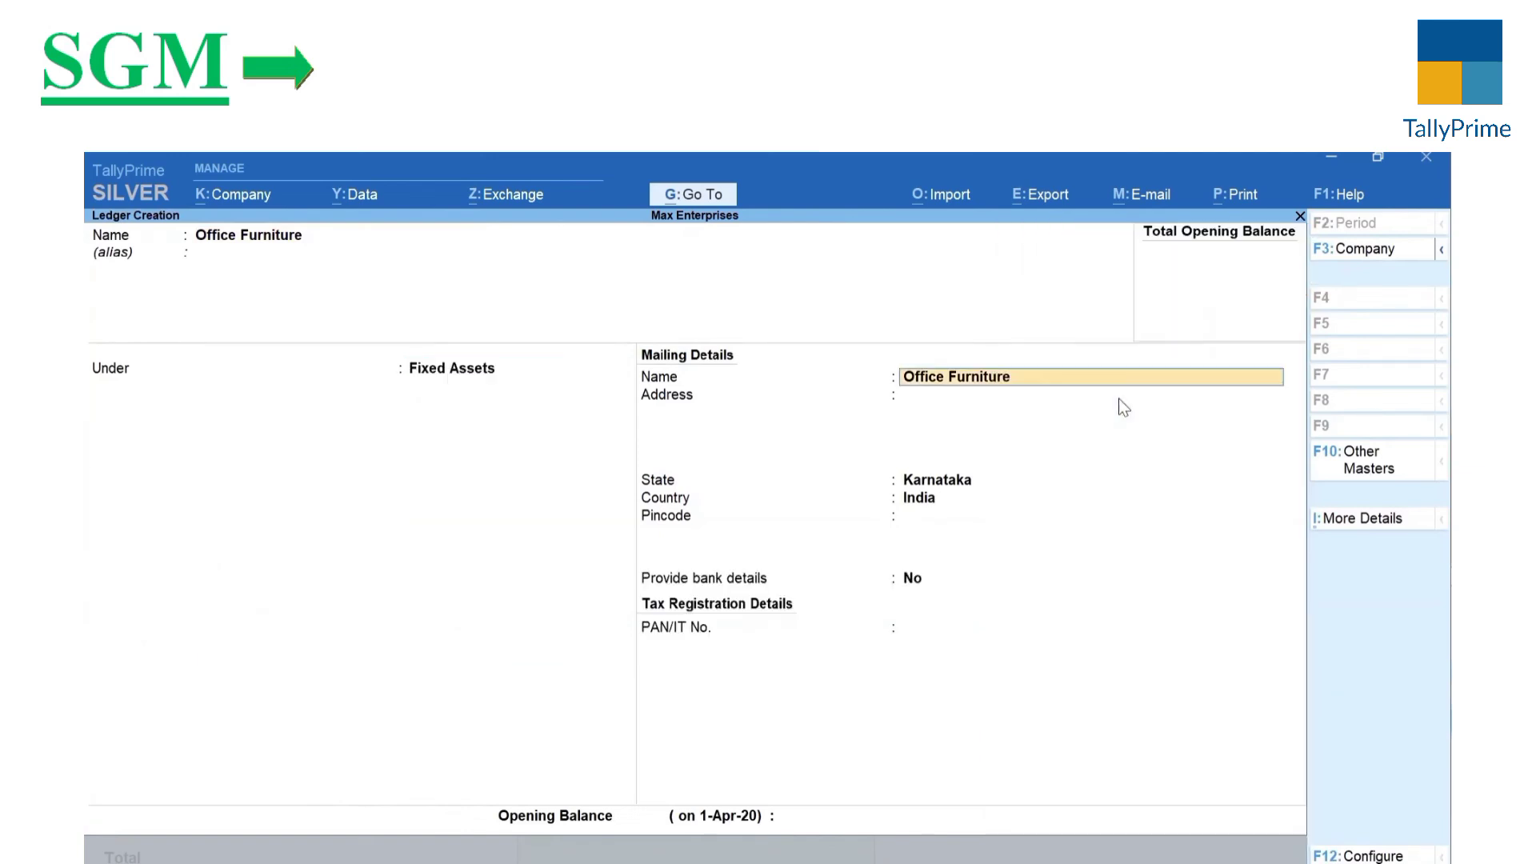
key("Return")
key("Return")
key("Return")
key("Return")
key("Return")
key("Return")
key("Return")
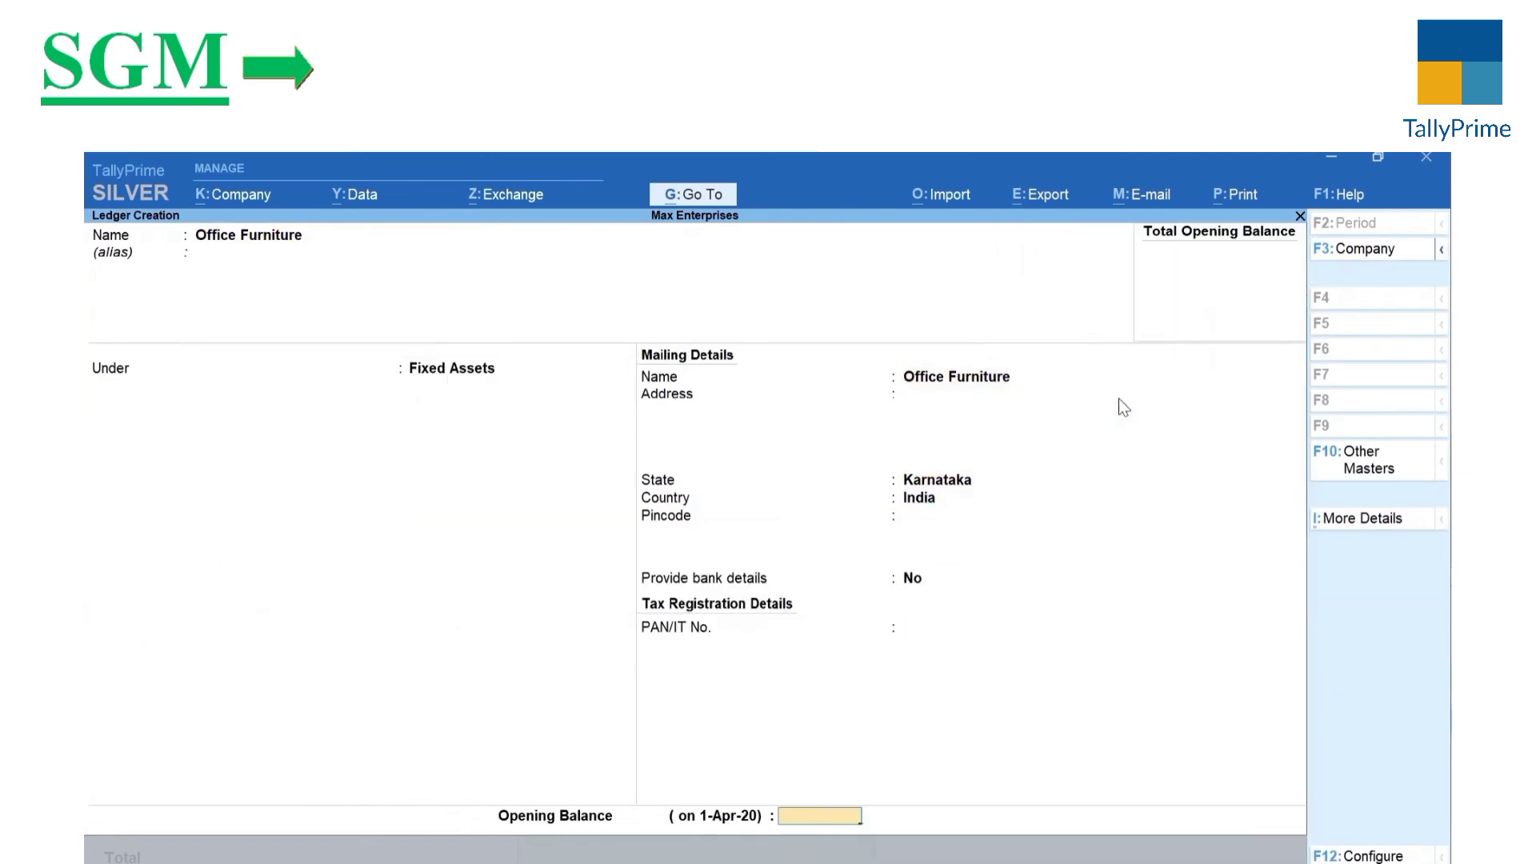
type("60000")
key("Return")
key("y")
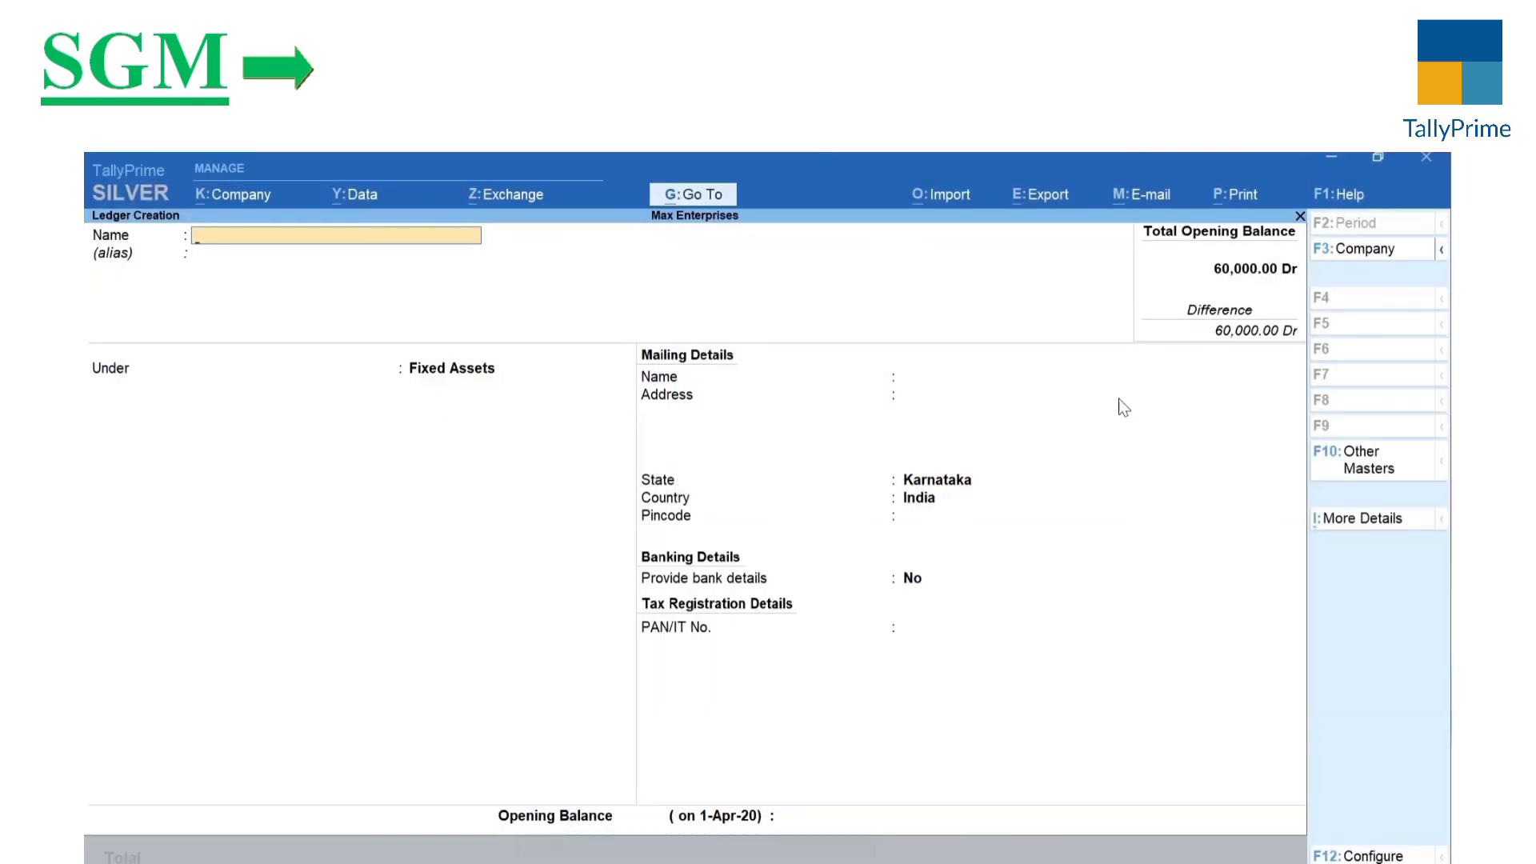
Step: Back on the Balance Sheet, expand Fixed Assets to show the Office Furniture ledger
key("Escape")
key("Escape")
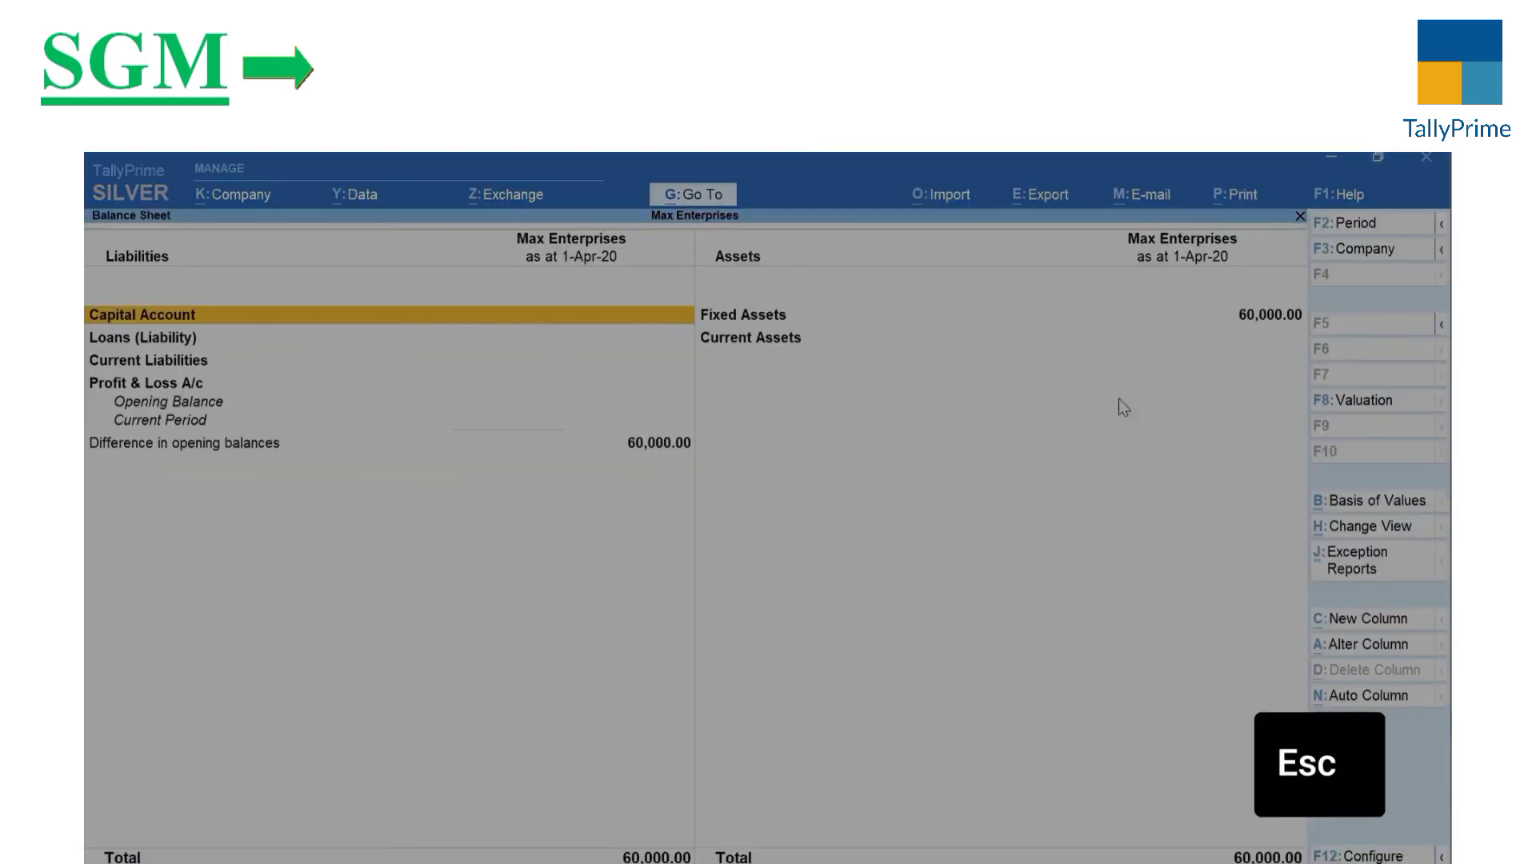
key("Right")
key("shift+Return")
key("Down")
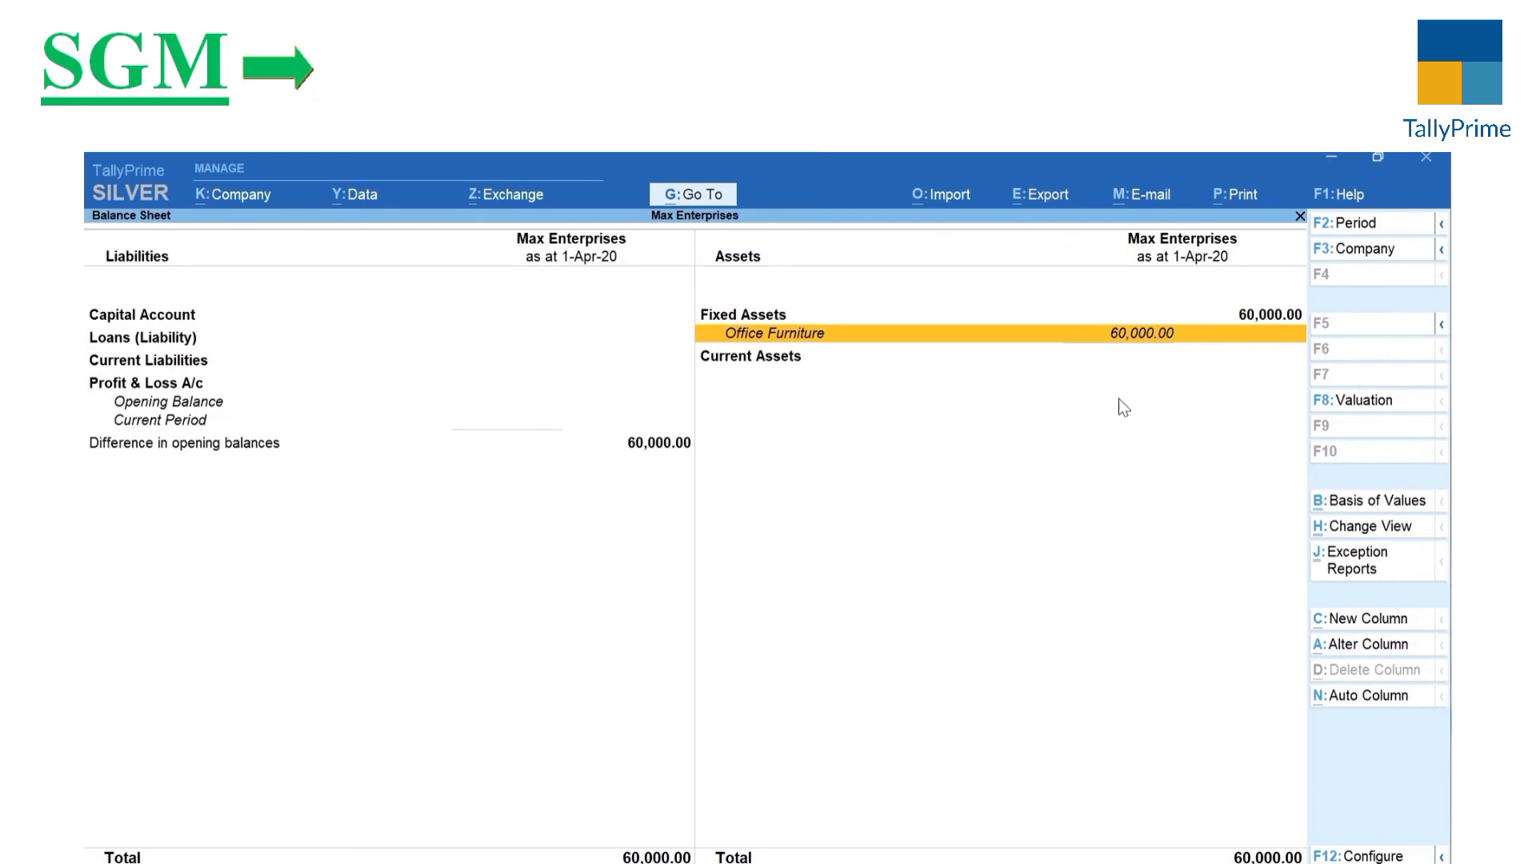